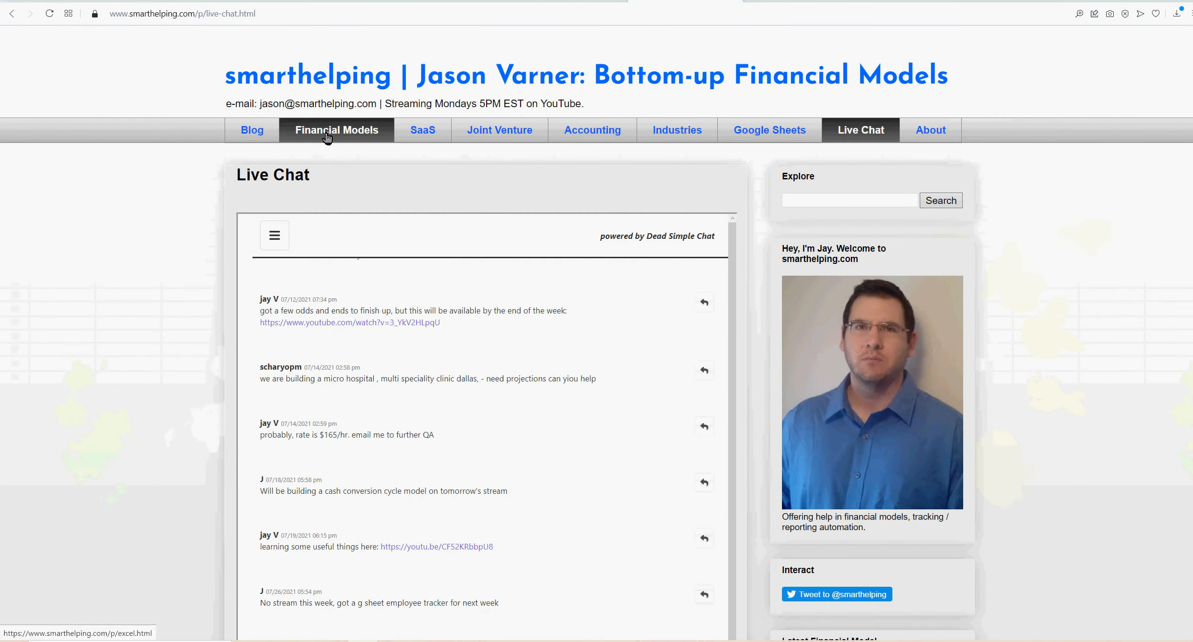
Step: Look through the template categories on the Financial Models page and switch to the IMPORTRANGE spreadsheet in Google Sheets
left_click(326, 136)
scroll(415, 337, "down", 4)
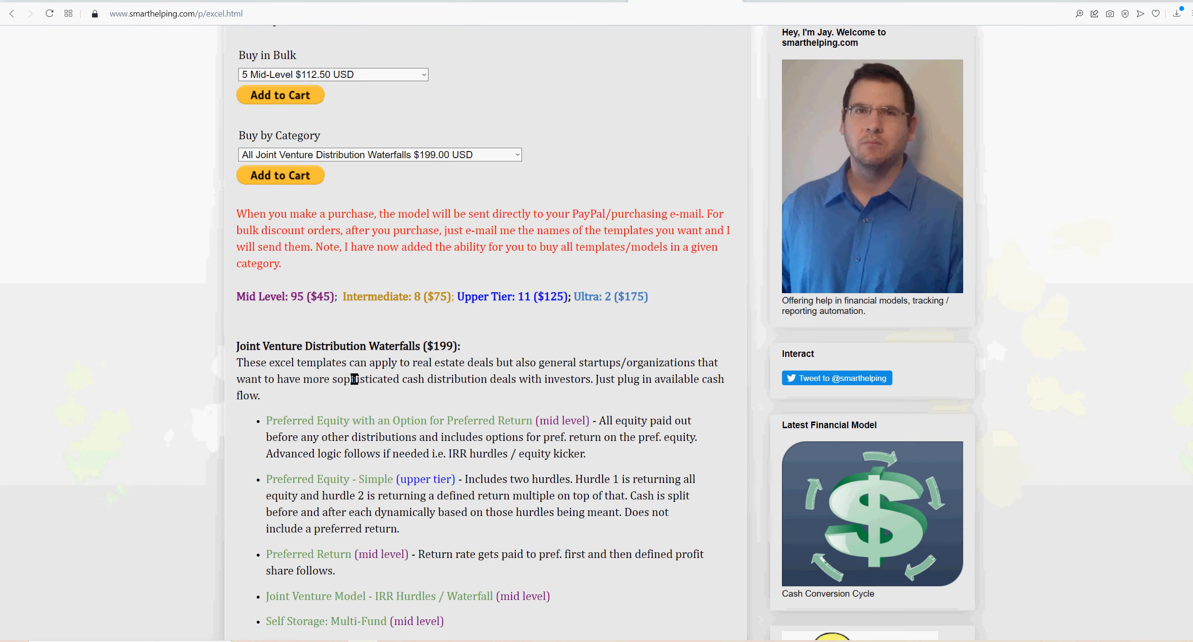
scroll(354, 378, "down", 4)
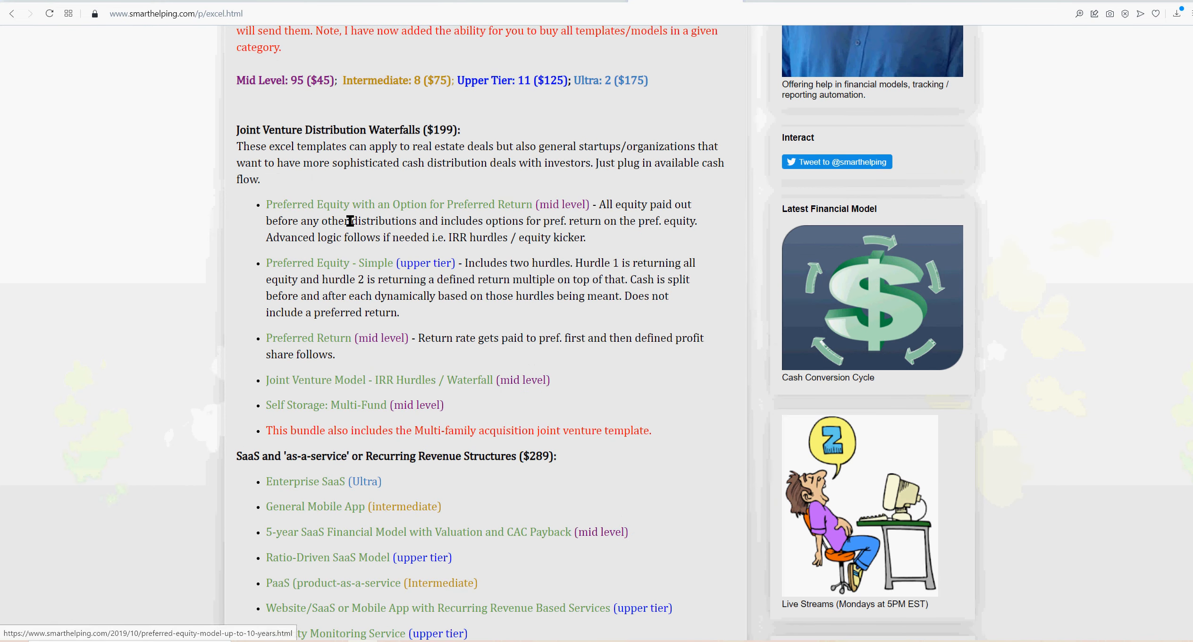
scroll(322, 309, "down", 4)
scroll(322, 309, "down", 15)
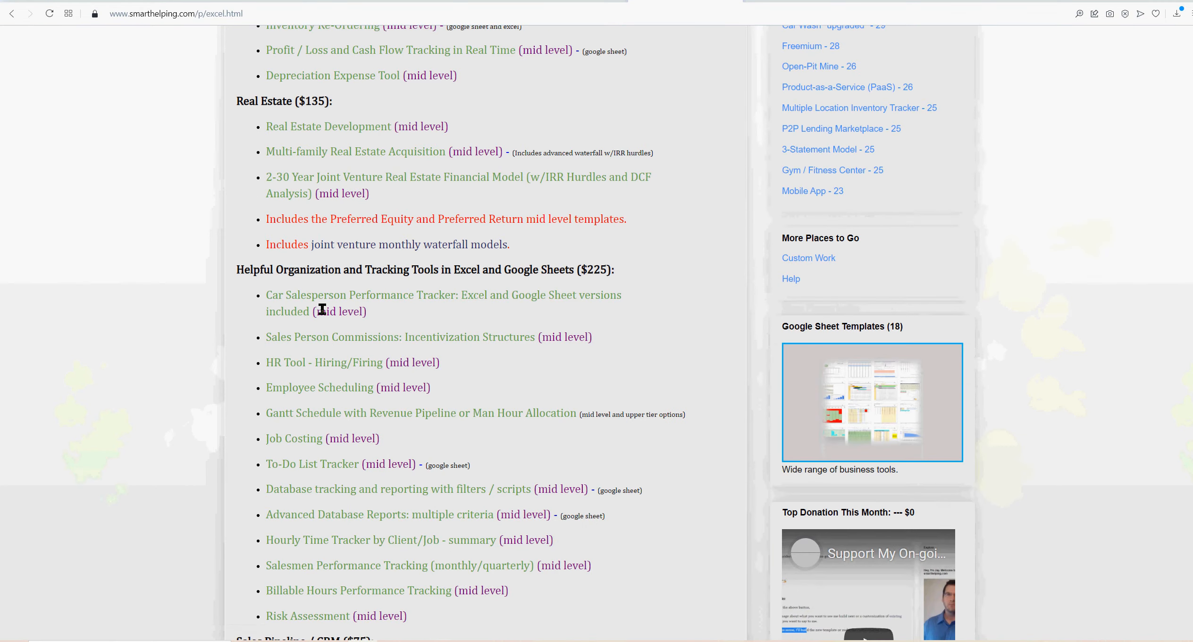
scroll(323, 309, "down", 6)
scroll(322, 309, "up", 20)
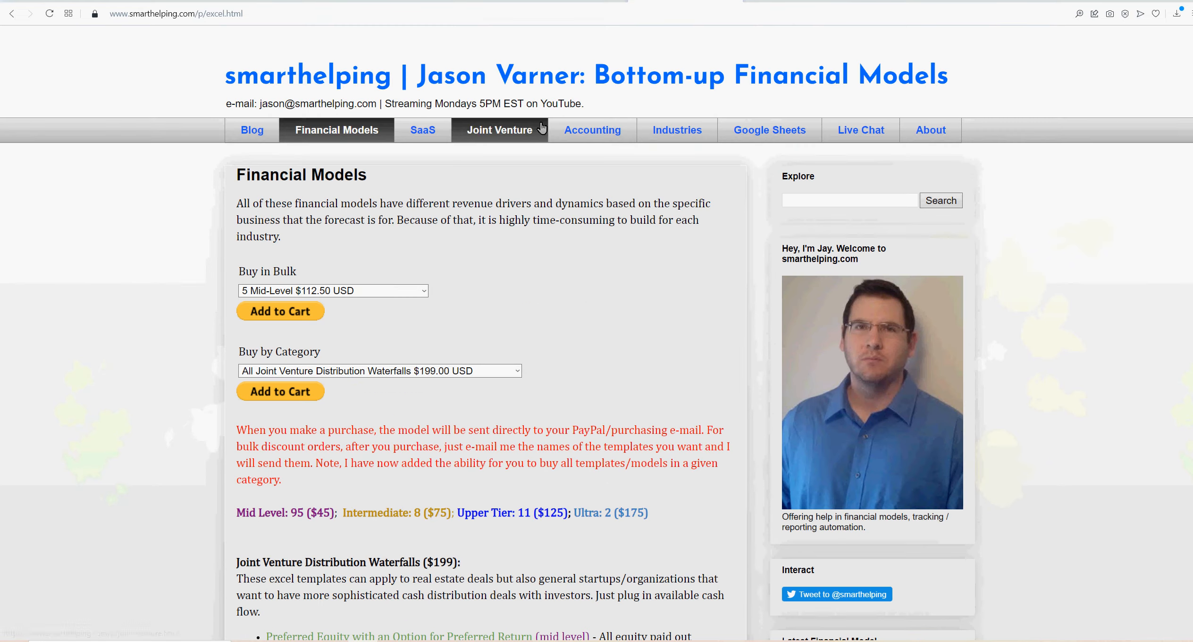
left_click(879, 4)
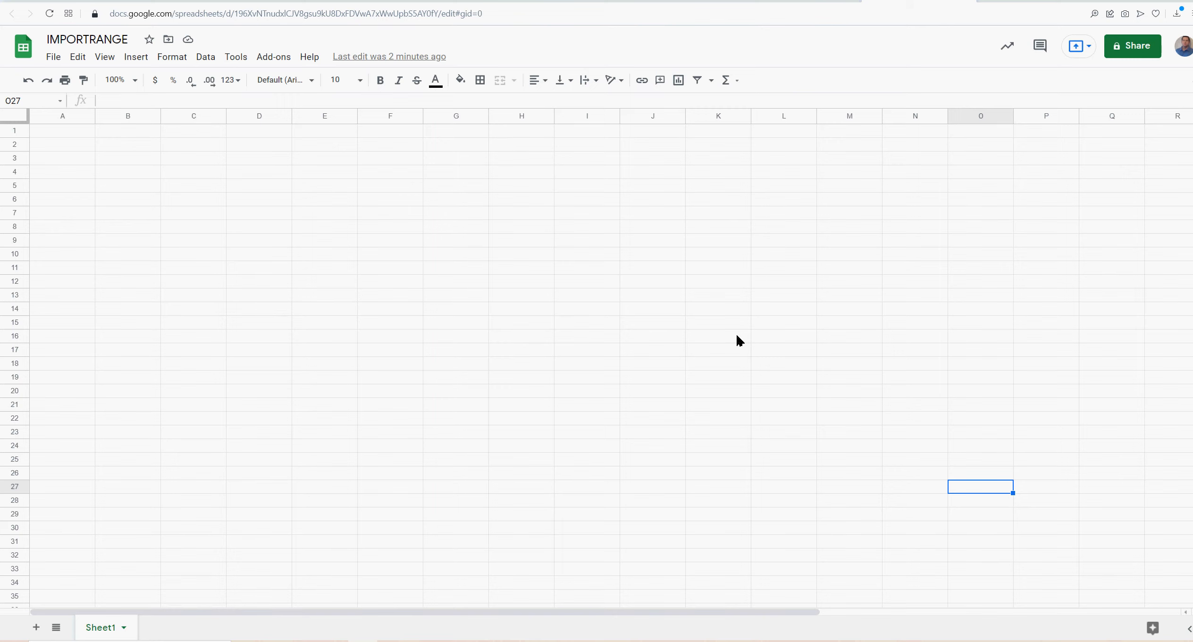
left_click(61, 132)
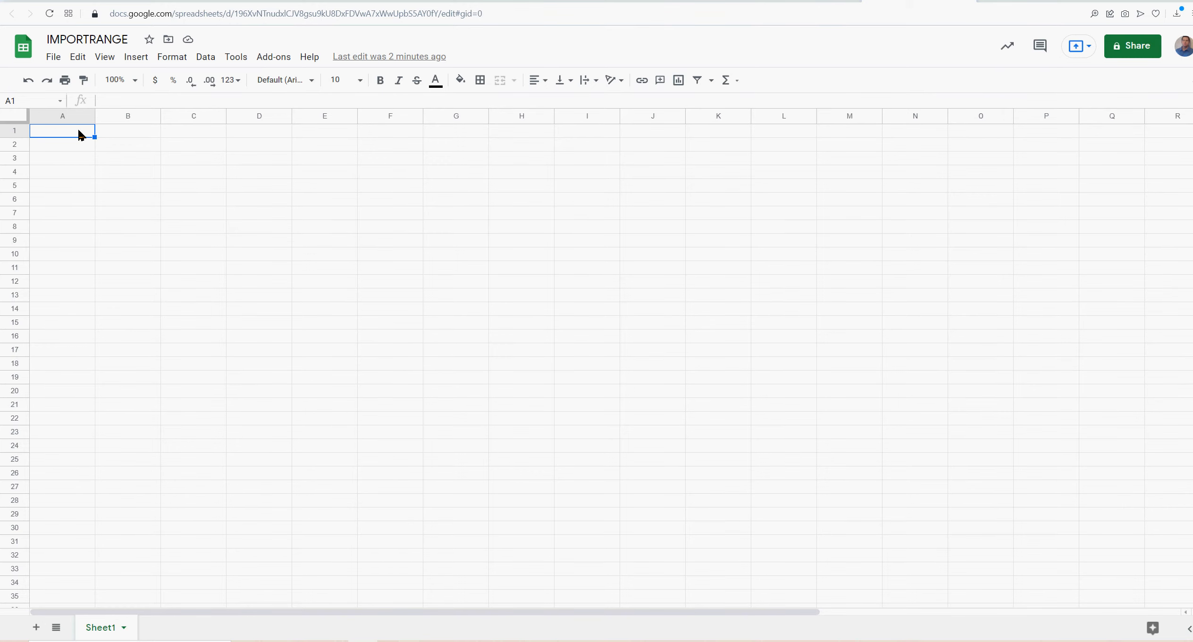
left_click_drag(89, 135, 519, 313)
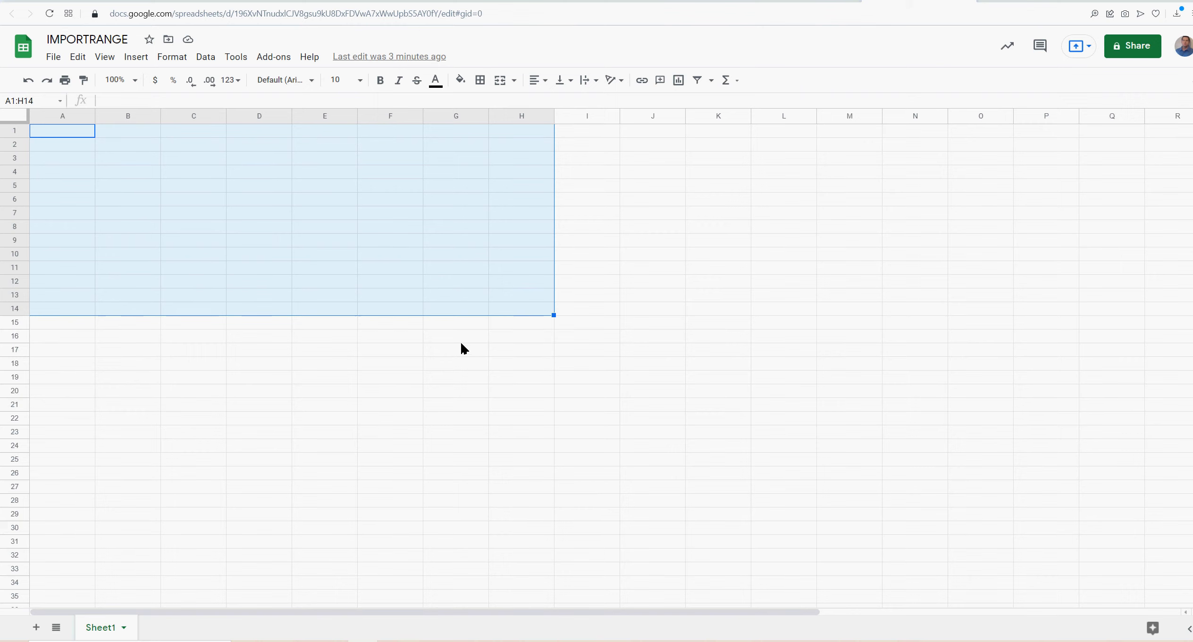
left_click(79, 135)
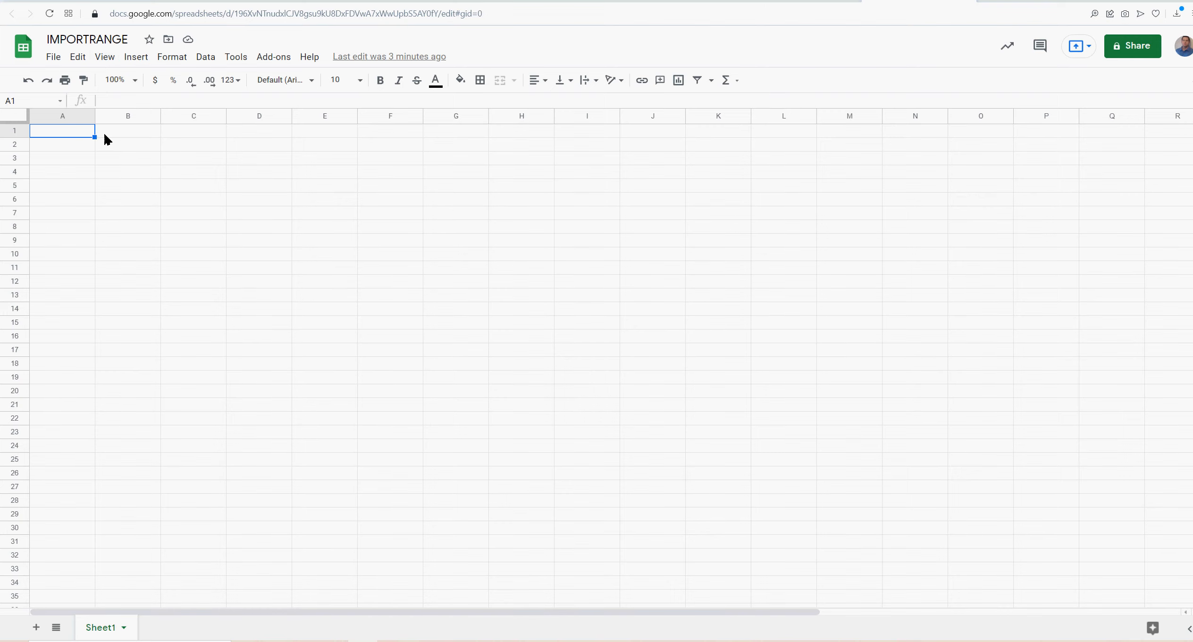
left_click_drag(88, 133, 450, 309)
left_click(73, 147)
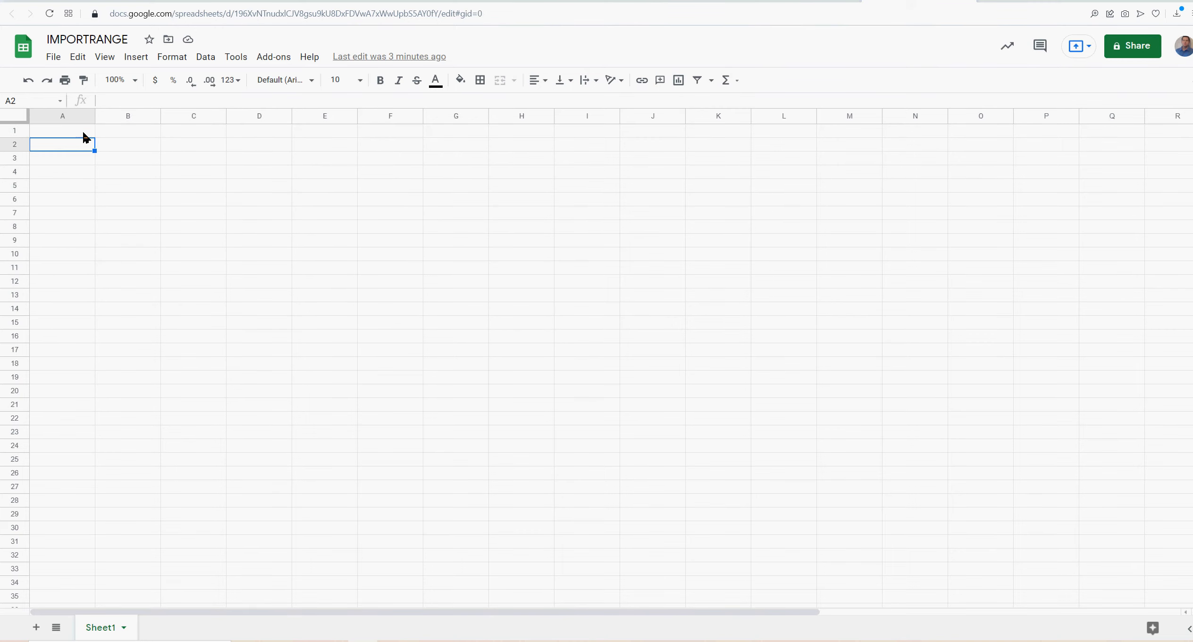
left_click(83, 135)
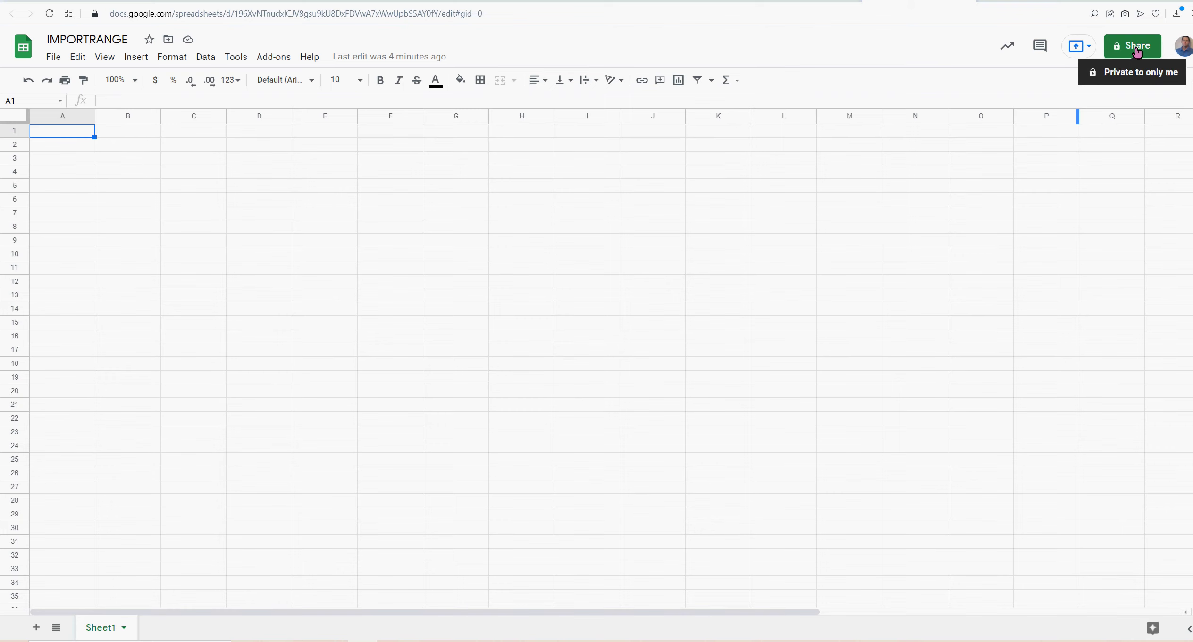
left_click(1004, 198)
left_click_drag(84, 135, 466, 316)
left_click(641, 395)
left_click(723, 424)
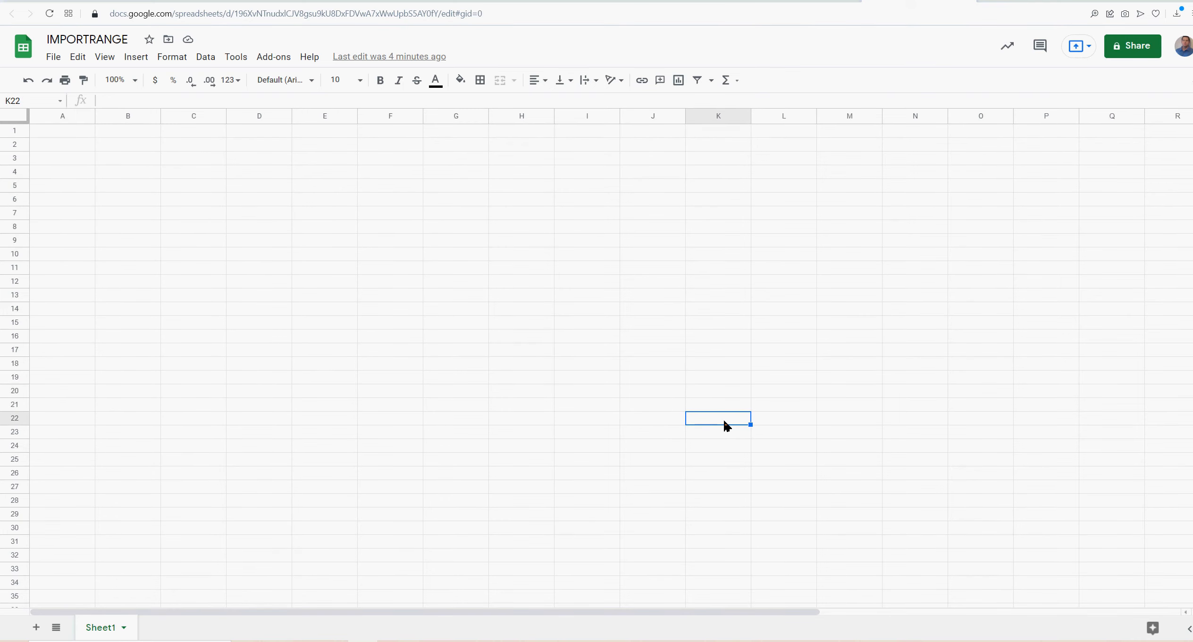
left_click(311, 272)
left_click(726, 338)
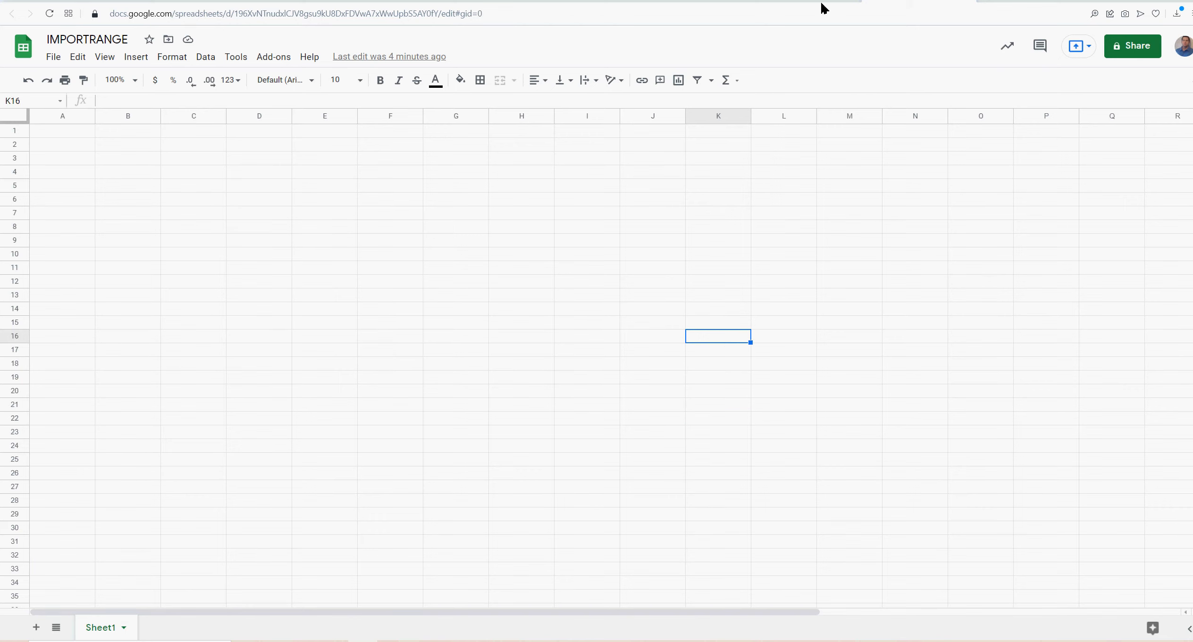
Step: Make a copy of the IMPORTRANGE spreadsheet in My Drive, and a second copy from that copy, keeping the default names
left_click(54, 56)
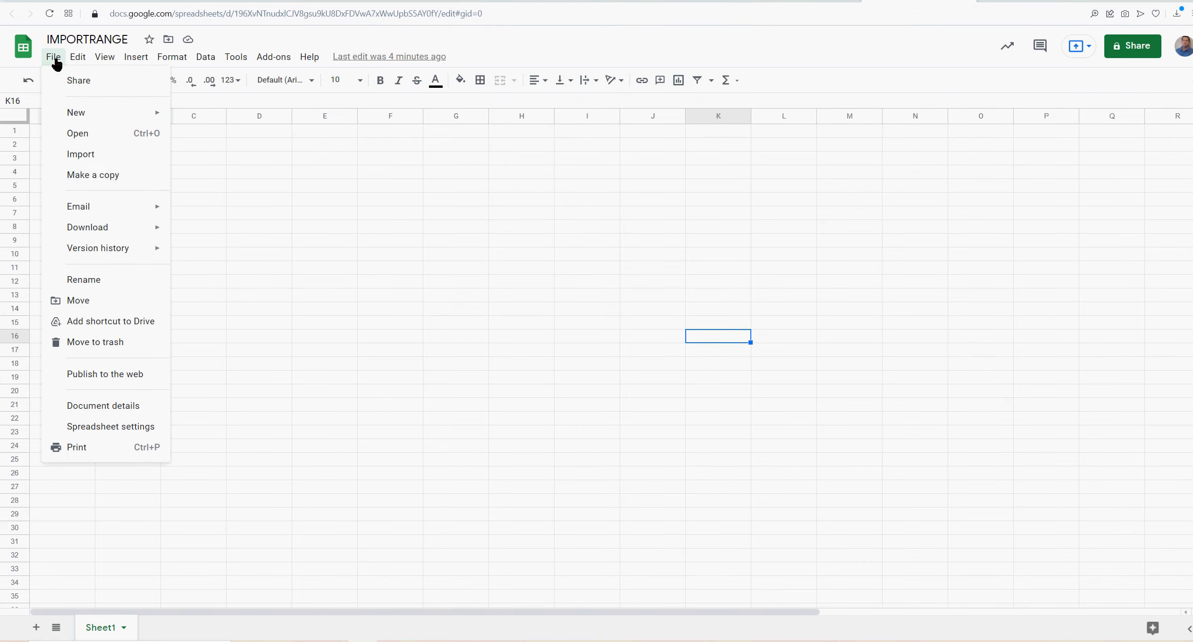
left_click(115, 176)
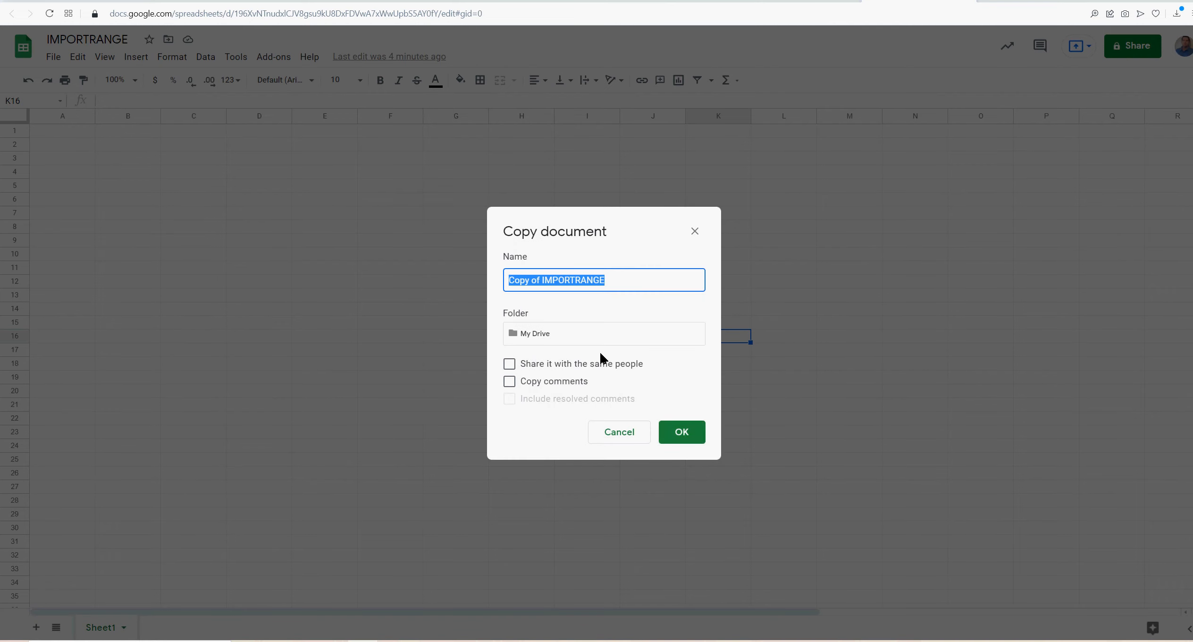
left_click(702, 435)
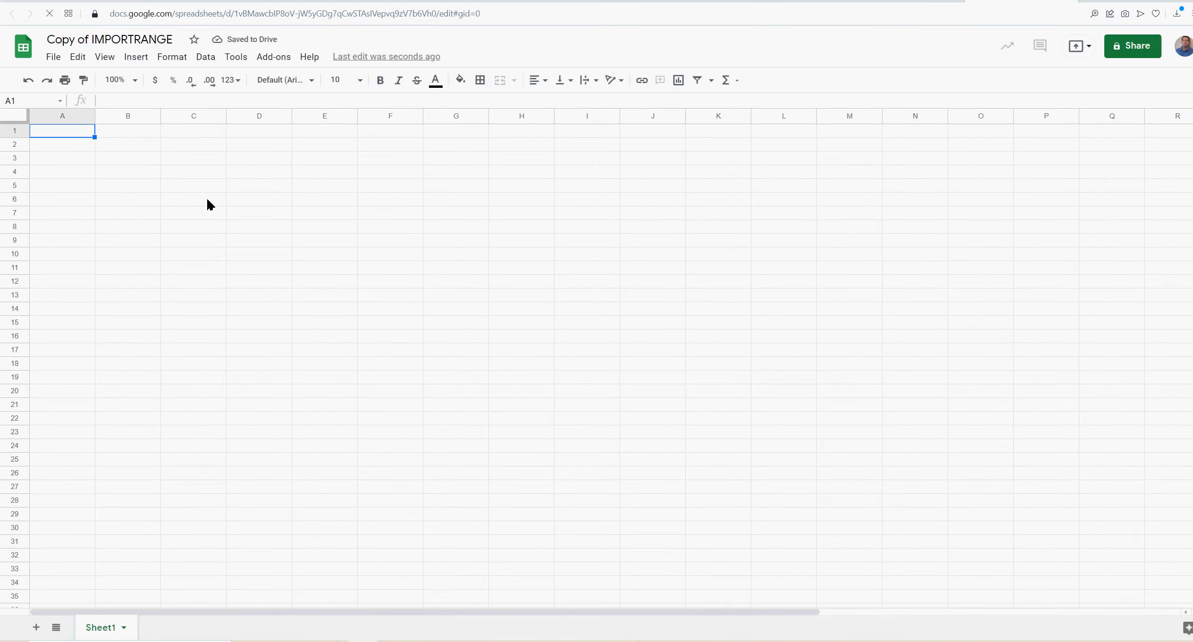
left_click(53, 56)
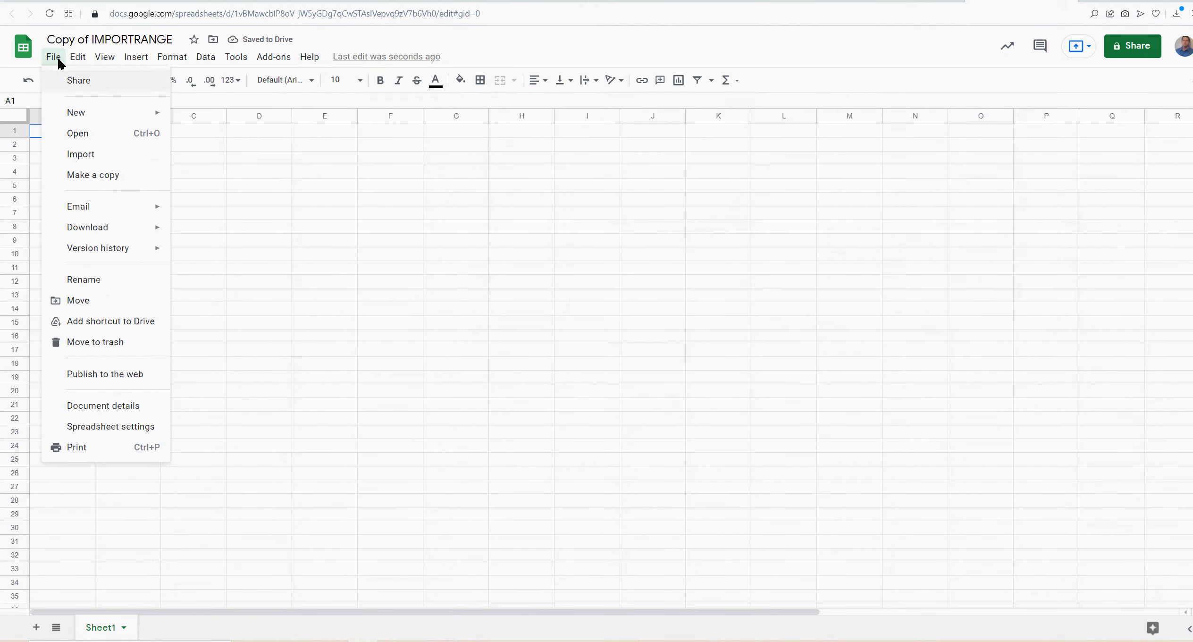
left_click(98, 176)
left_click(679, 433)
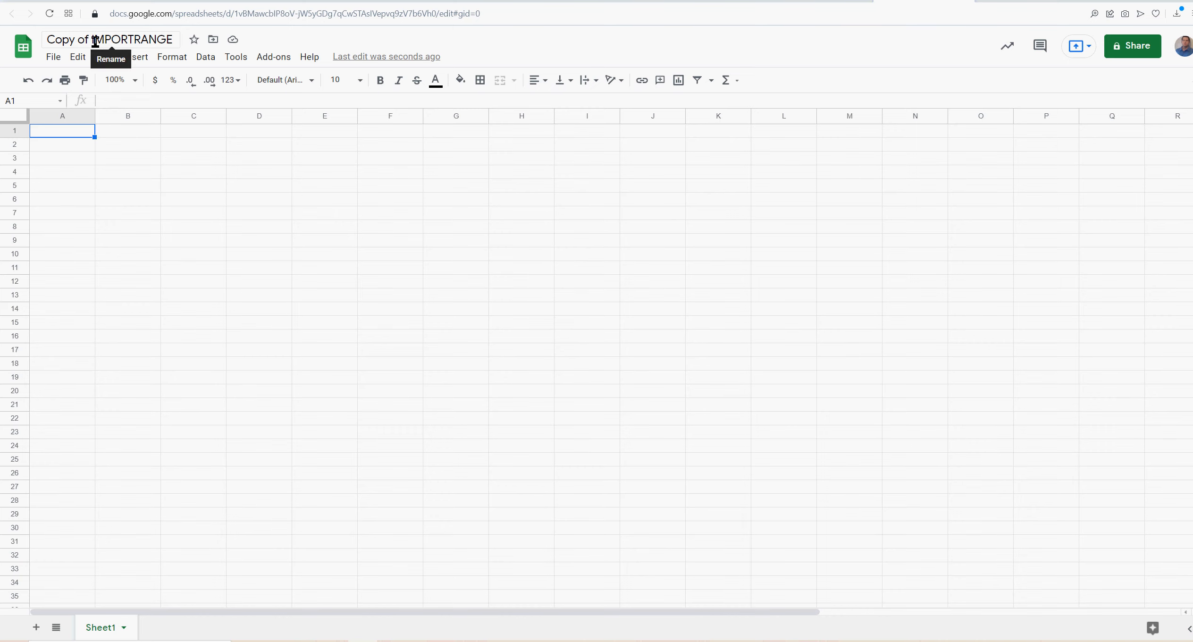
Step: Rename the first spreadsheet copy as IMPORTRANGE 2
left_click_drag(95, 41, 44, 41)
key("BackSpace")
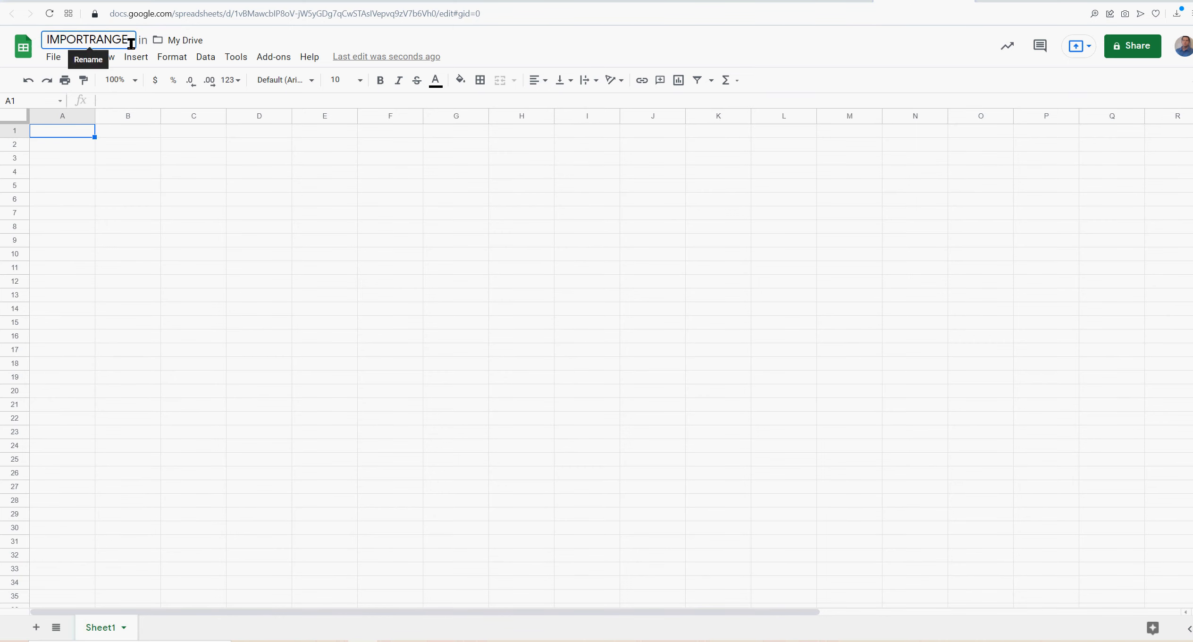
type("2")
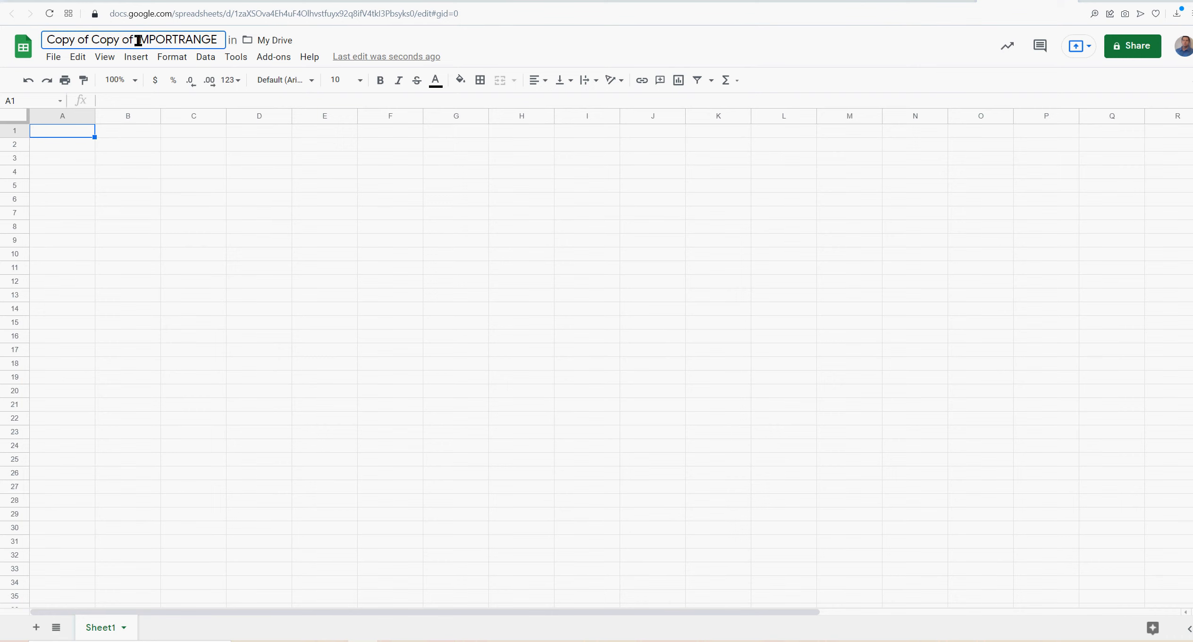
Step: Rename the spreadsheet called Copy of Copy of IMPORTRANGE as IMPORTRANGE 3
left_click_drag(138, 41, 4, 40)
key("BackSpace")
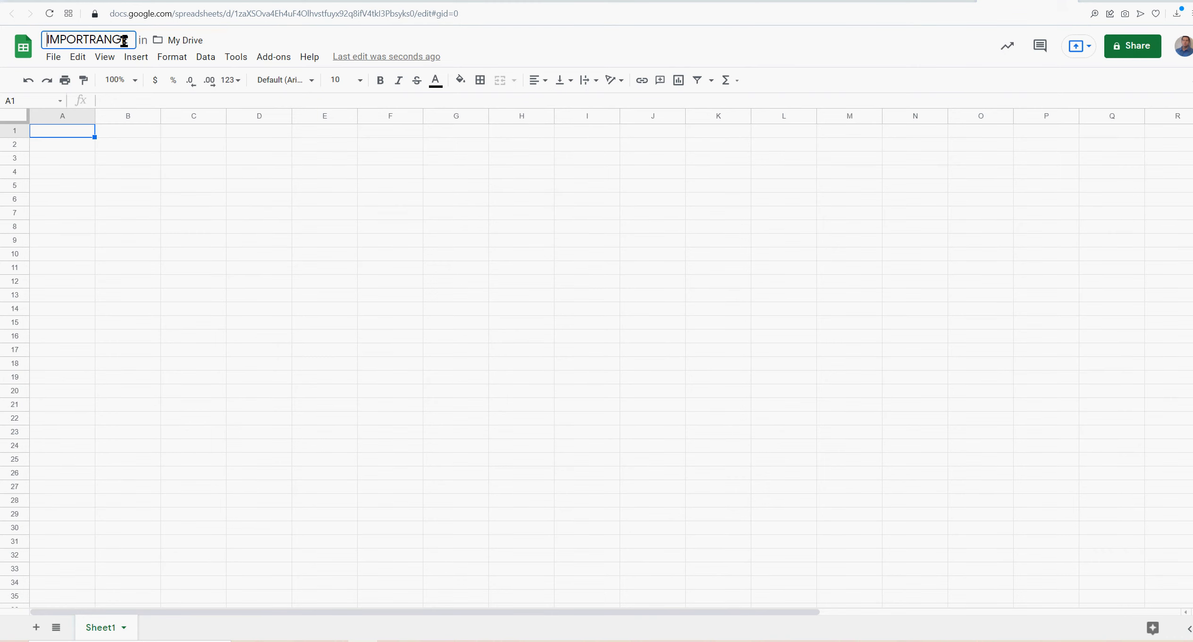
left_click(135, 41)
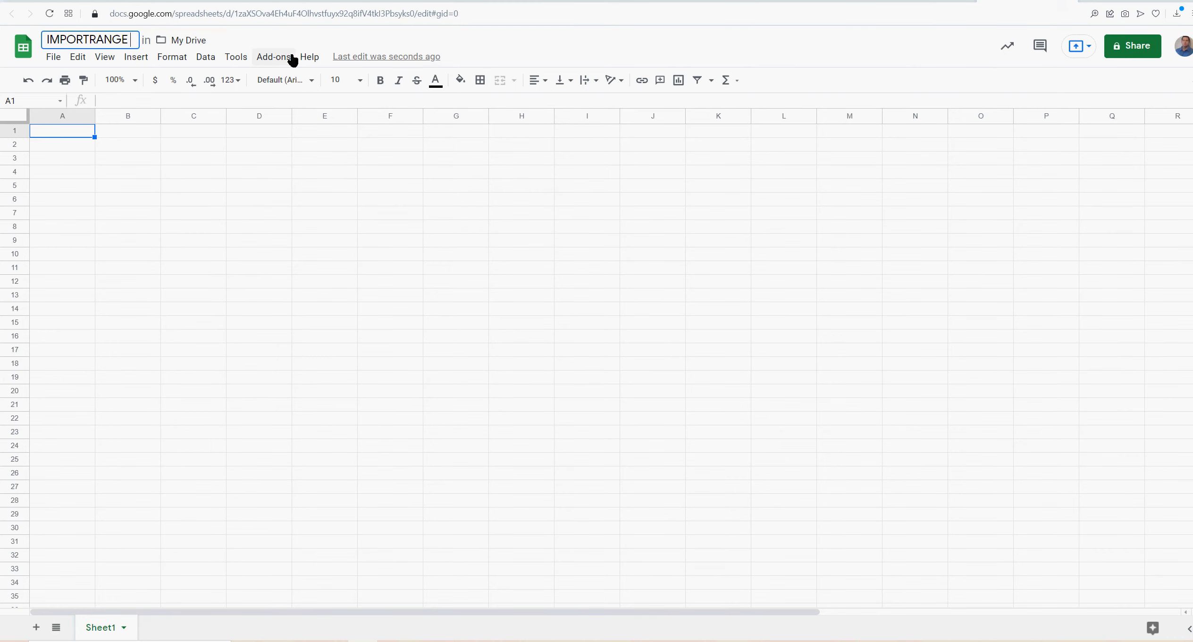
type("2")
left_click(373, 251)
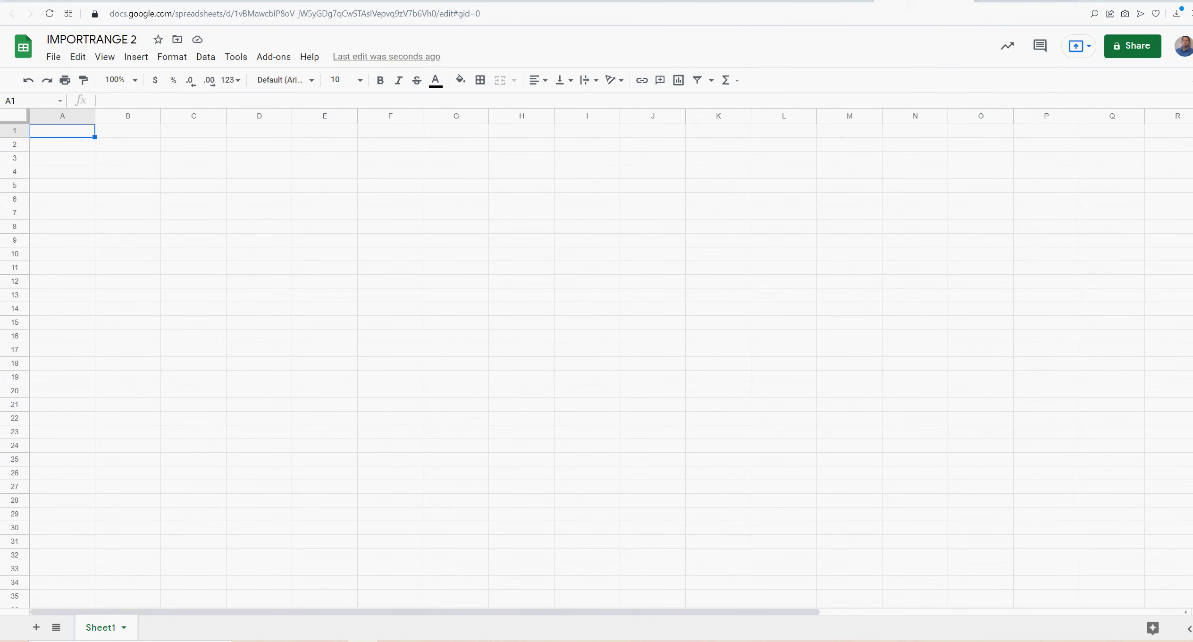
Step: Enter the values 1, 2 and 3 in cells A2 to A4 of the IMPORTRANGE 2 spreadsheet
left_click(67, 149)
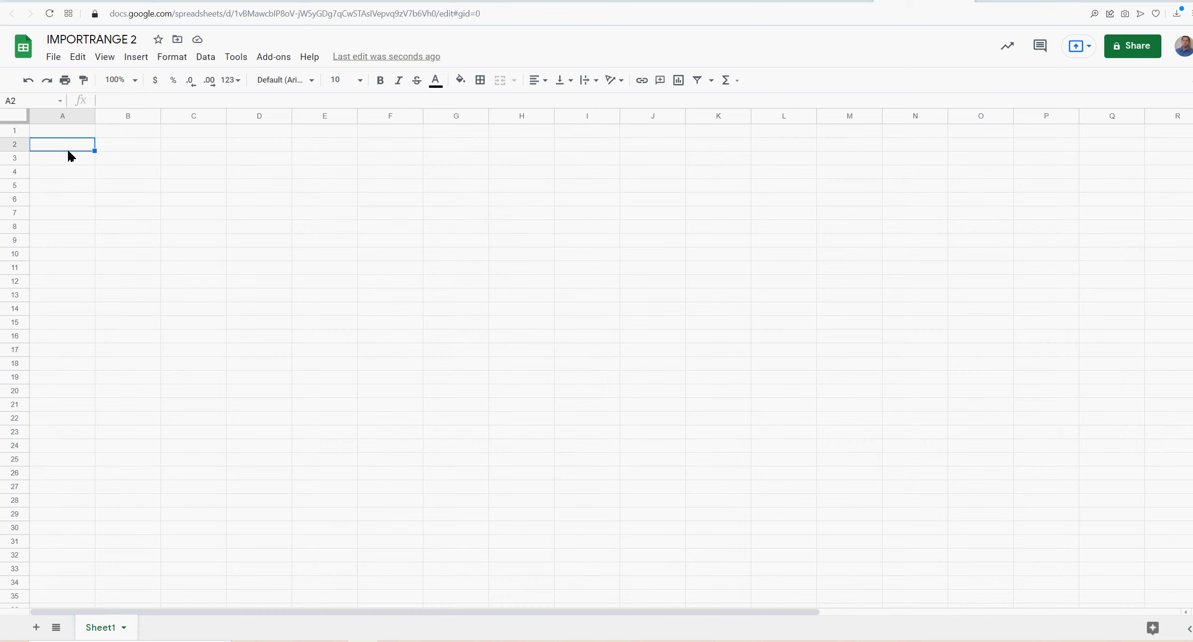
type("1")
key("Return")
type("2")
key("Return")
type("3")
left_click(62, 202)
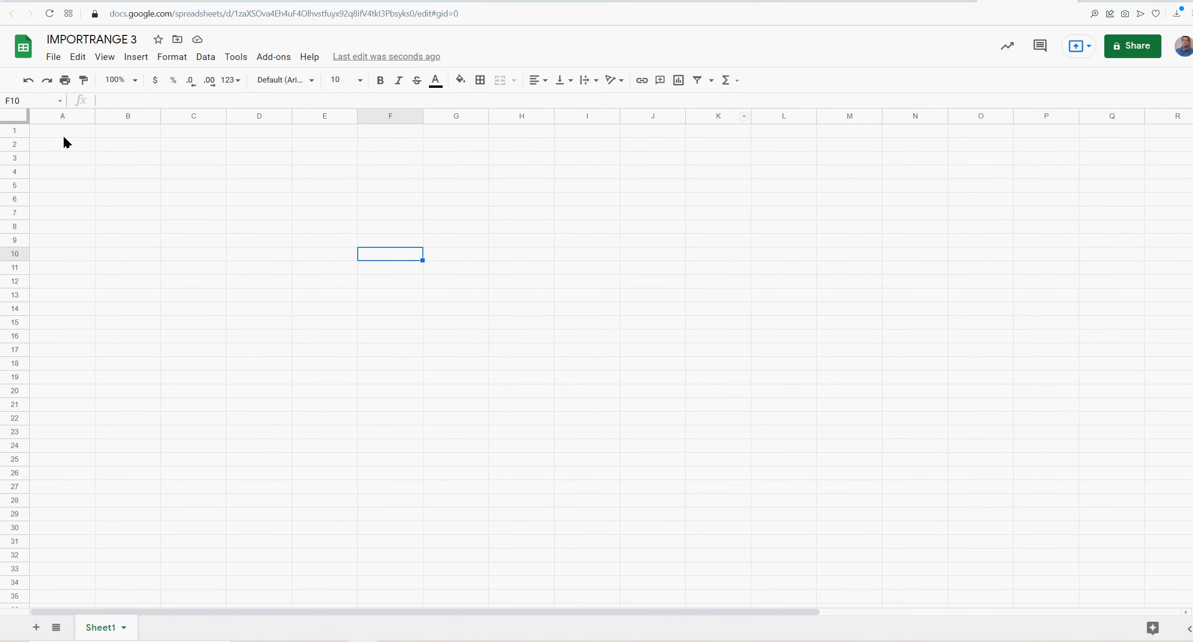
Step: Enter the values 6, 7 and 3 in cells A2 to A4 of the IMPORTRANGE 3 spreadsheet
left_click(63, 146)
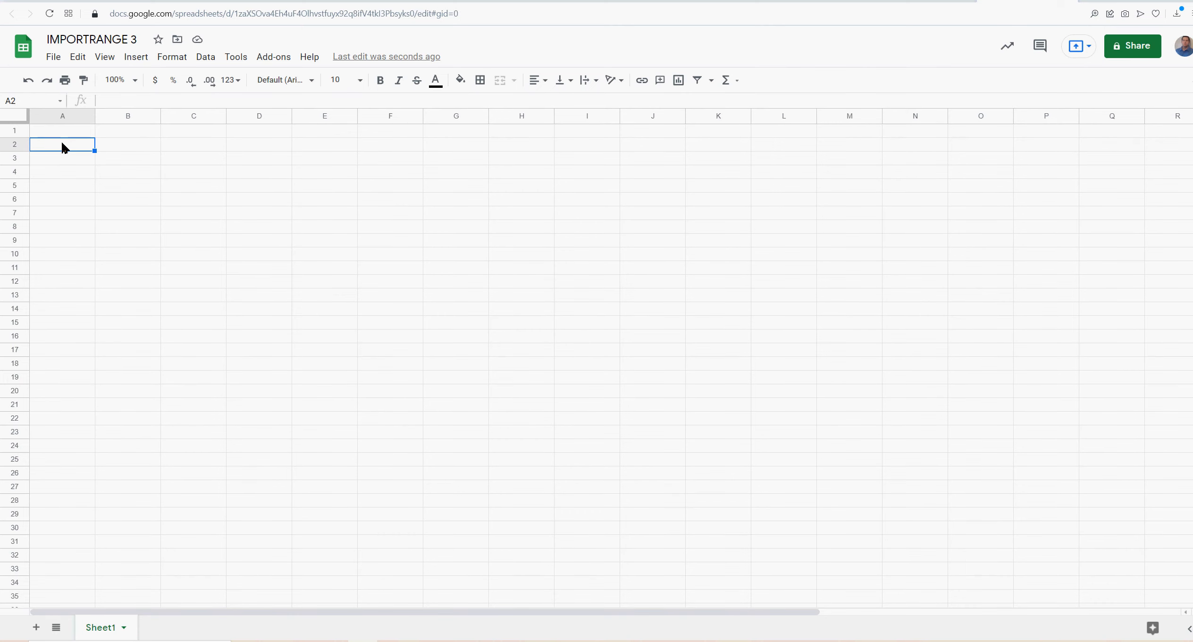
type("6")
key("Return")
type("7")
key("Return")
type("3")
key("Return")
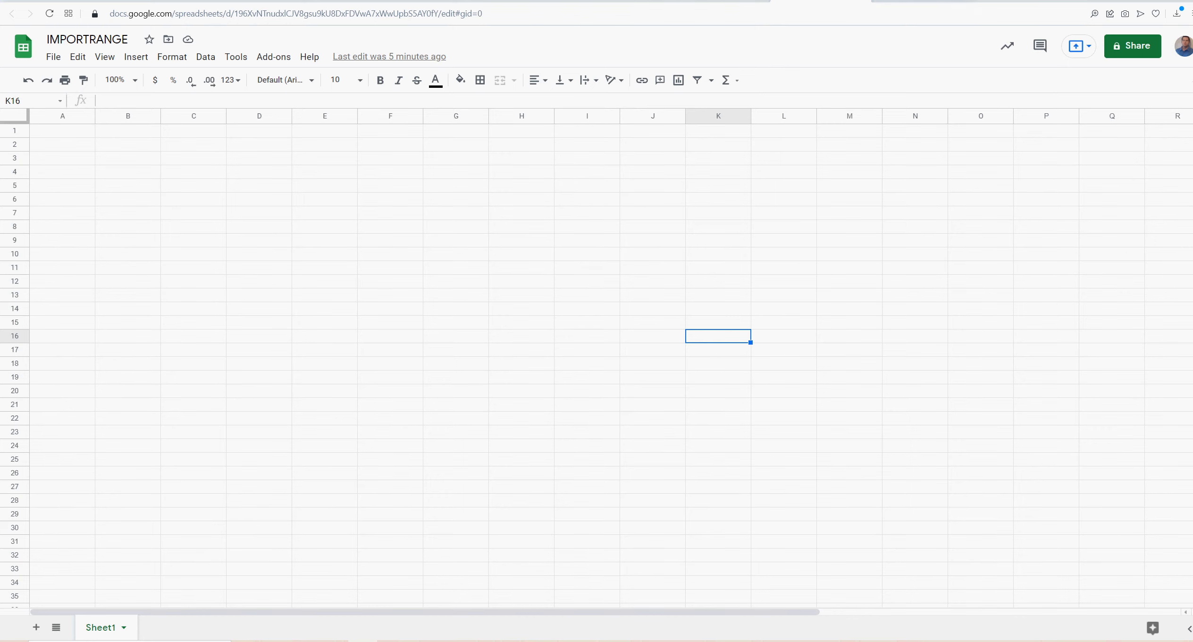
Step: Review the sample data in IMPORTRANGE 2 and IMPORTRANGE 3, highlighting the range A2:A4 in IMPORTRANGE 3
left_click(915, 1)
left_click(1027, 0)
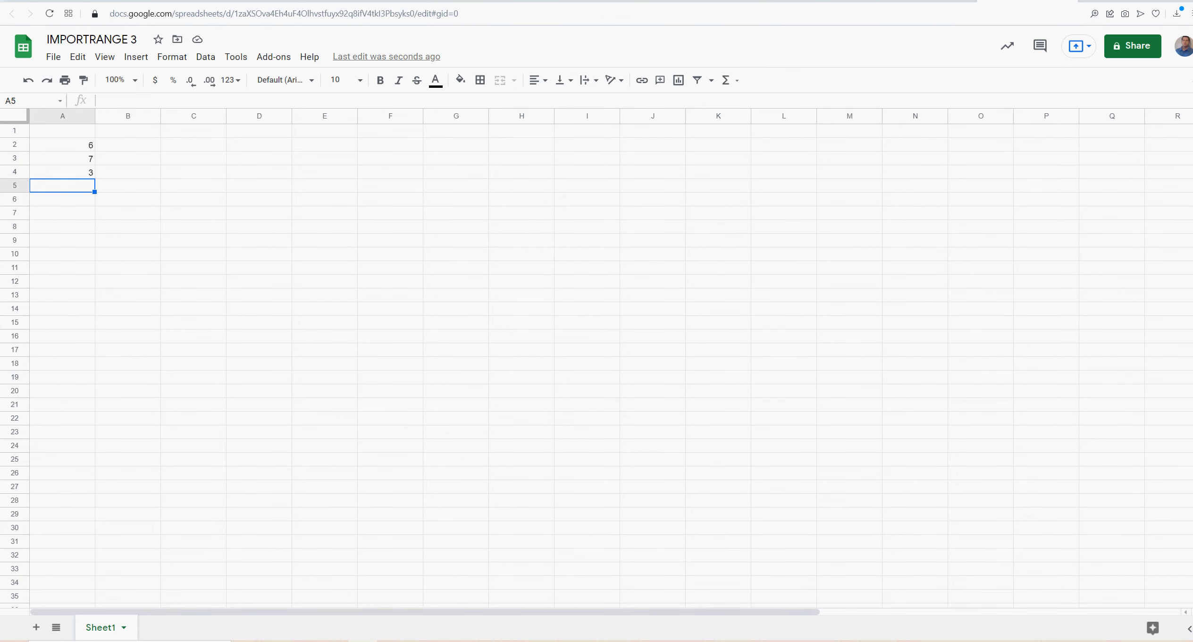
left_click(81, 150)
left_click_drag(81, 156, 77, 181)
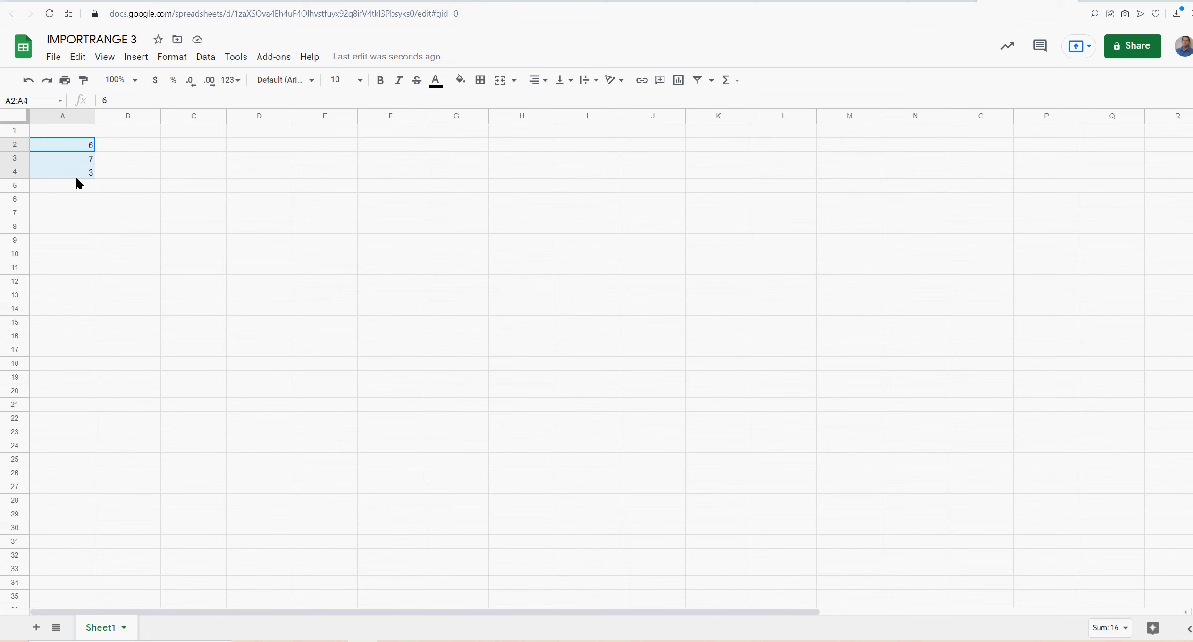
left_click(311, 200)
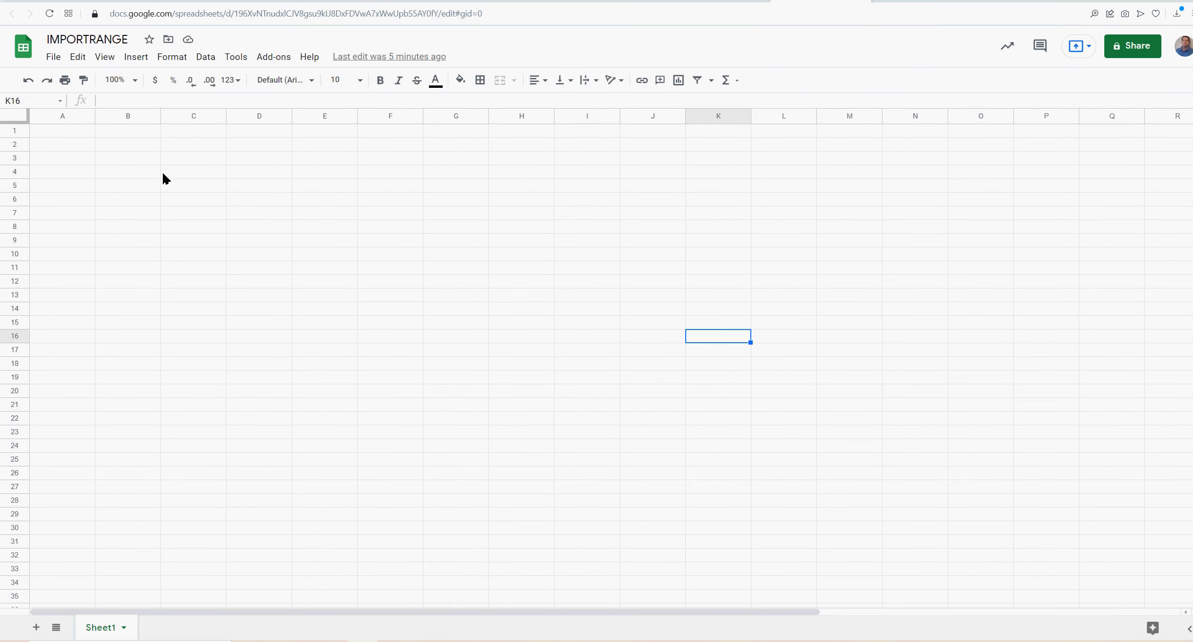
Step: Start a formula in cell A2 of the IMPORTRANGE spreadsheet with =imprtrange( and an opening quotation mark
left_click(163, 178)
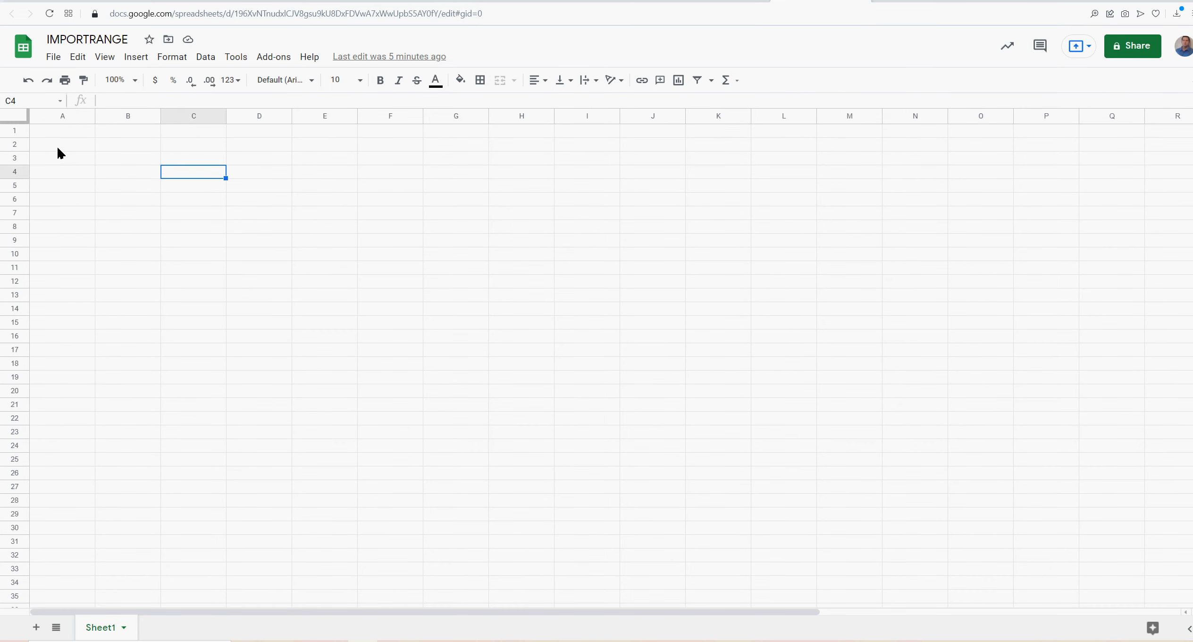
left_click(58, 148)
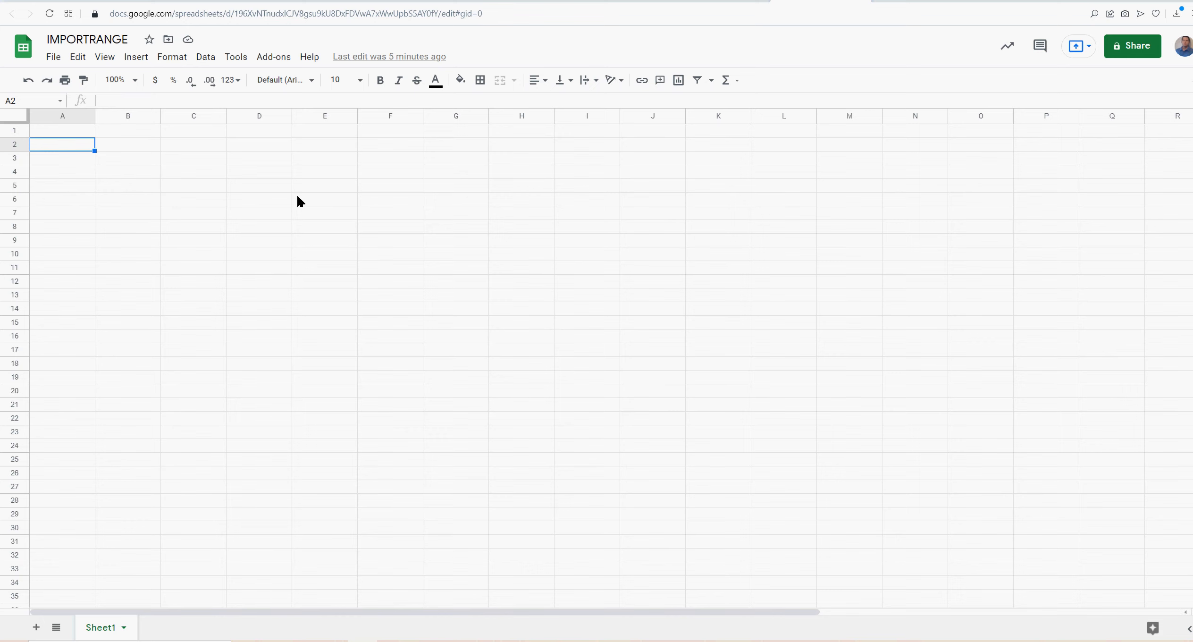
type("=")
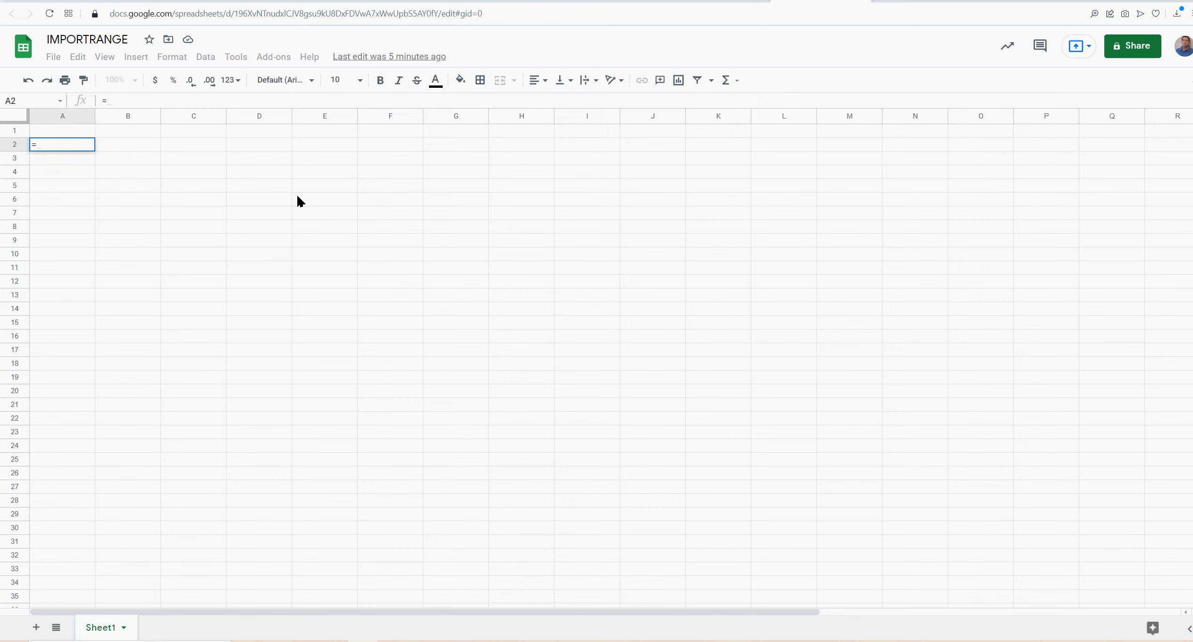
type("imprt")
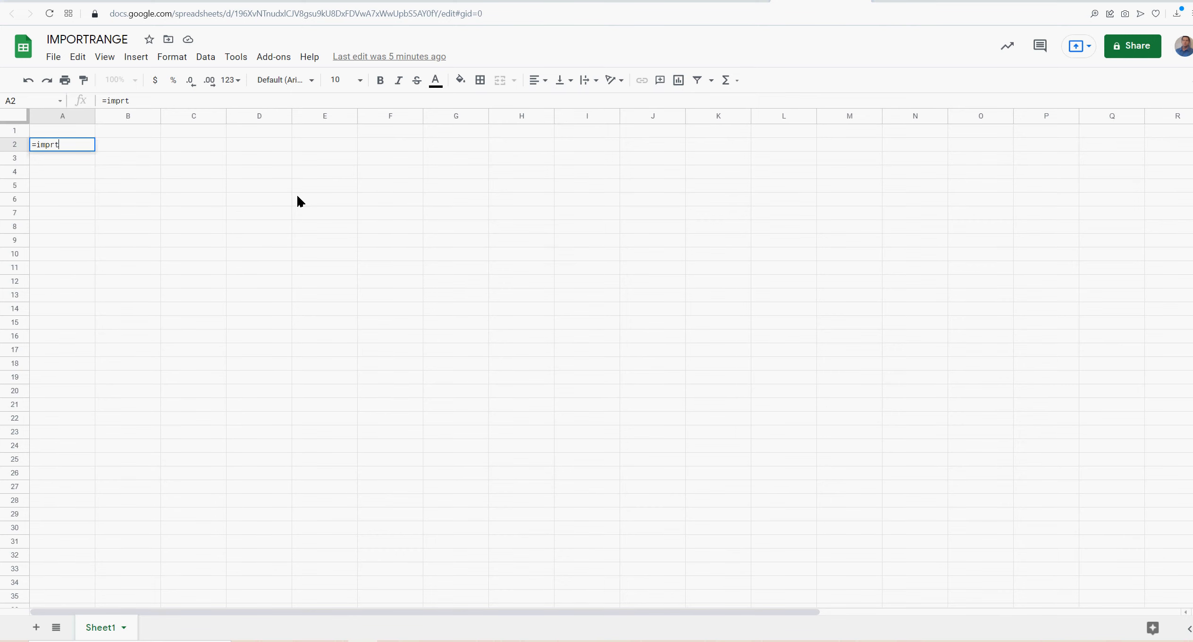
type("range(")
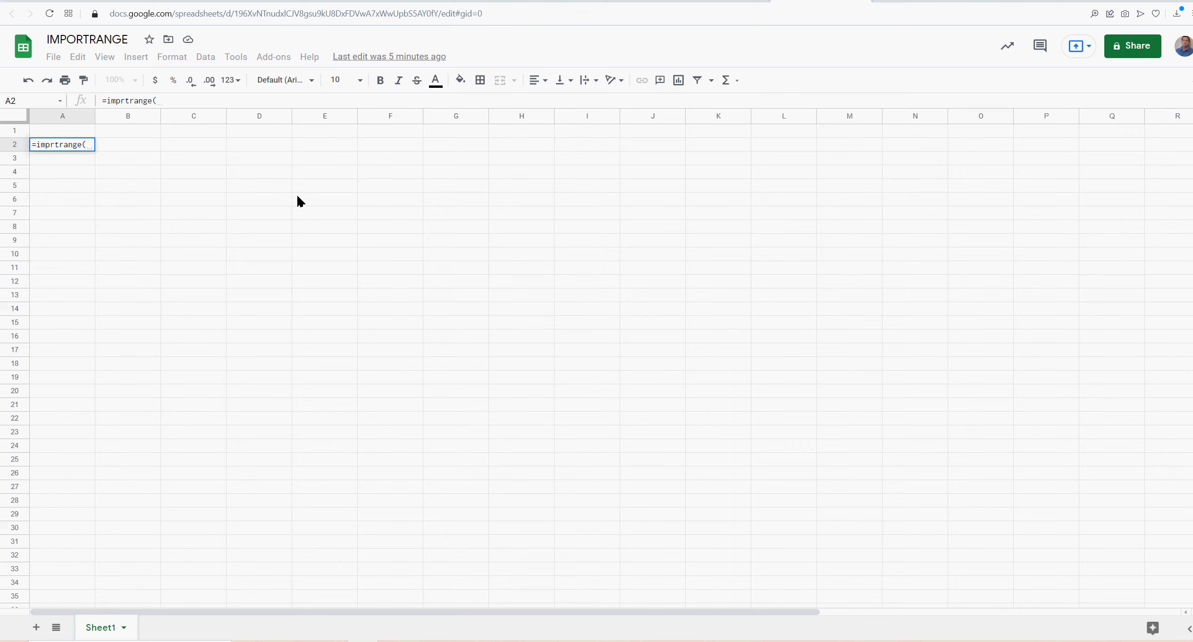
type("\"")
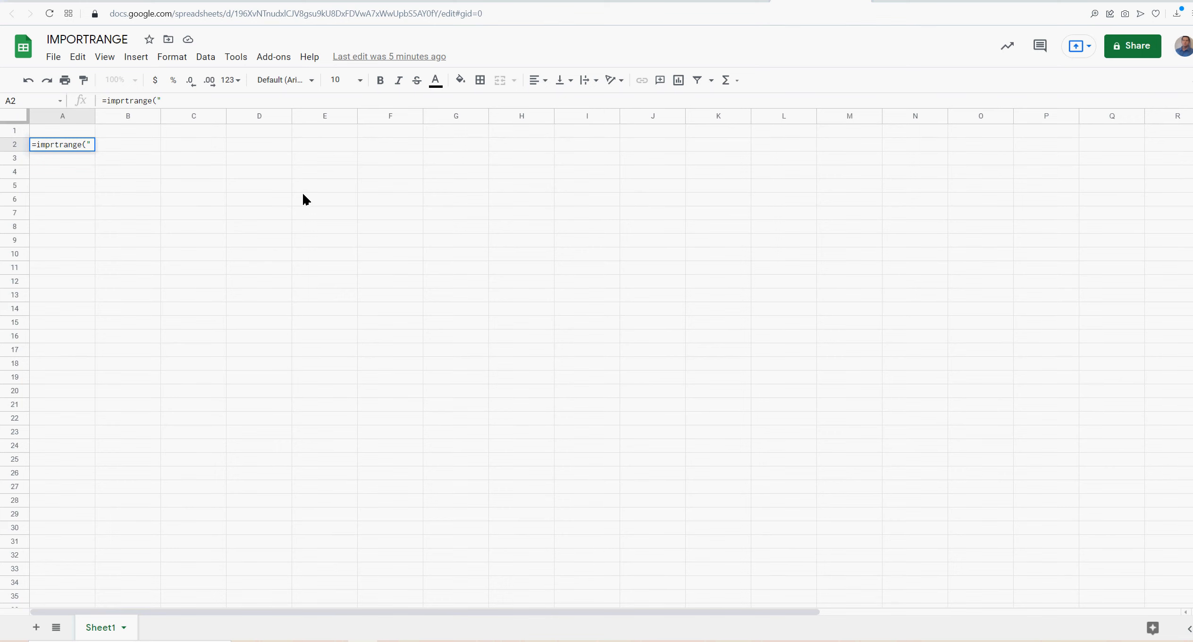
Step: Copy the URL of the IMPORTRANGE 2 spreadsheet and paste it as the first argument of the formula in IMPORTRANGE cell A2
left_click(911, 1)
left_click(353, 13)
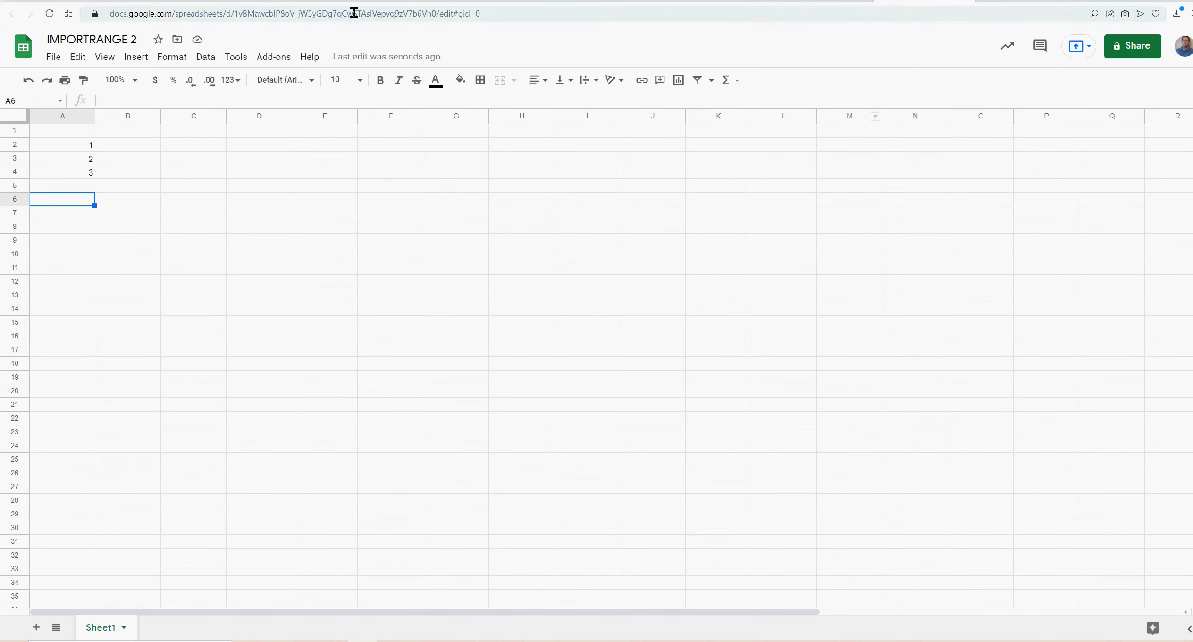
right_click(351, 14)
left_click(378, 56)
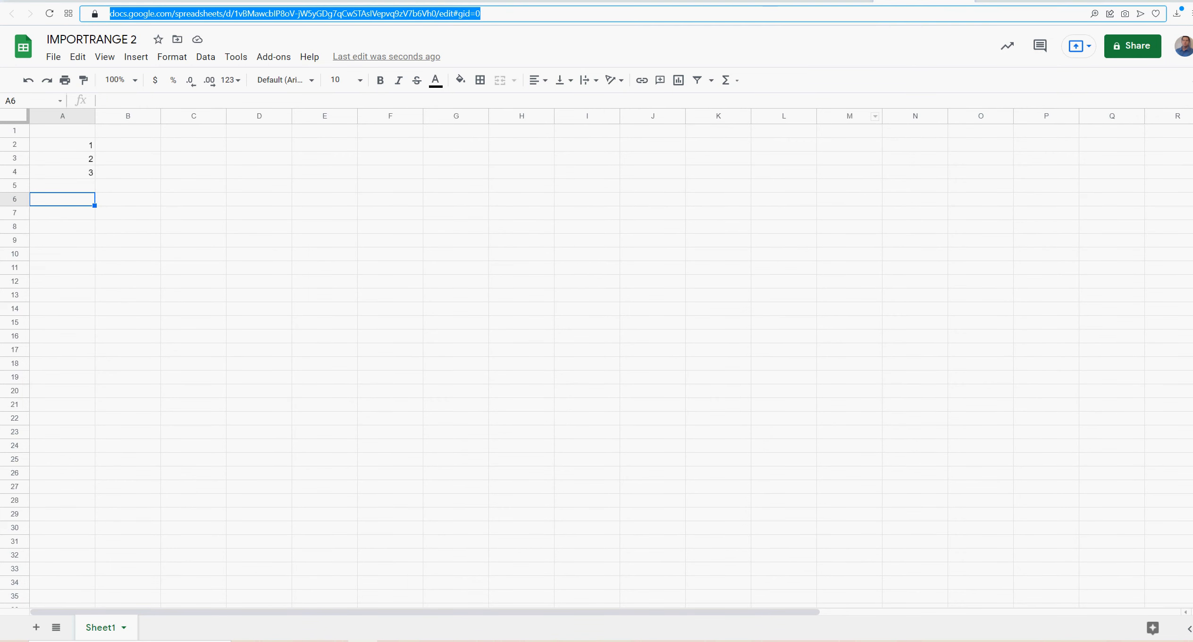
left_click(821, 1)
key("ctrl+v")
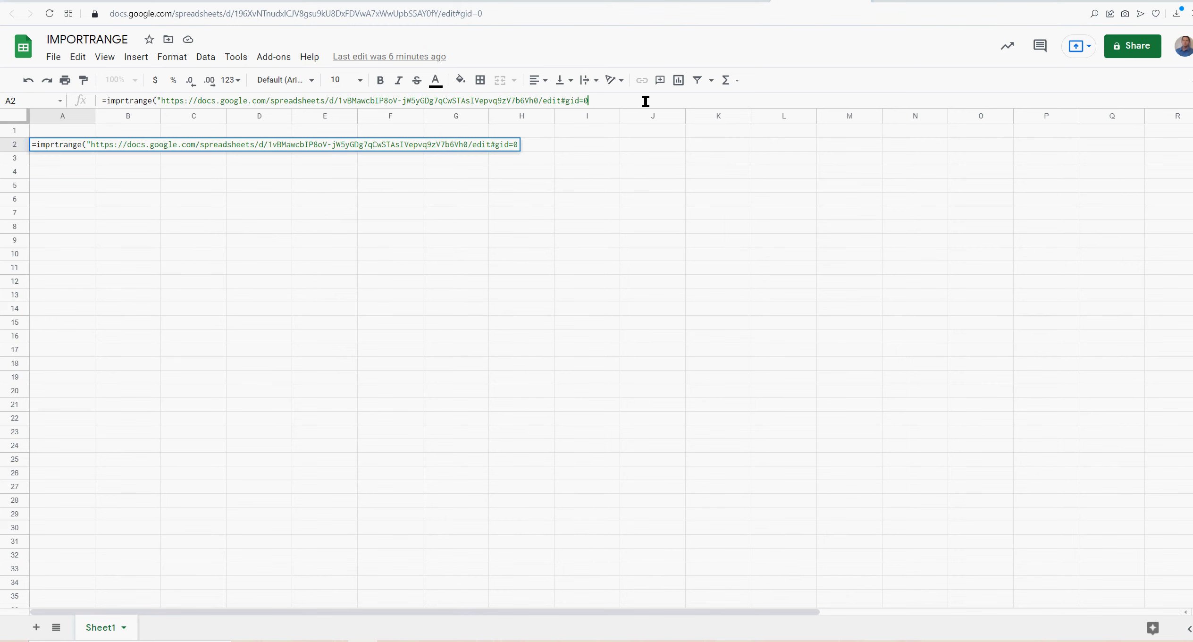
Step: Close the URL argument, add "sheet!A2:A4" as the formula's range argument, and enter the completed formula in cell A2
type("\",")
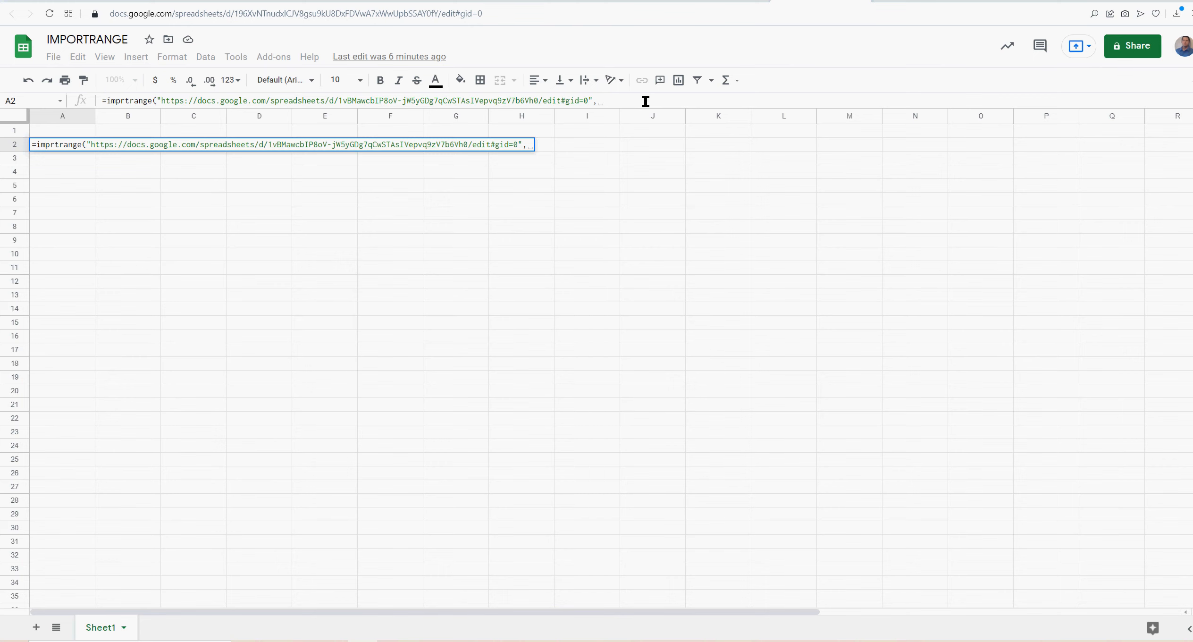
type("\"")
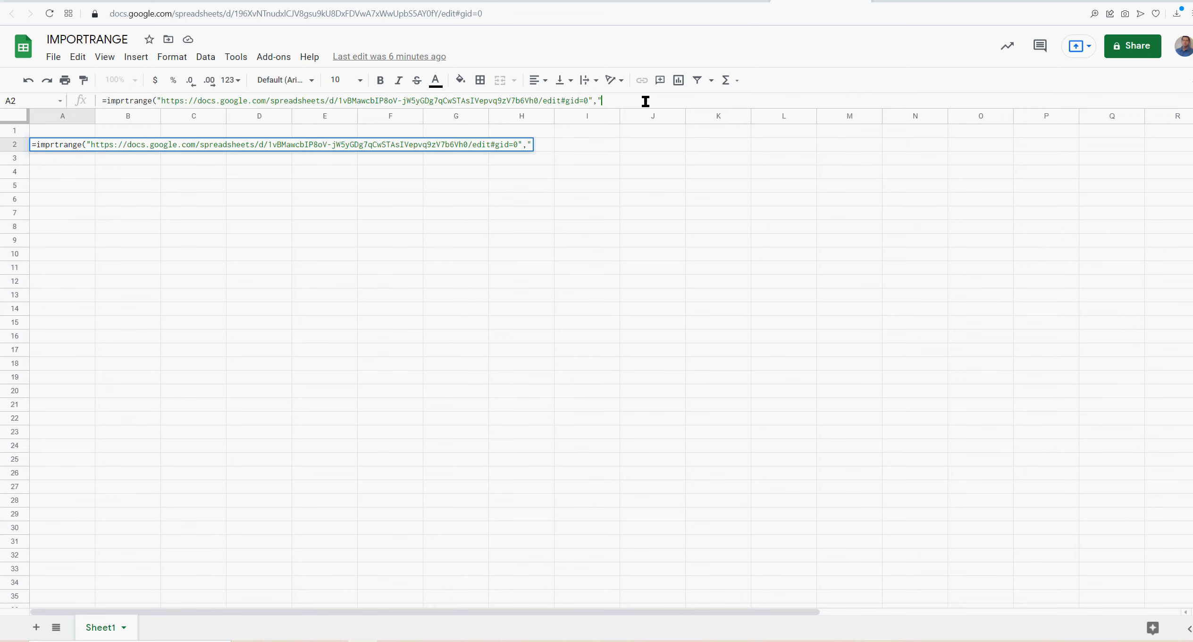
left_click(965, 3)
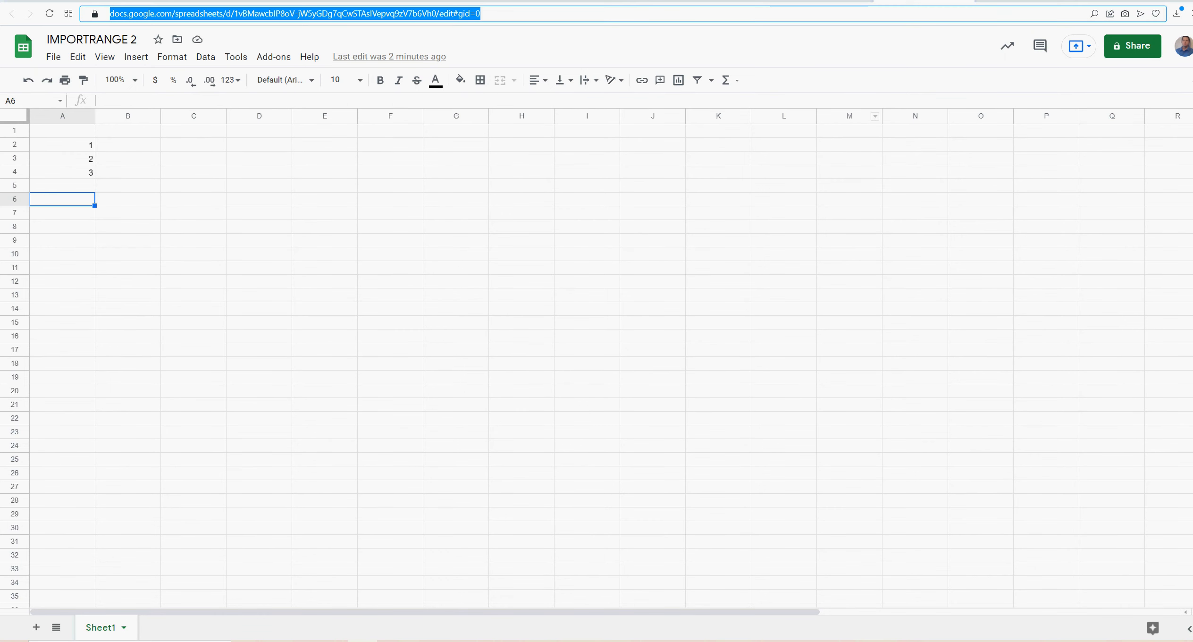
left_click(823, 1)
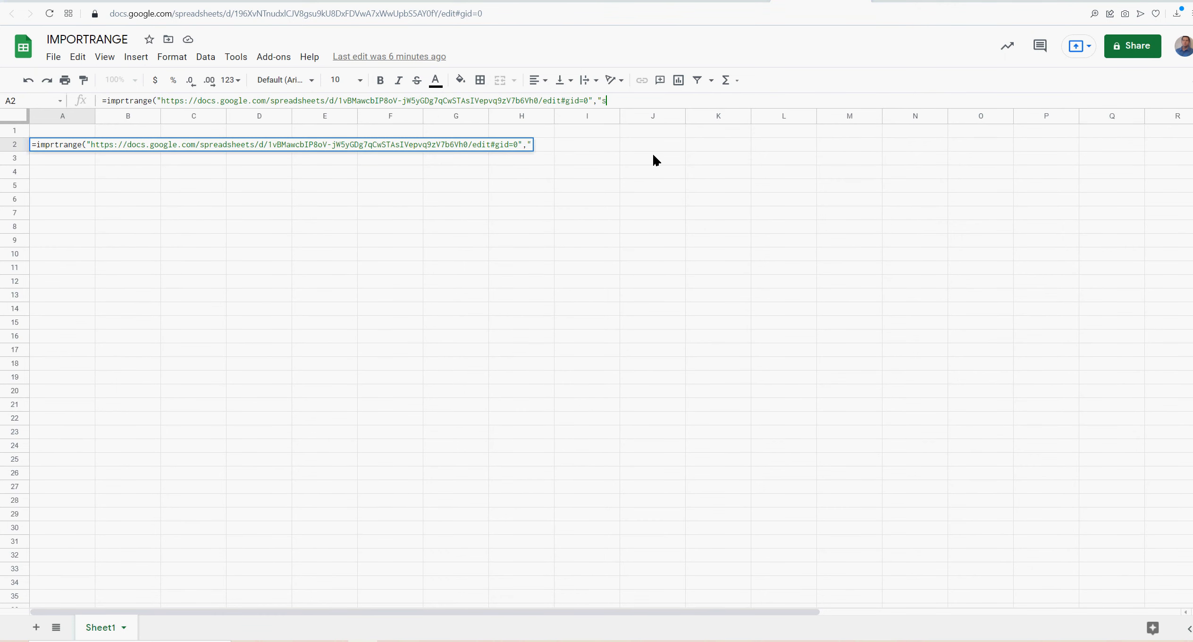
type("heet!")
left_click(924, 1)
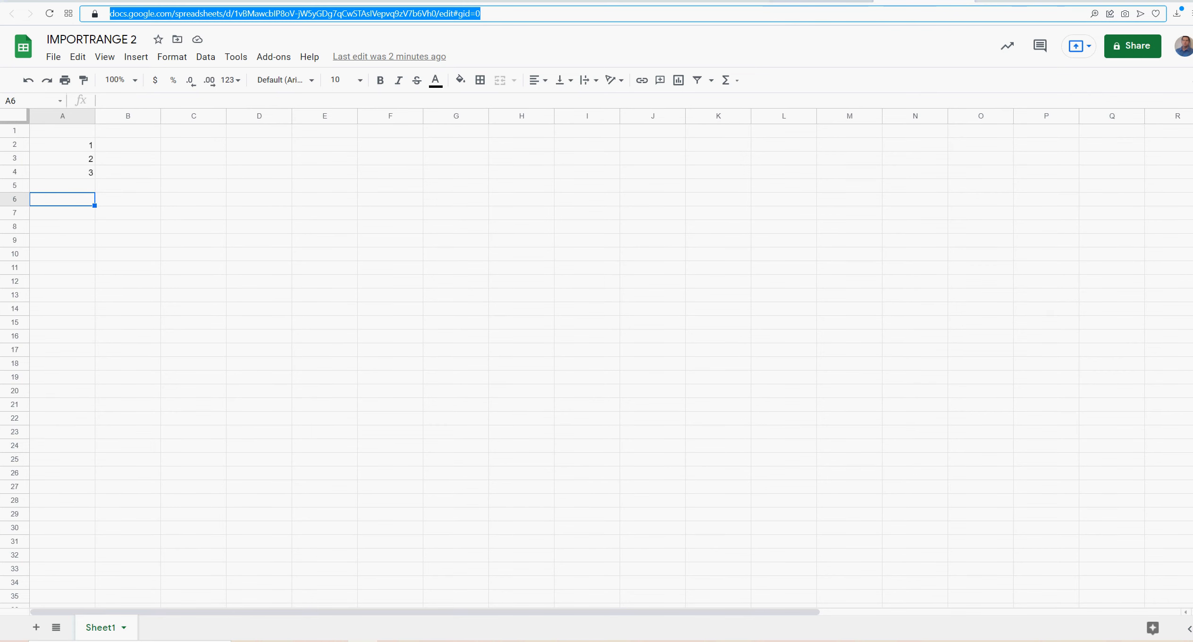
left_click(821, 1)
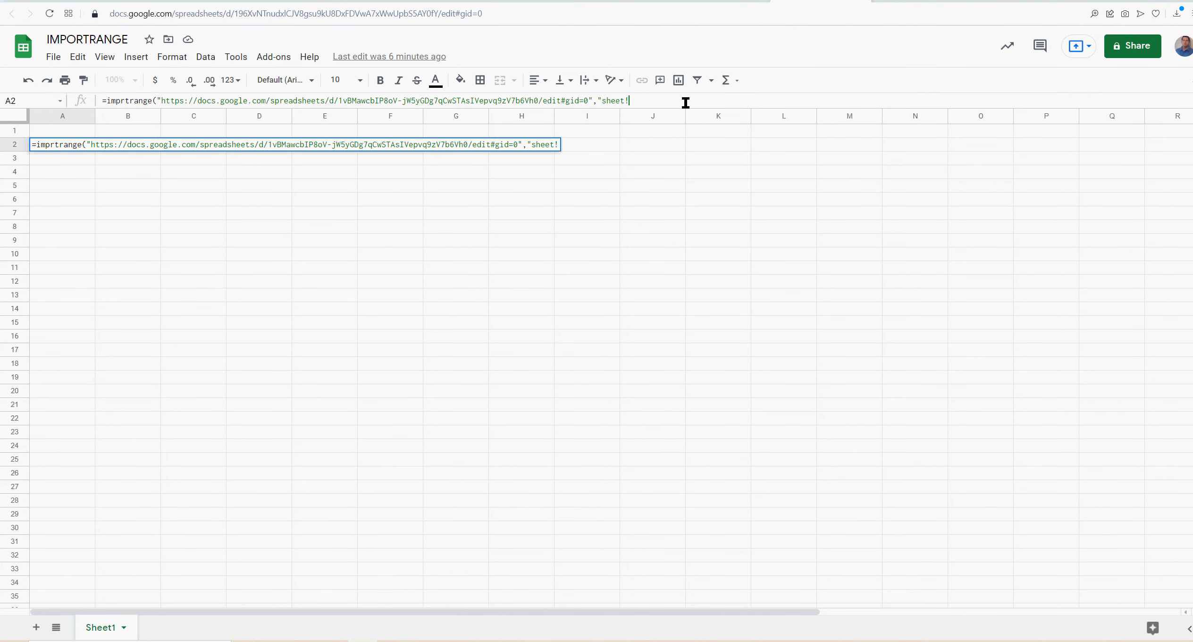
type("A2:A4\")")
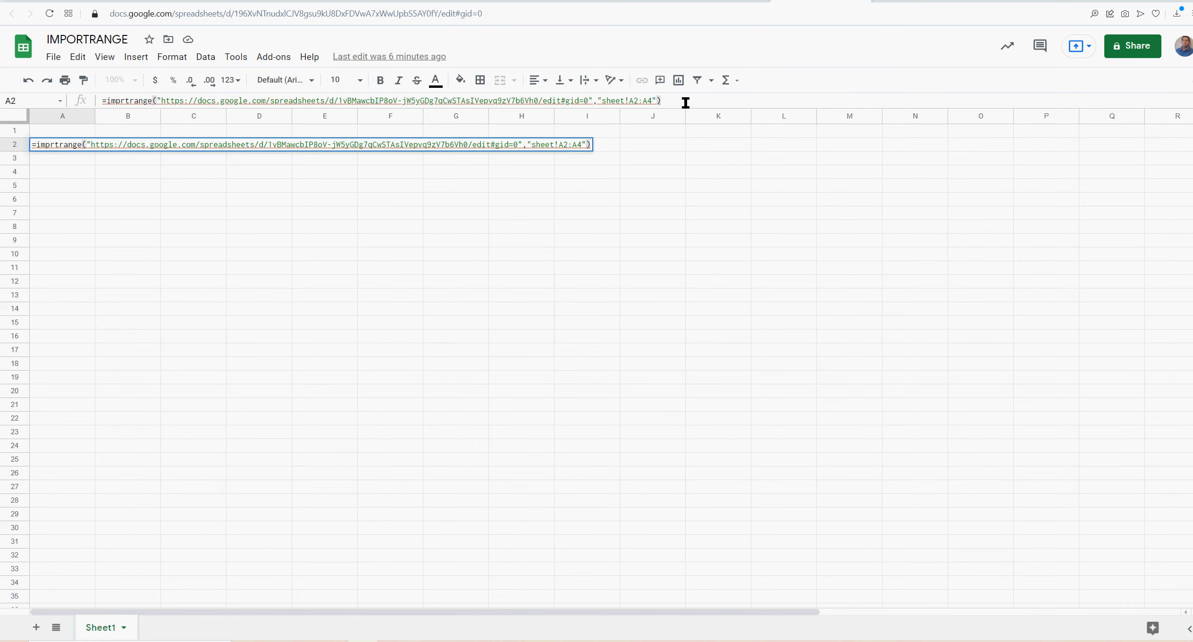
key("Return")
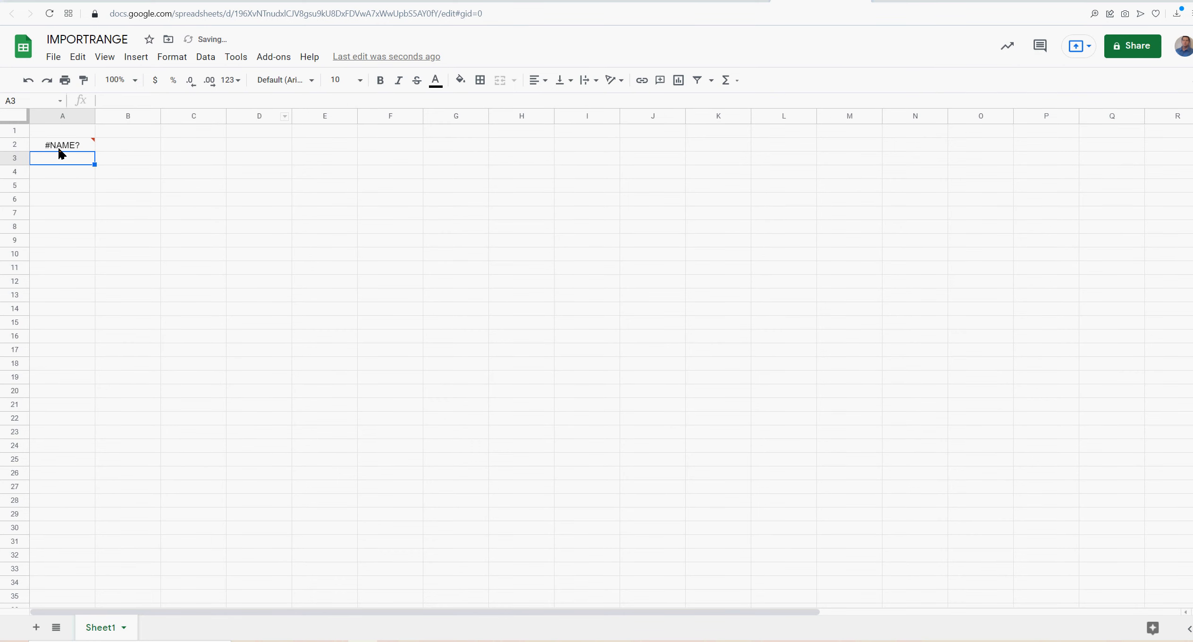
Step: Correct the function name in cell A2's formula to IMPORTRANGE and allow access to the source spreadsheet
left_click(62, 148)
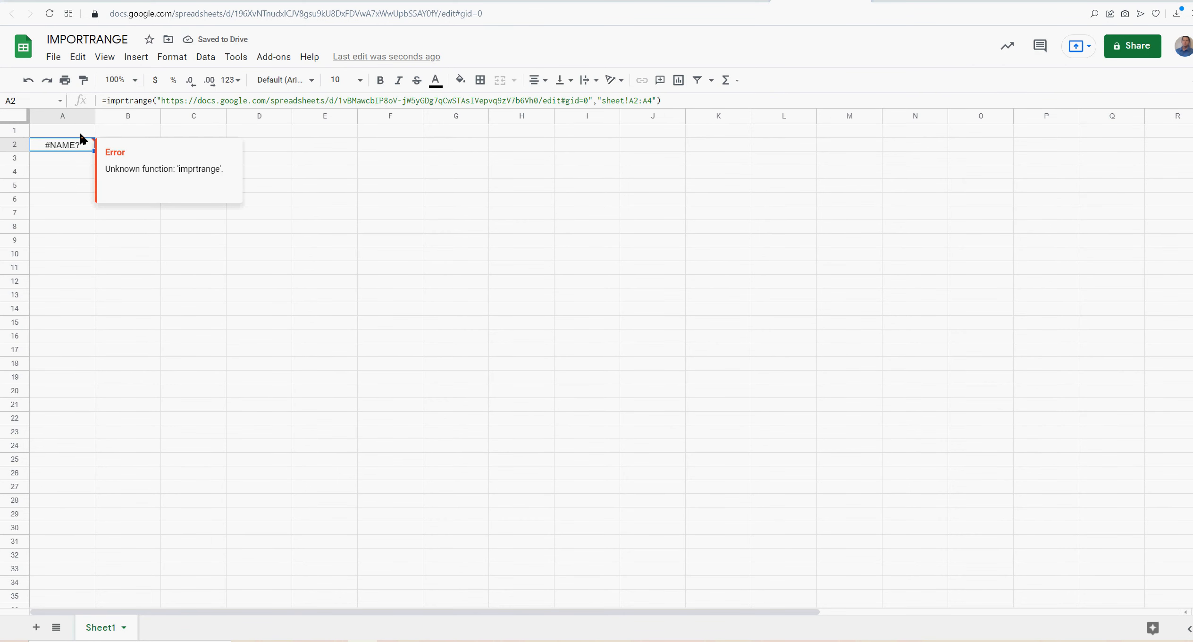
left_click(125, 101)
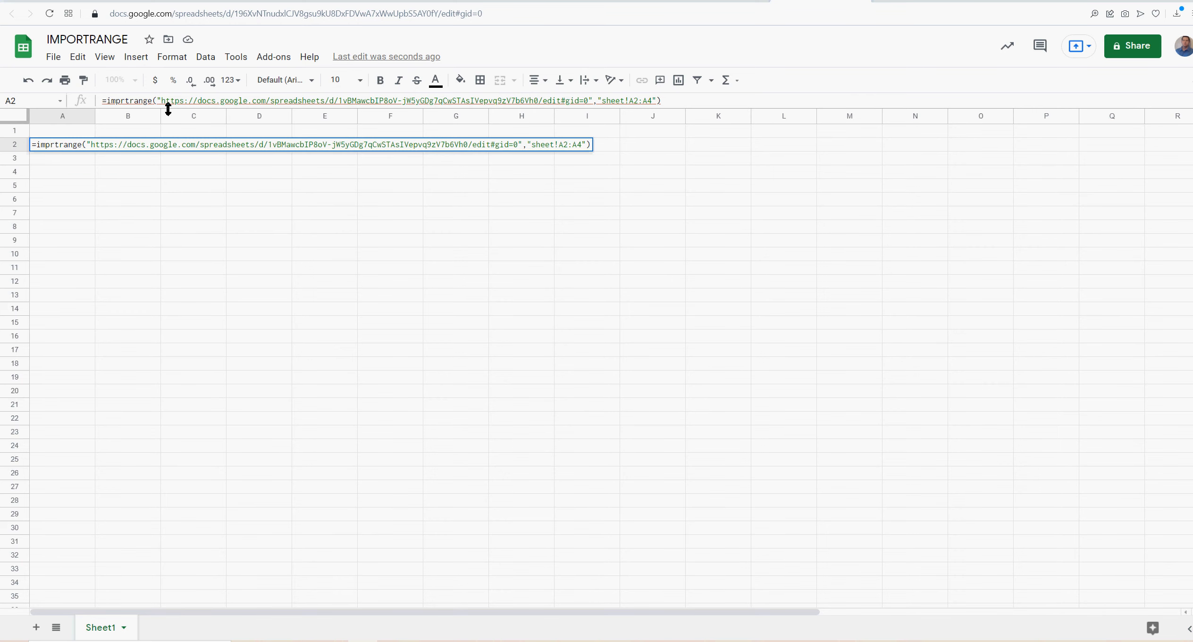
type("o")
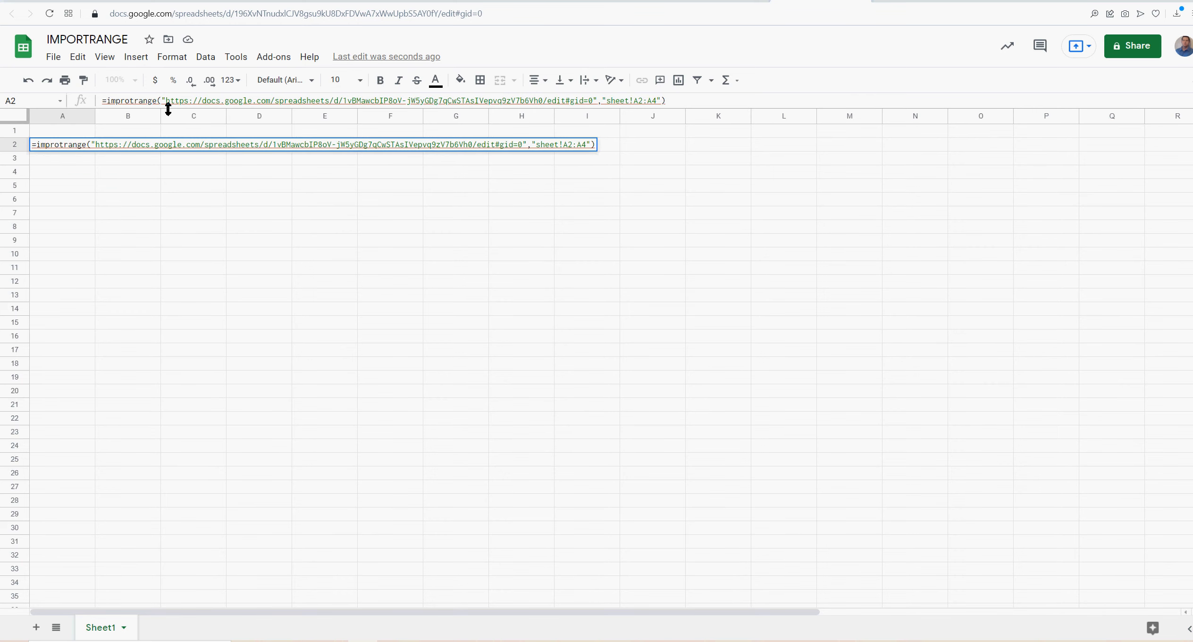
key("BackSpace")
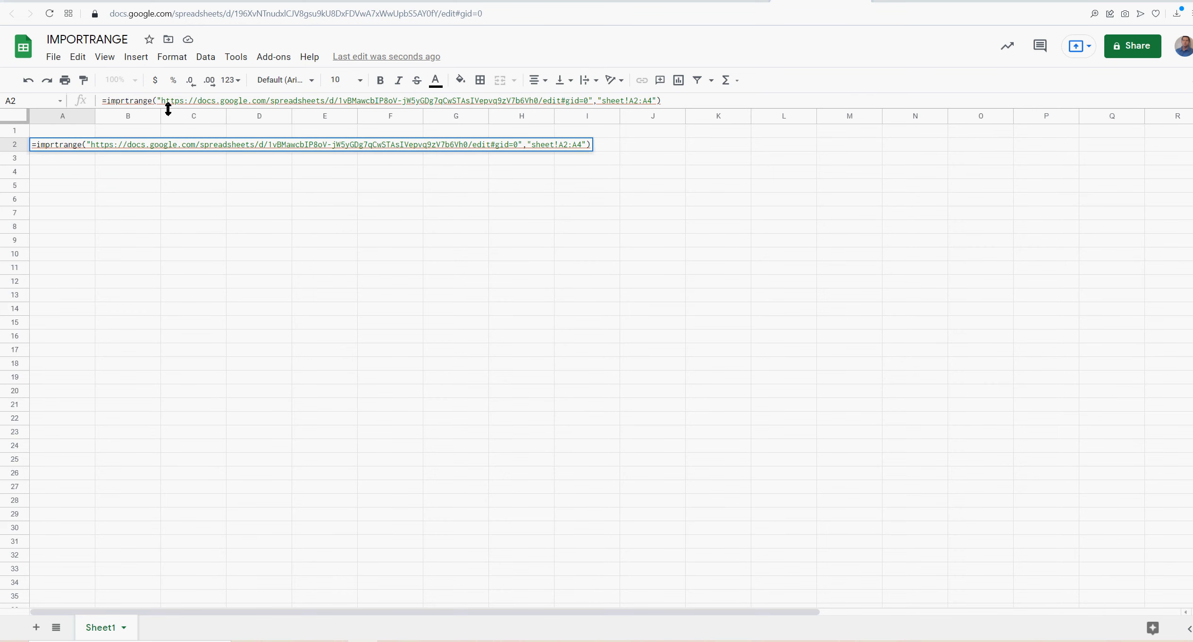
key("BackSpace")
key("BackSpace")
key("BackSpace")
key("BackSpace")
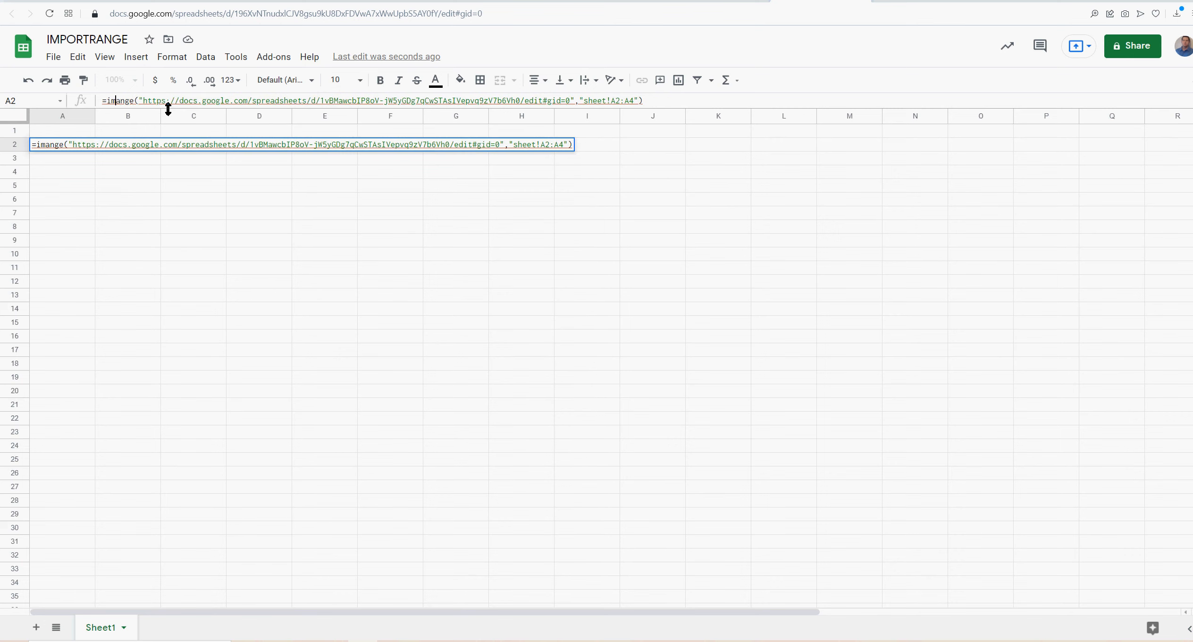
type("port")
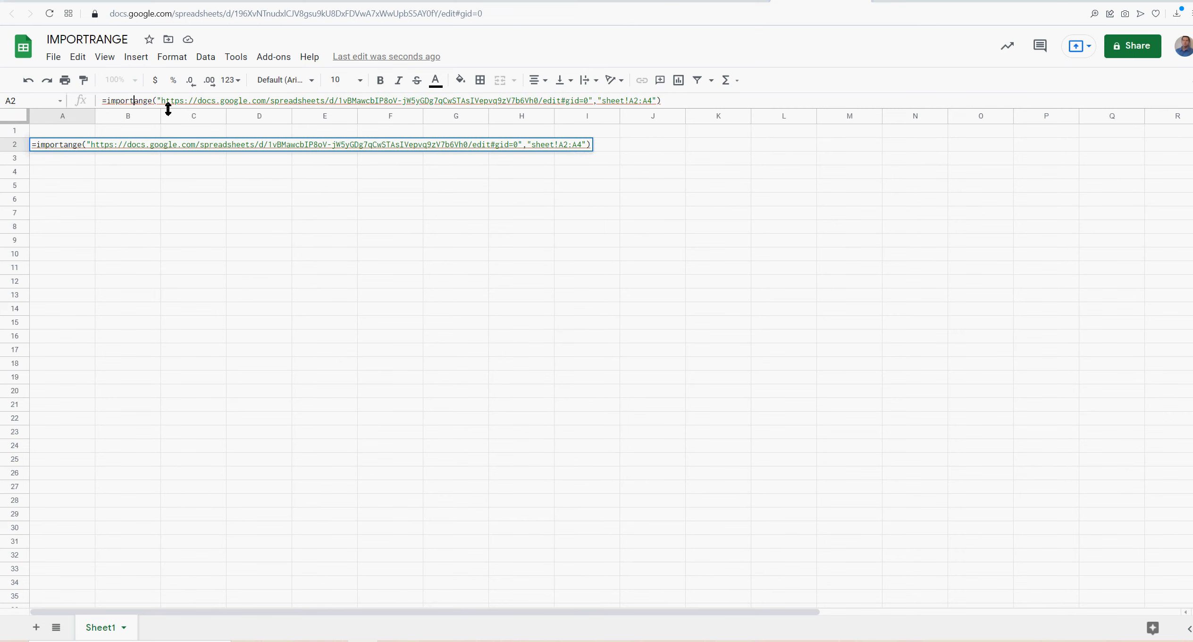
type("r")
key("Tab")
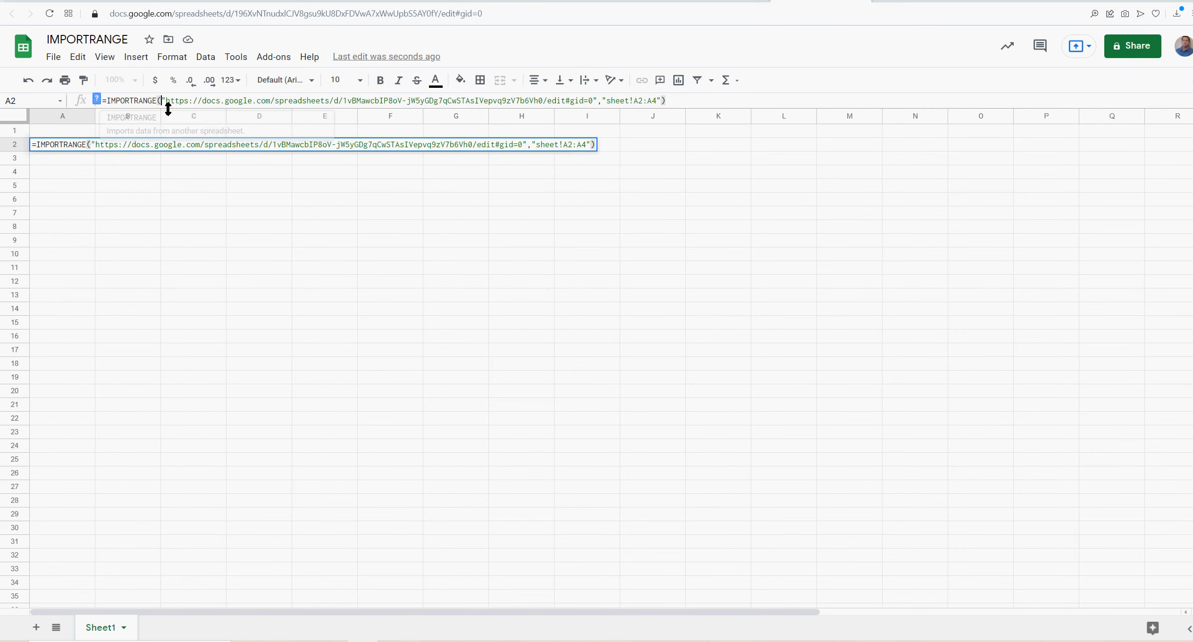
key("Return")
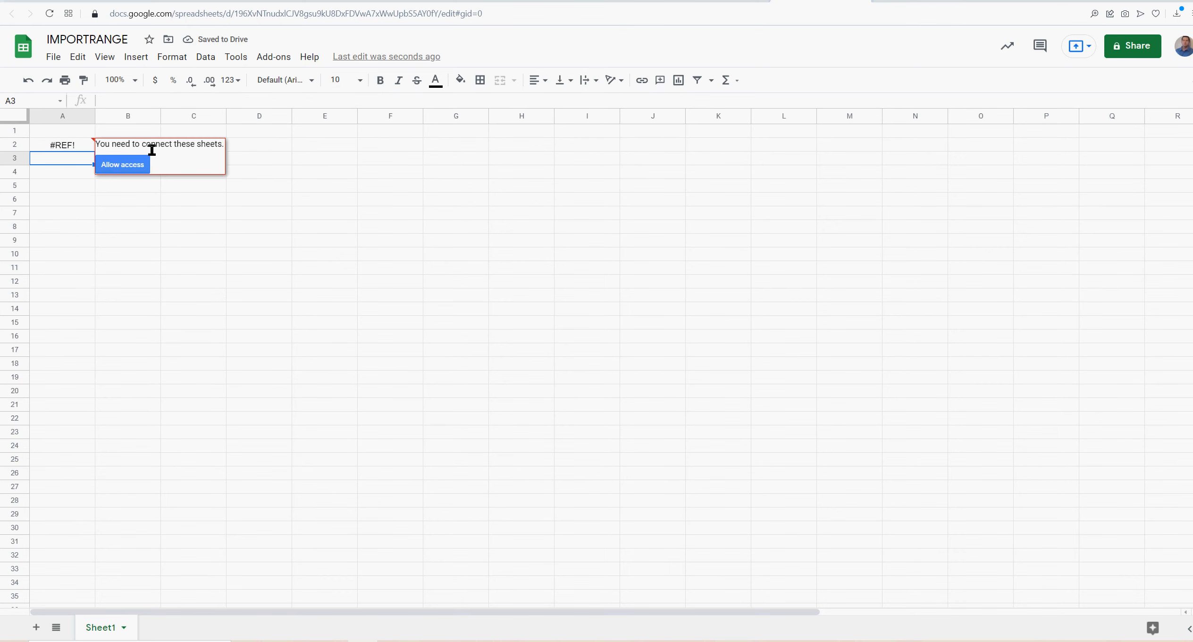
left_click(127, 166)
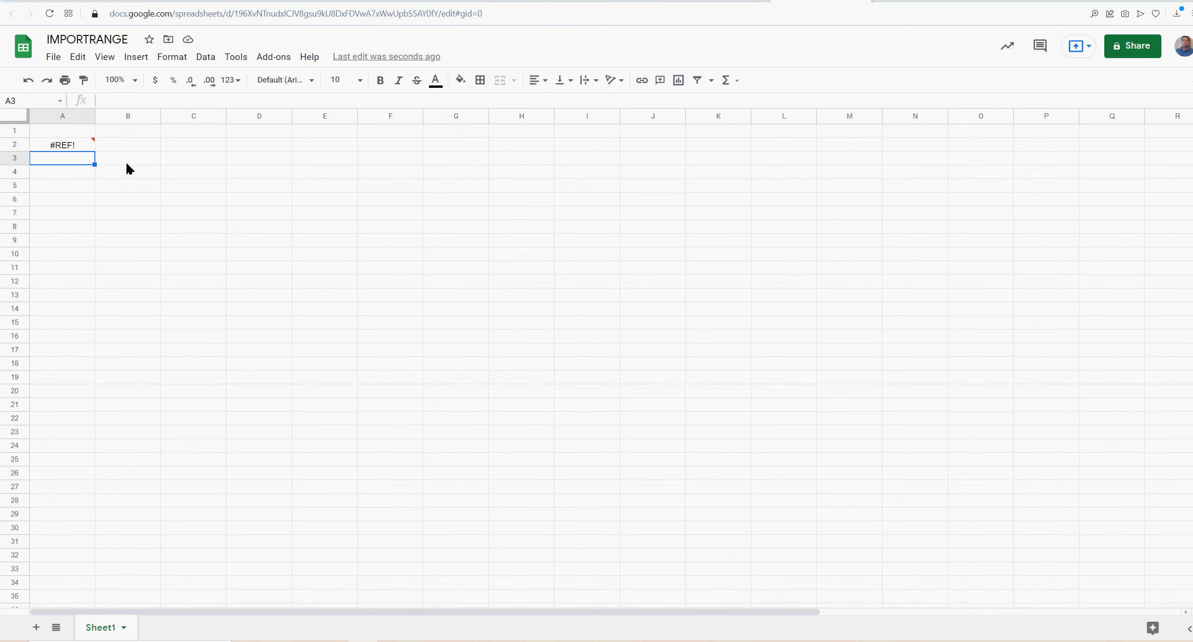
Step: Change the range argument in cell A2's formula to sheet1!A2:A4 and select the imported cells A2:A4
left_click(60, 148)
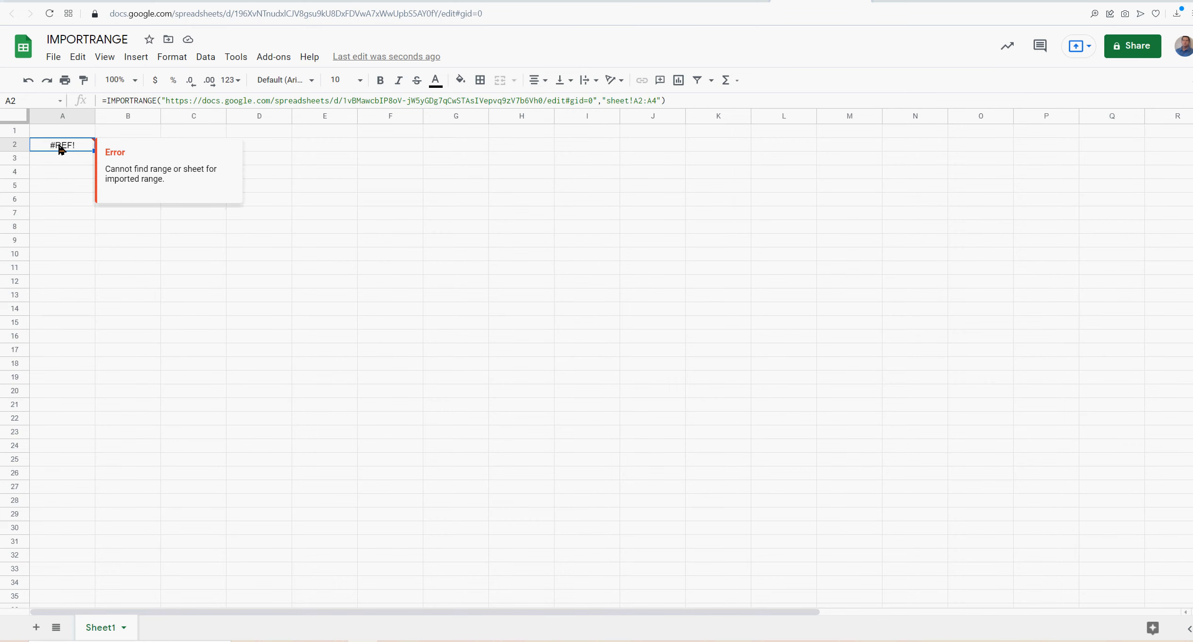
left_click(630, 101)
type("1")
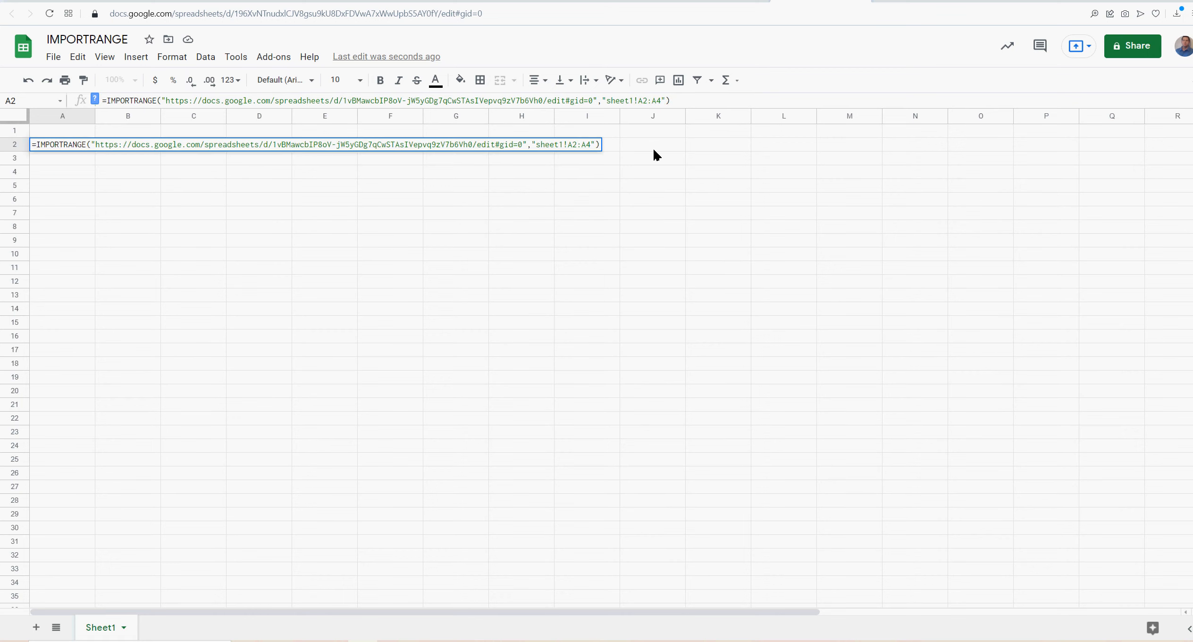
key("Return")
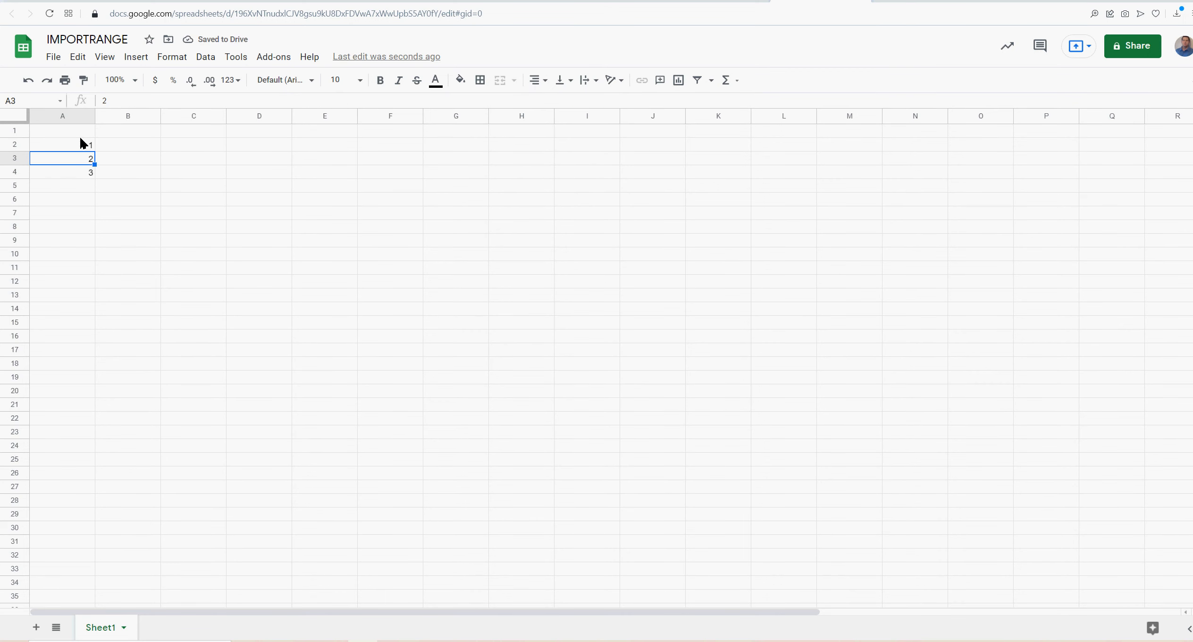
left_click_drag(83, 141, 85, 172)
Step: Set cell A3 in the IMPORTRANGE 2 spreadsheet to 100
left_click(900, 5)
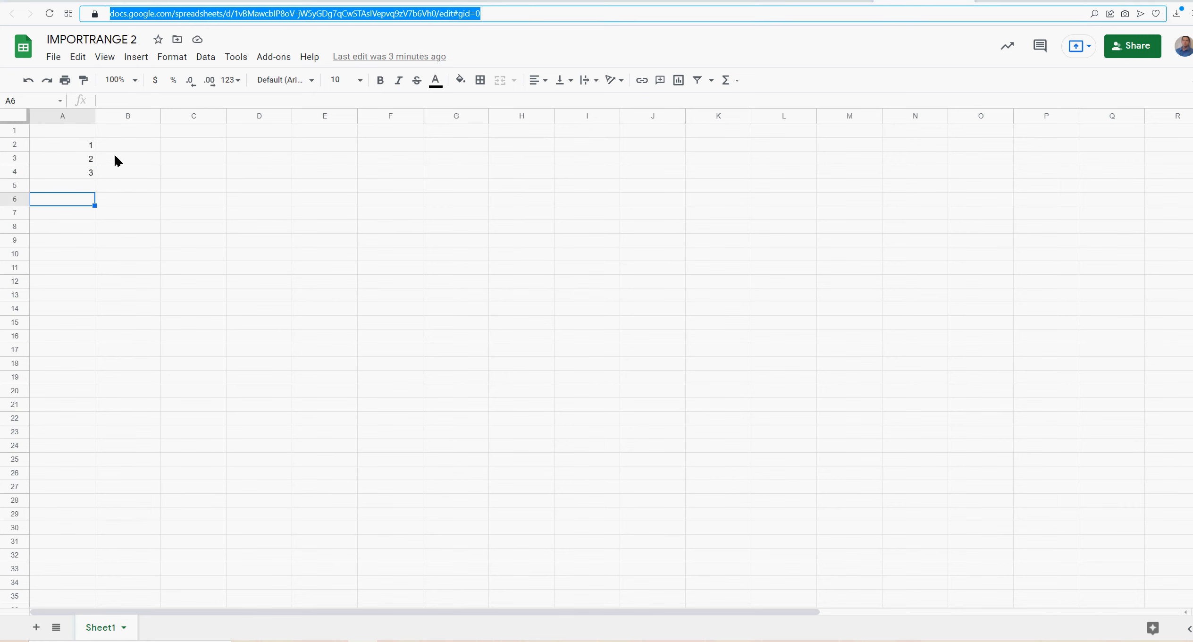
left_click(80, 157)
type("100")
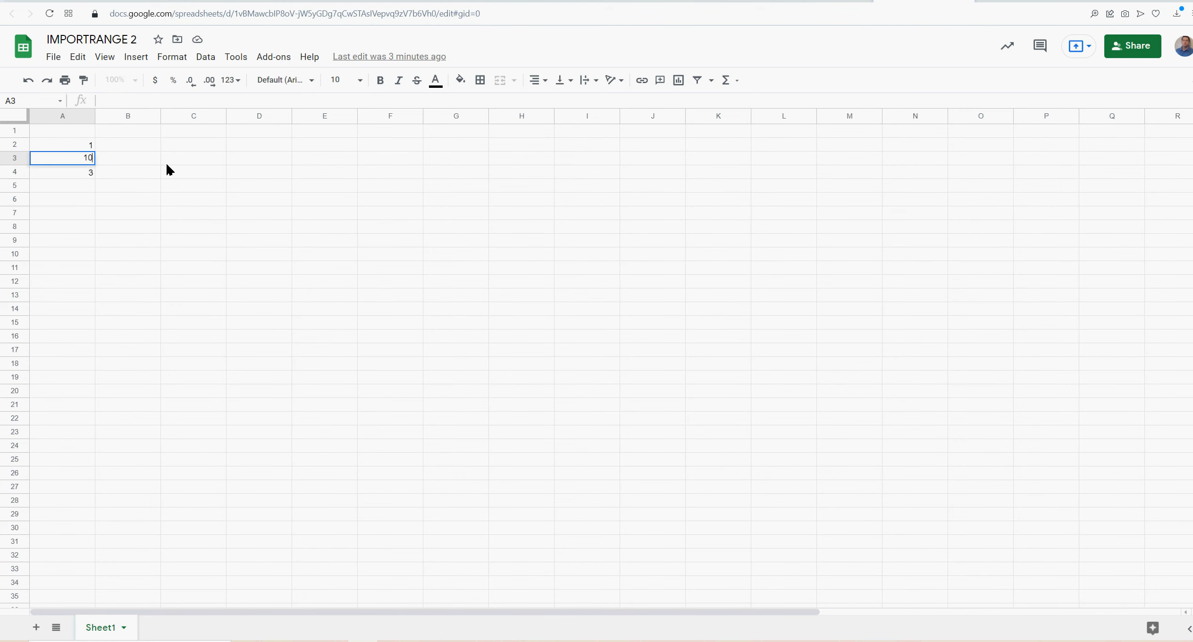
key("Return")
Step: Check the imported values in cells A2 and A3 of the IMPORTRANGE spreadsheet
left_click(820, 5)
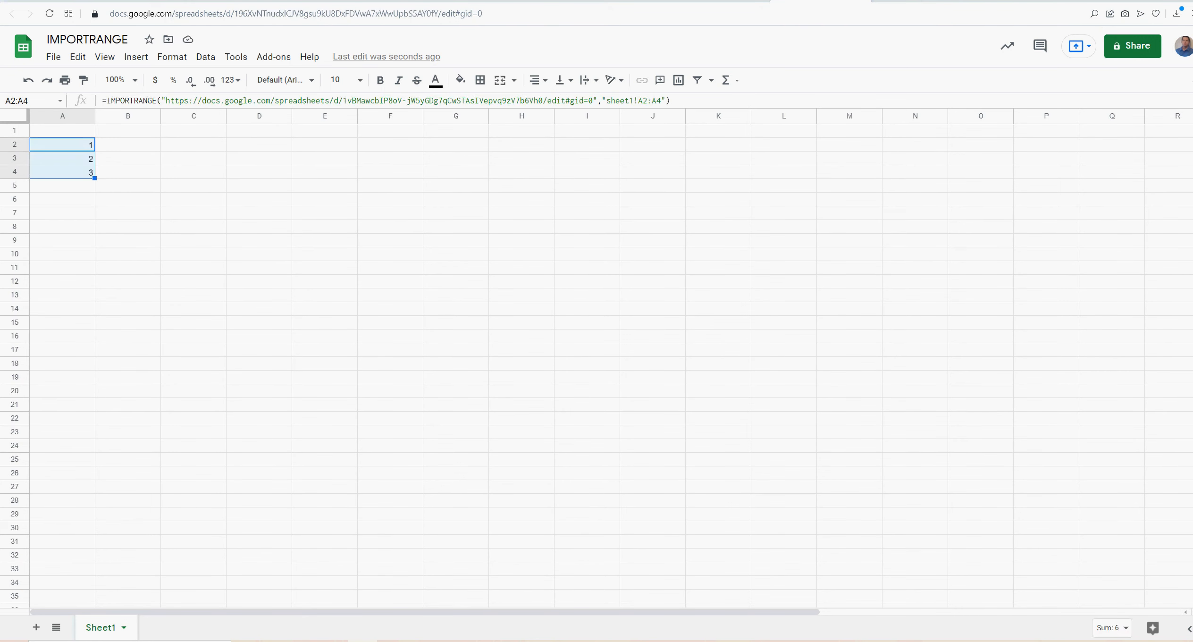
left_click(219, 171)
left_click(70, 161)
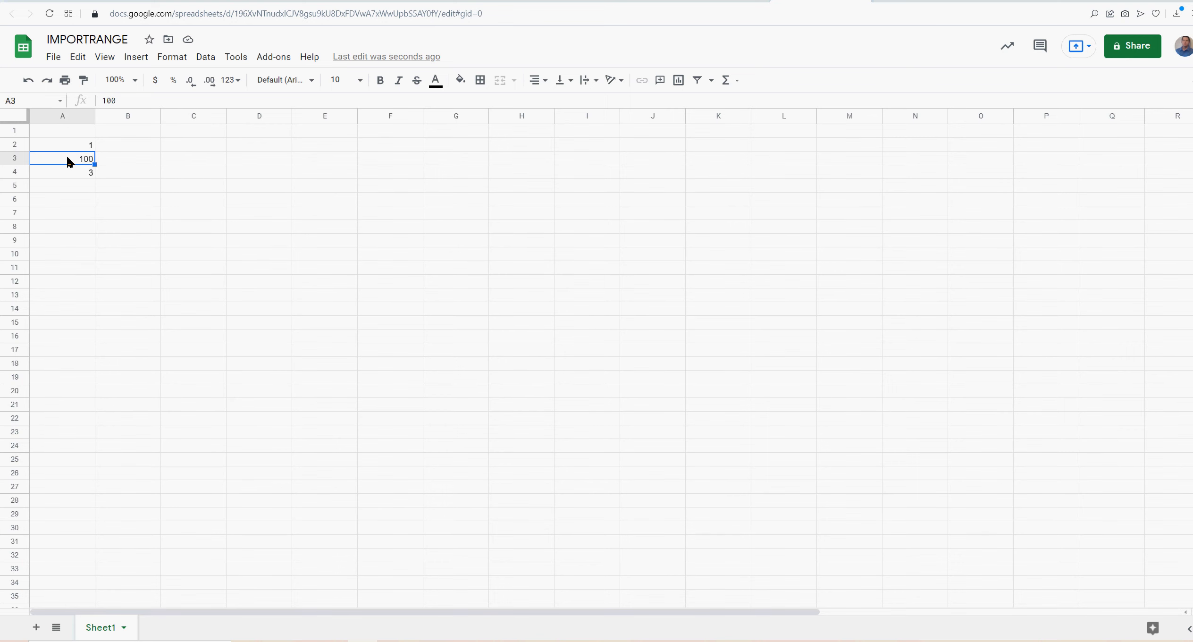
left_click(70, 146)
left_click(66, 162)
Step: Copy the IMPORTRANGE formula from cell A2 across to cell B2 and select B2
left_click(74, 146)
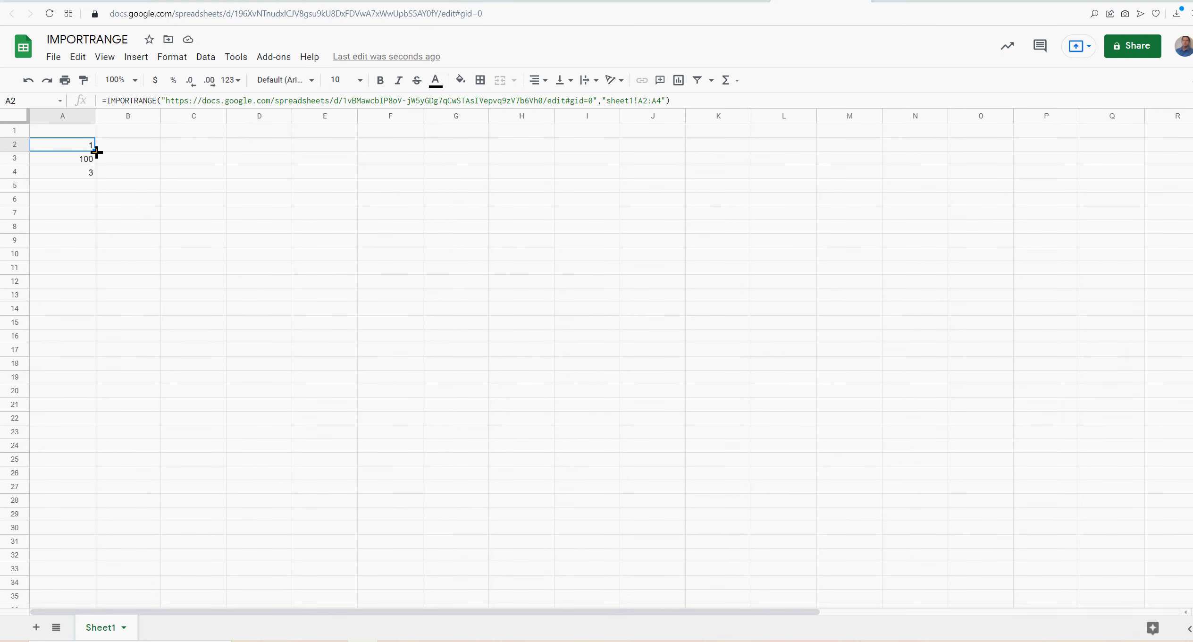
left_click_drag(95, 151, 128, 155)
left_click(141, 146)
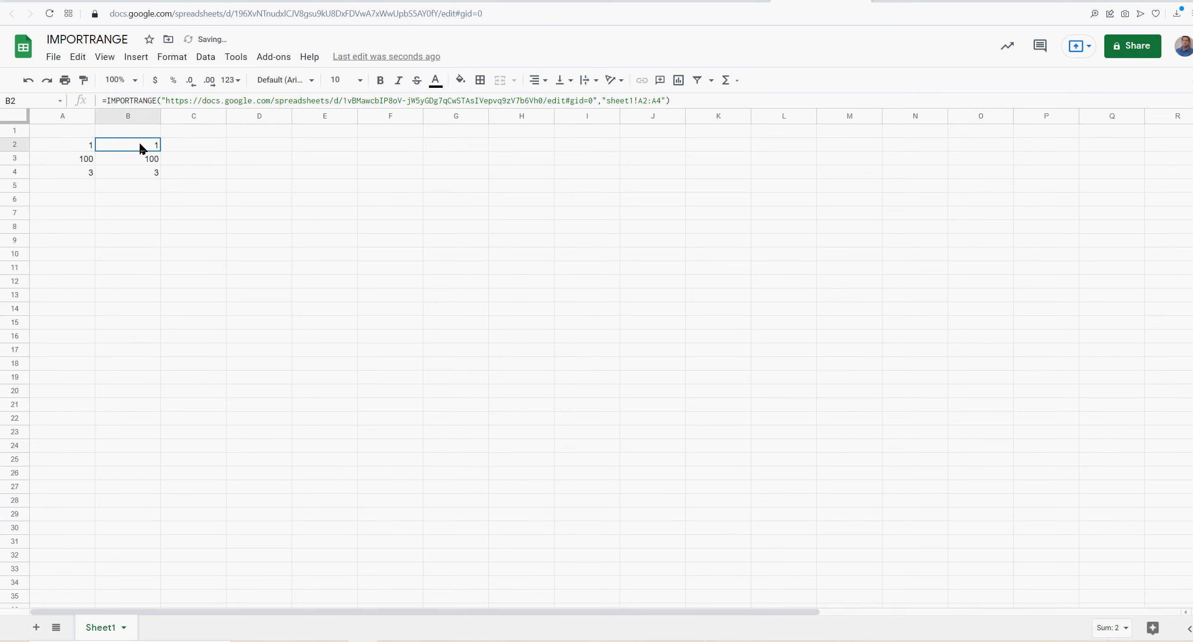
Step: Copy the spreadsheet ID from the URL of the IMPORTRANGE 3 spreadsheet
left_click(1005, 1)
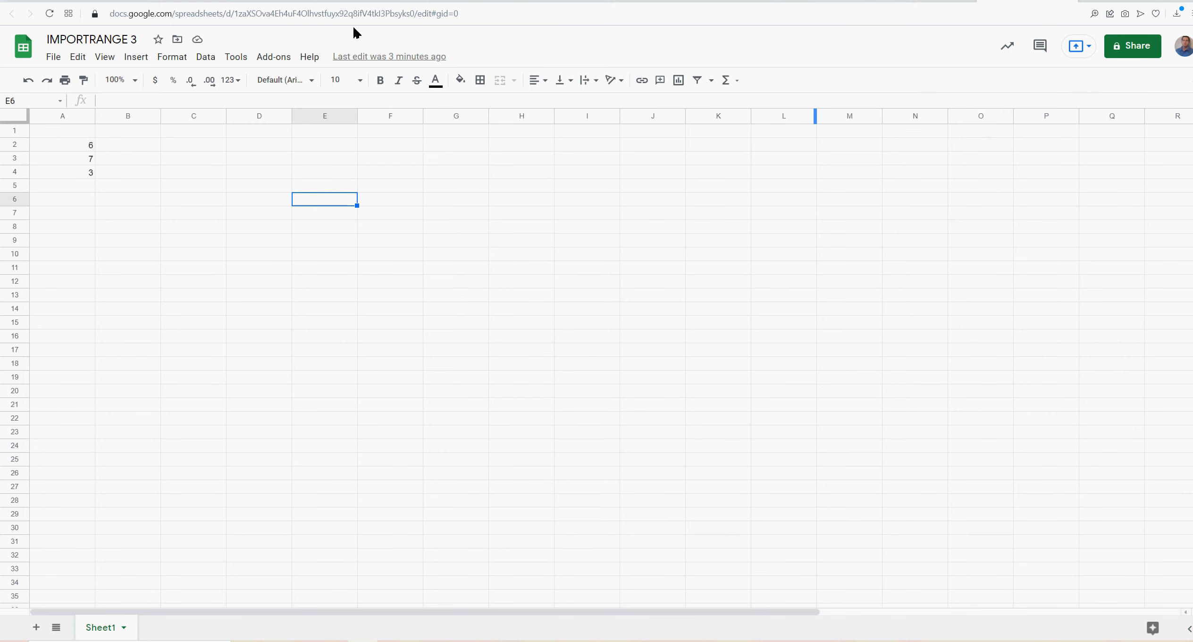
left_click(324, 17)
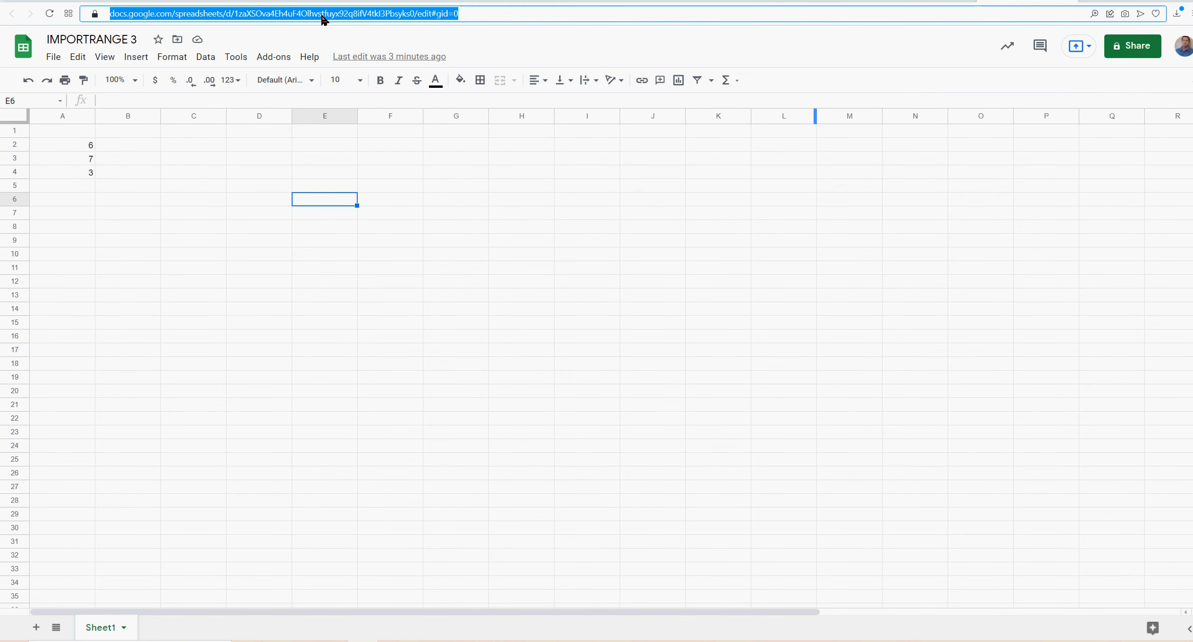
left_click(253, 16)
left_click_drag(233, 14, 415, 14)
right_click(379, 15)
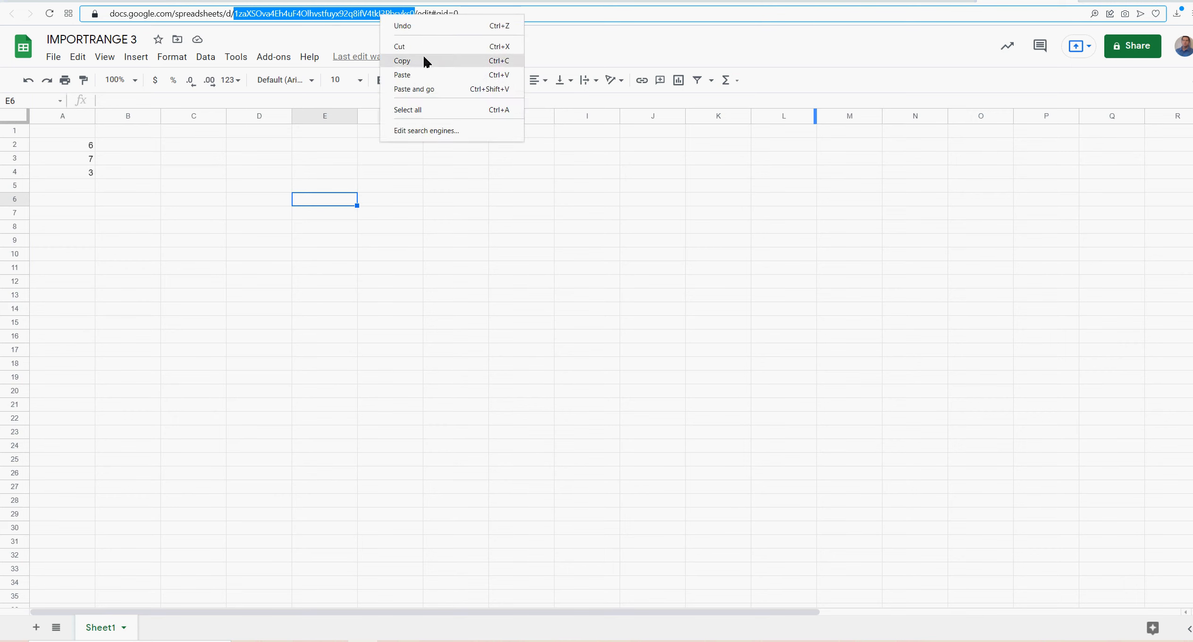
left_click(419, 59)
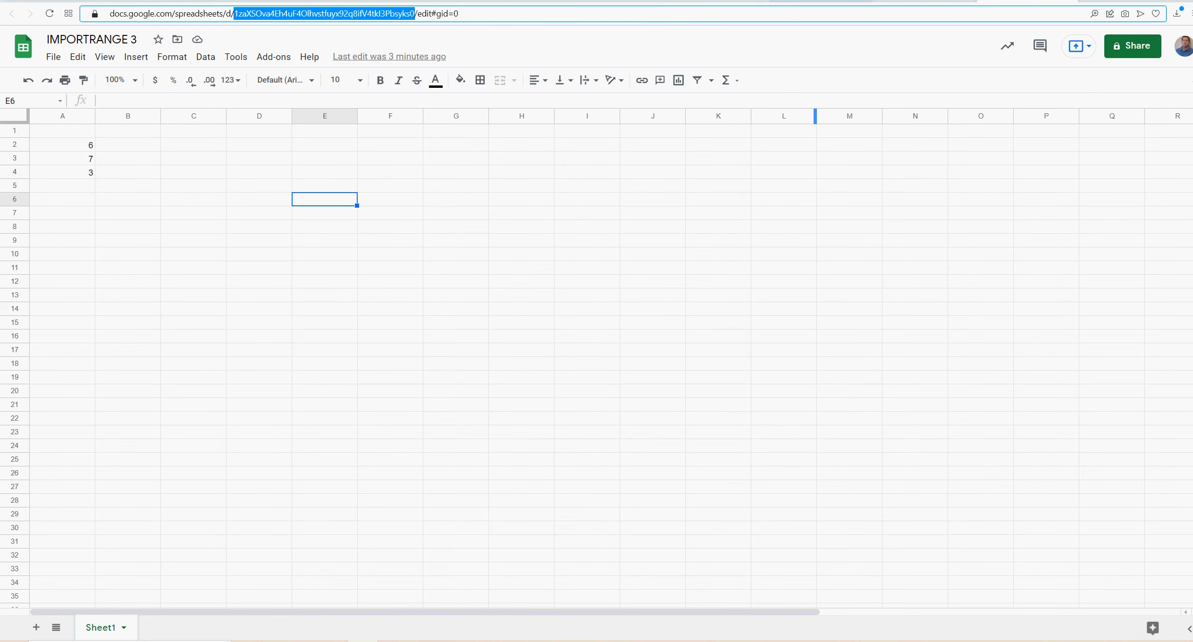
Step: In the IMPORTRANGE spreadsheet, replace the full URL in cell B2's formula with the copied IMPORTRANGE 3 spreadsheet ID
left_click(821, 1)
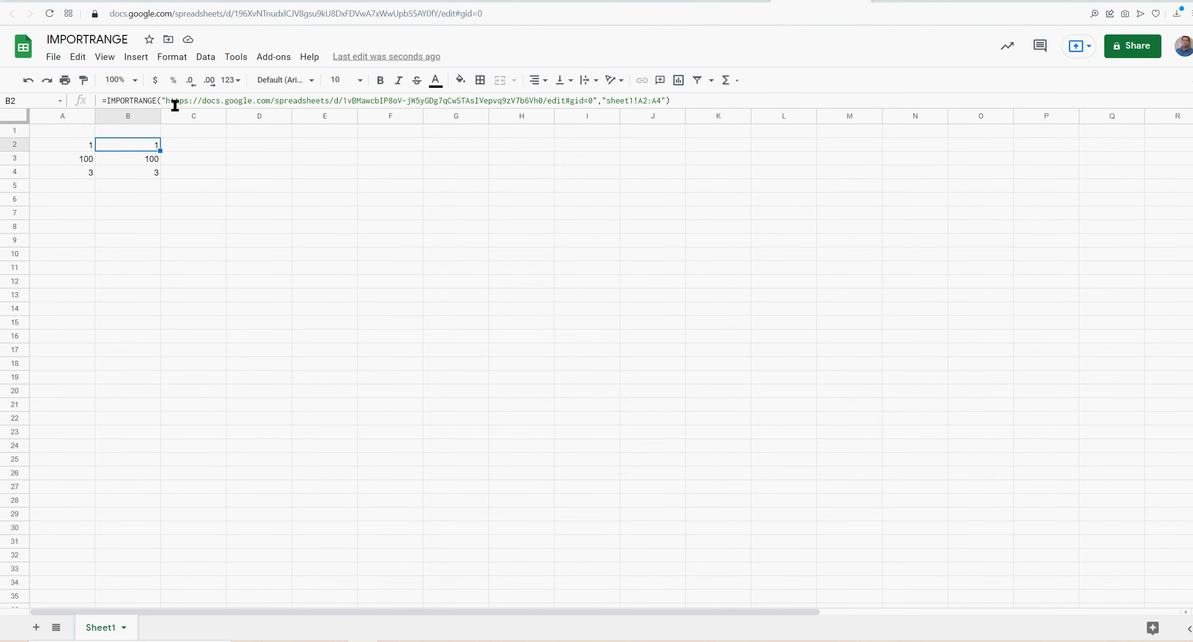
left_click_drag(165, 100, 592, 112)
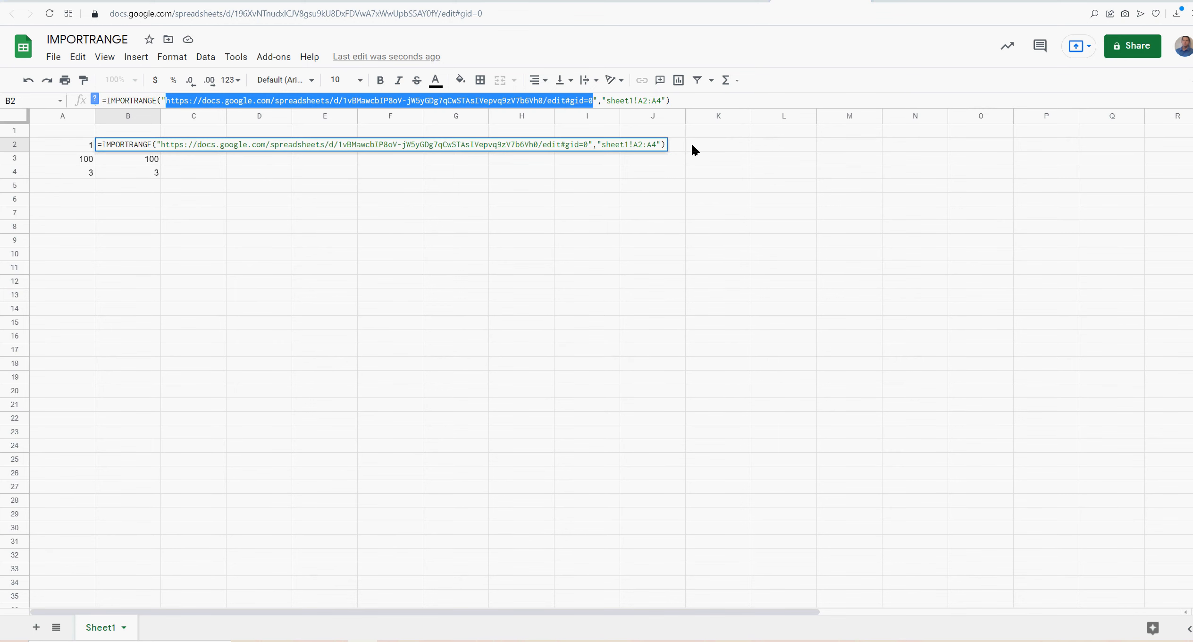
key("ctrl+v")
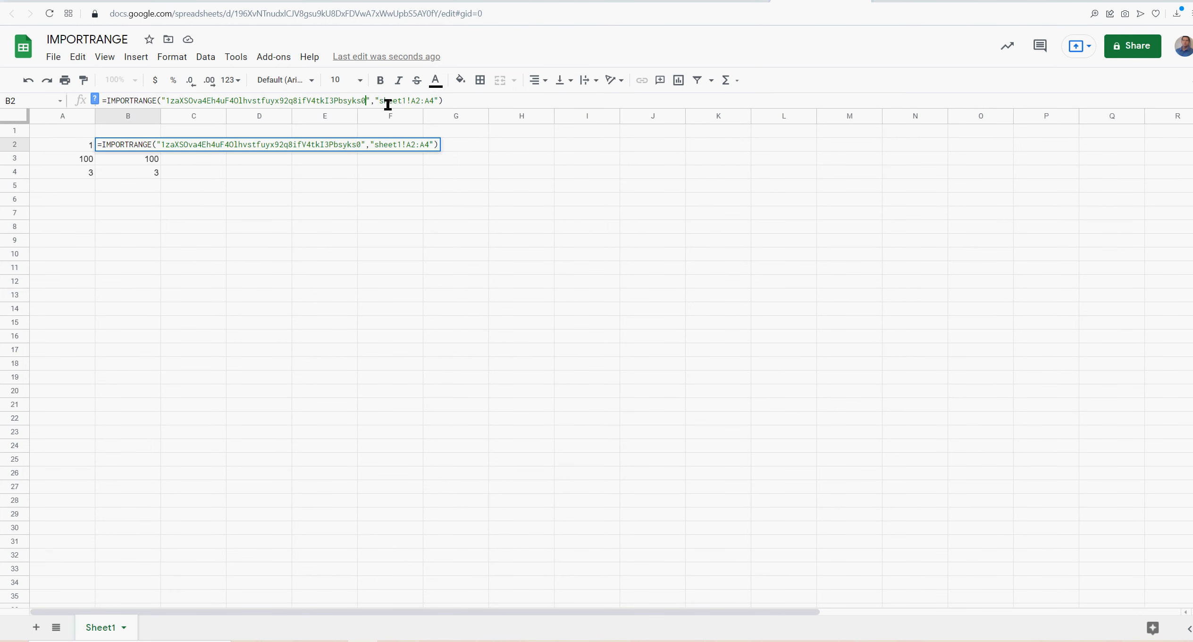
left_click(1039, 1)
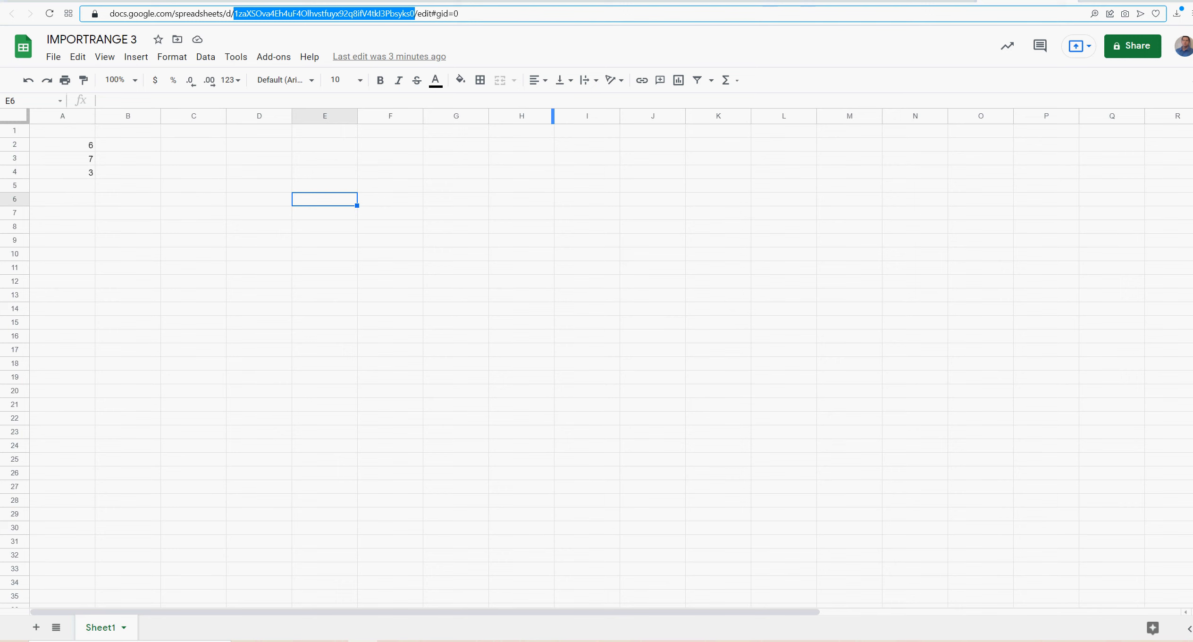
left_click(825, 1)
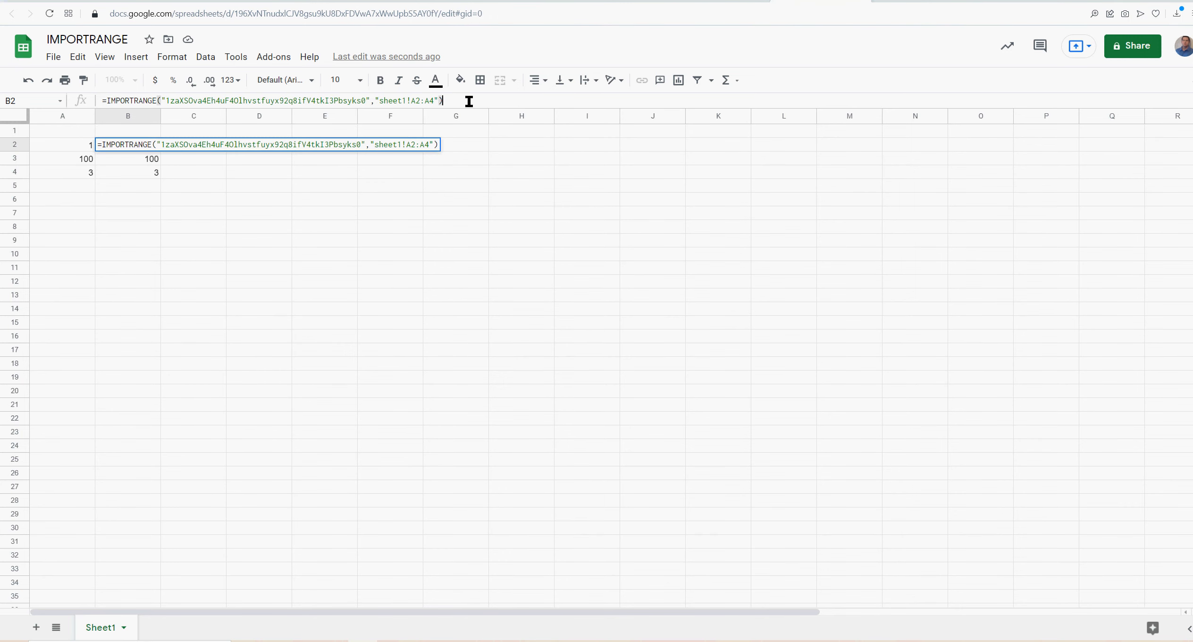
key("Return")
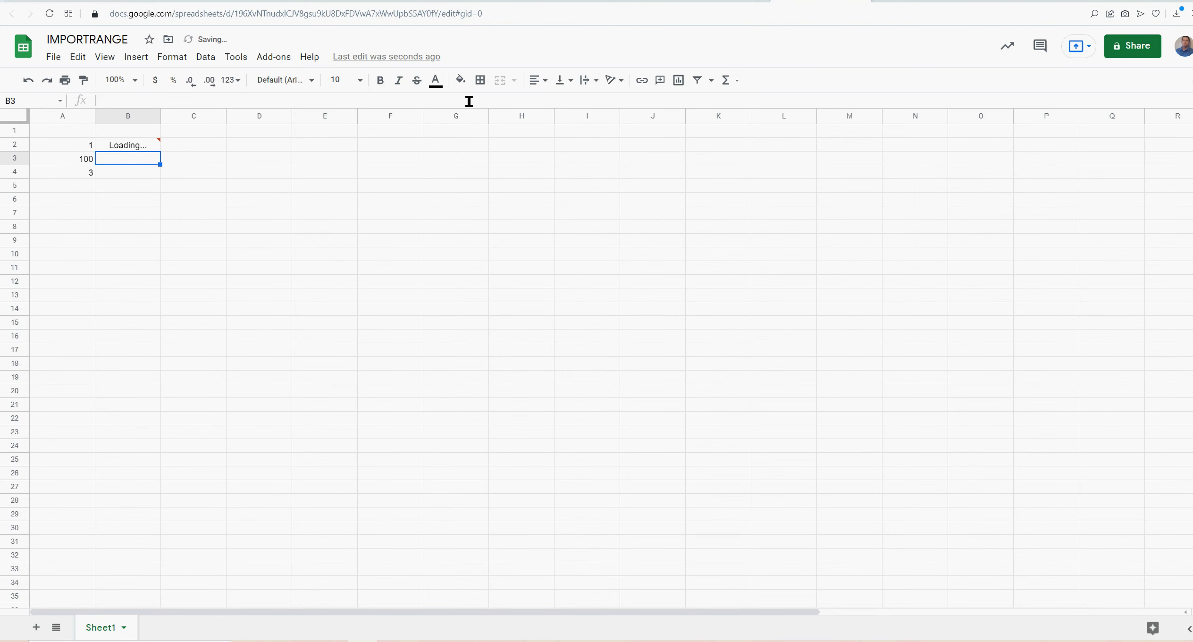
Step: Allow access to the source spreadsheet for cell B2's formula and select the imported cells B2:B4
left_click(130, 147)
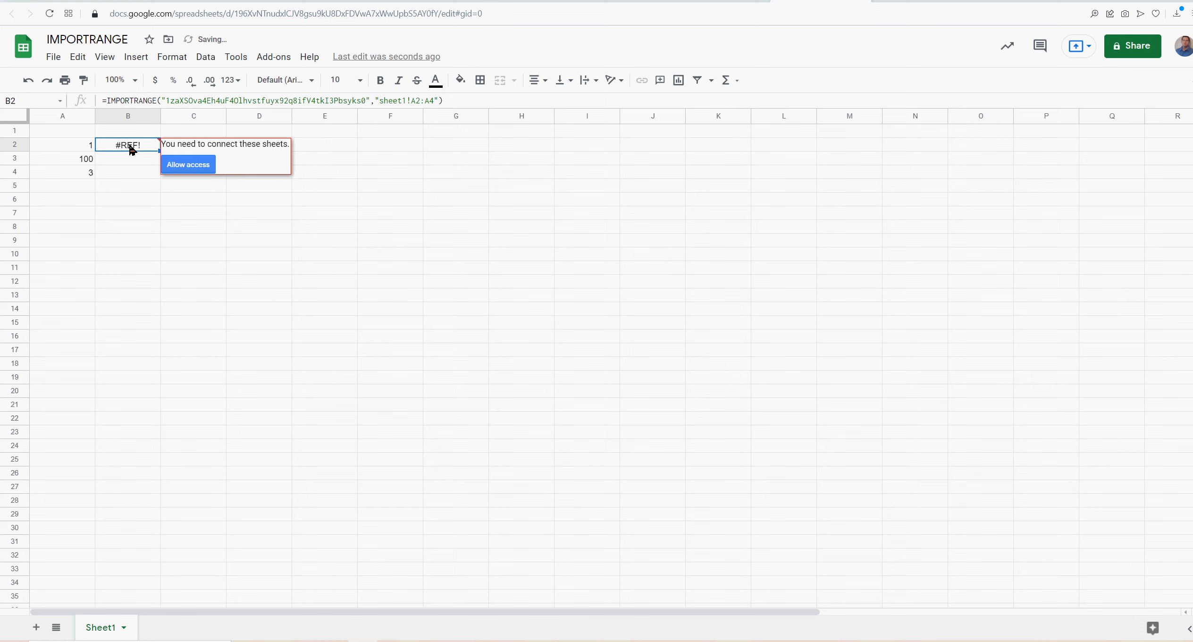
left_click(174, 165)
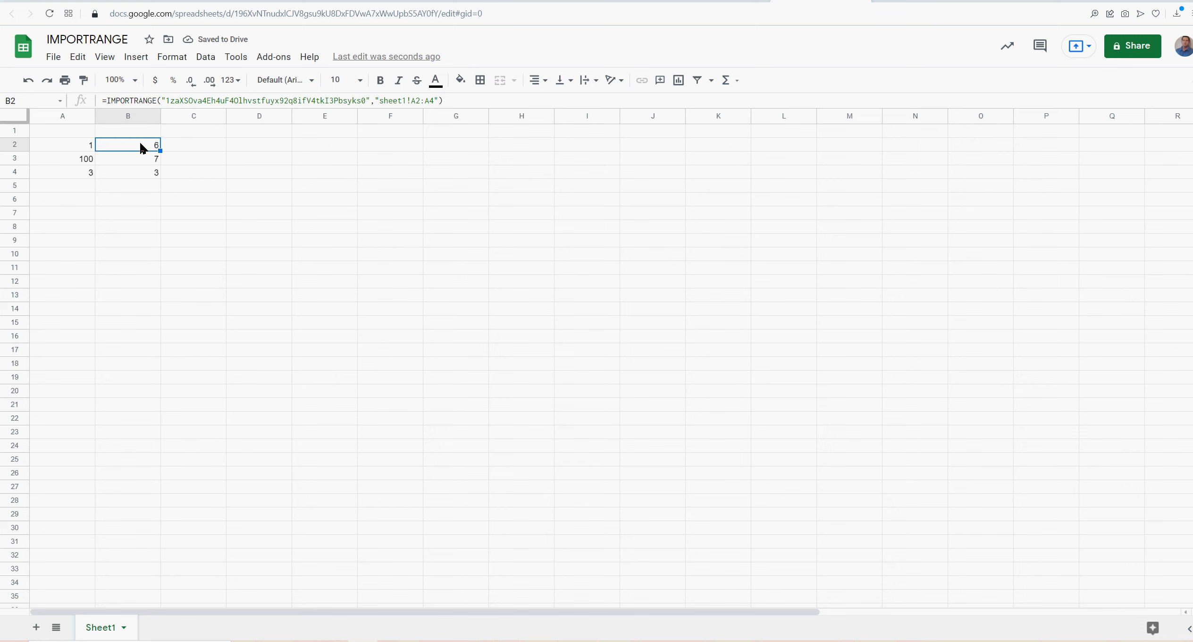
left_click_drag(141, 146, 156, 173)
Step: Enter the column headers "book 1" in cell A1 and "book 2" in cell B1
left_click(75, 136)
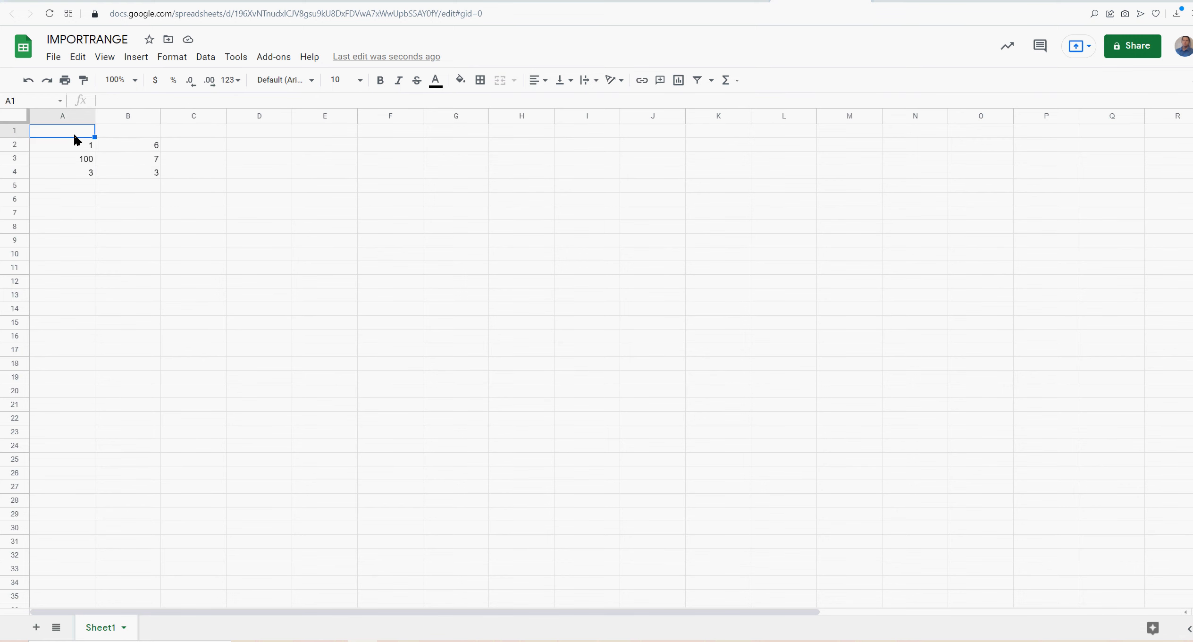
type("book 1")
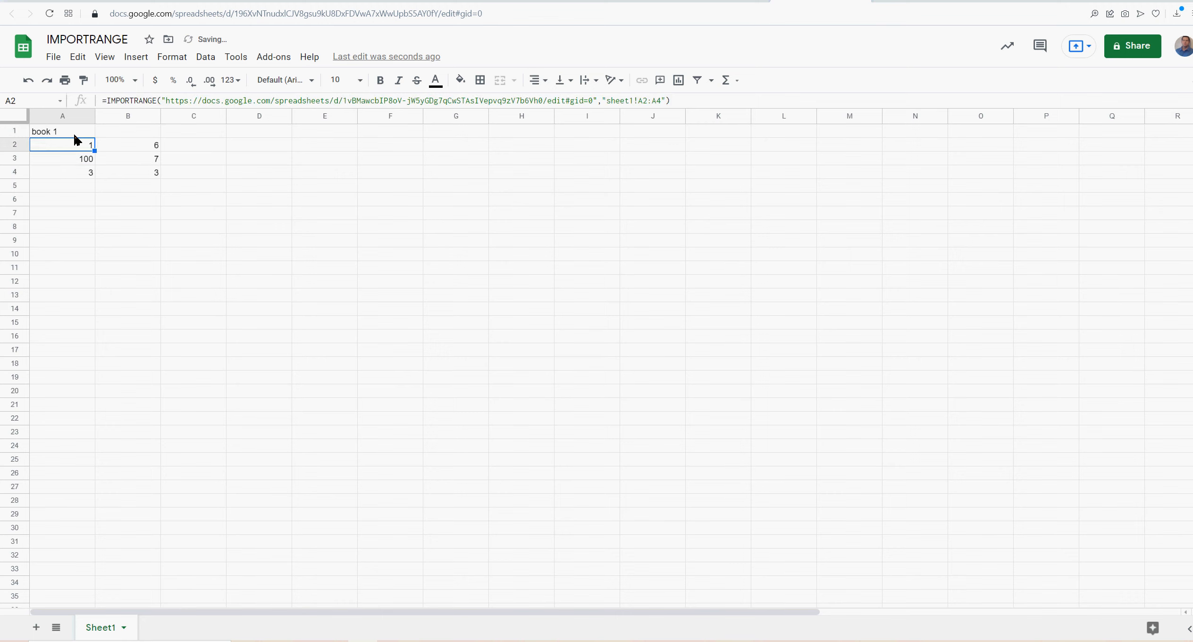
key("Tab")
type("booke")
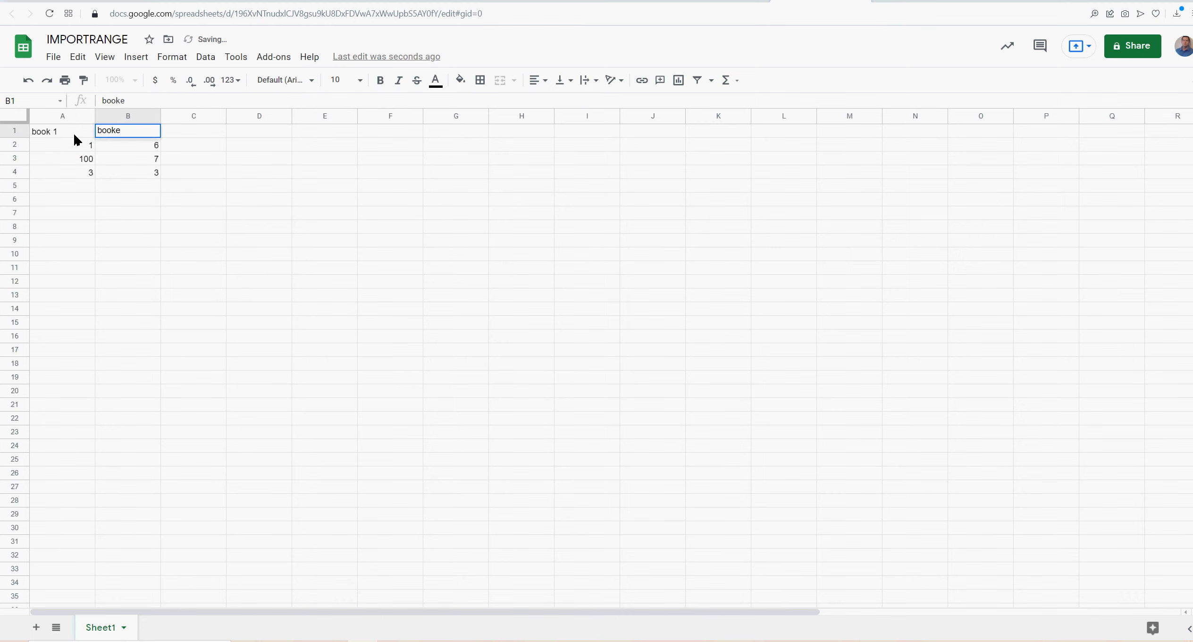
key("BackSpace")
type("2")
key("Return")
Step: Center-align the headers and imported values in cells A1:B4
left_click_drag(74, 134, 108, 174)
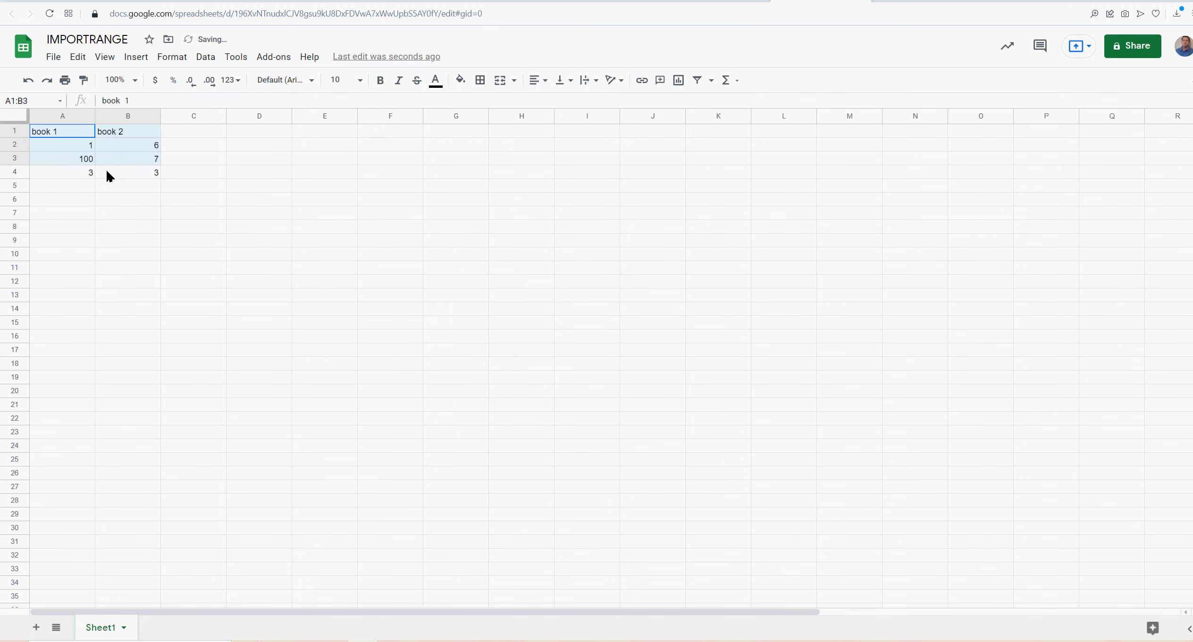
left_click(537, 80)
left_click(555, 103)
left_click(256, 268)
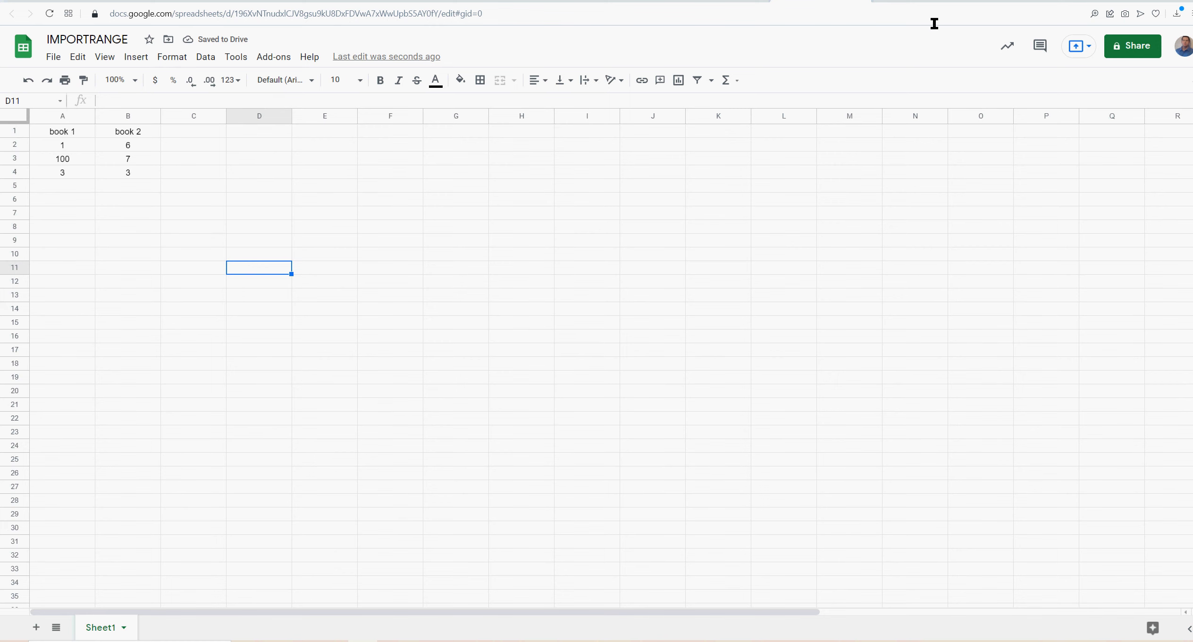
Step: In the IMPORTRANGE 3 spreadsheet, enter three first names in cells B2:B4 beside the numbers
left_click(124, 148)
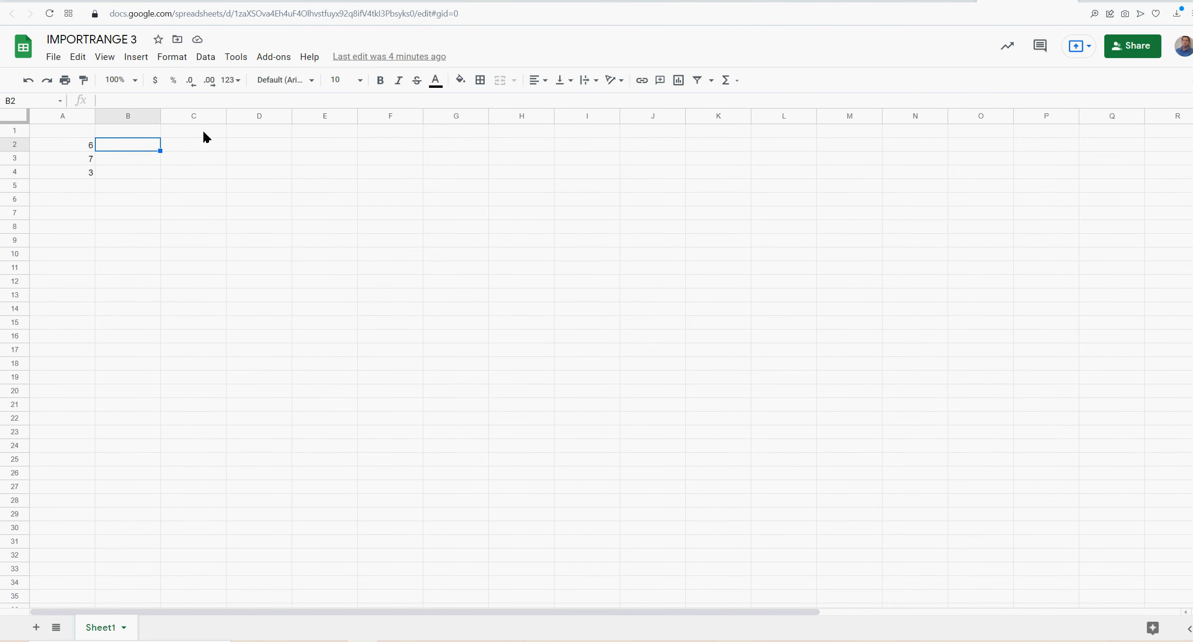
type("ted")
key("Return")
type("j")
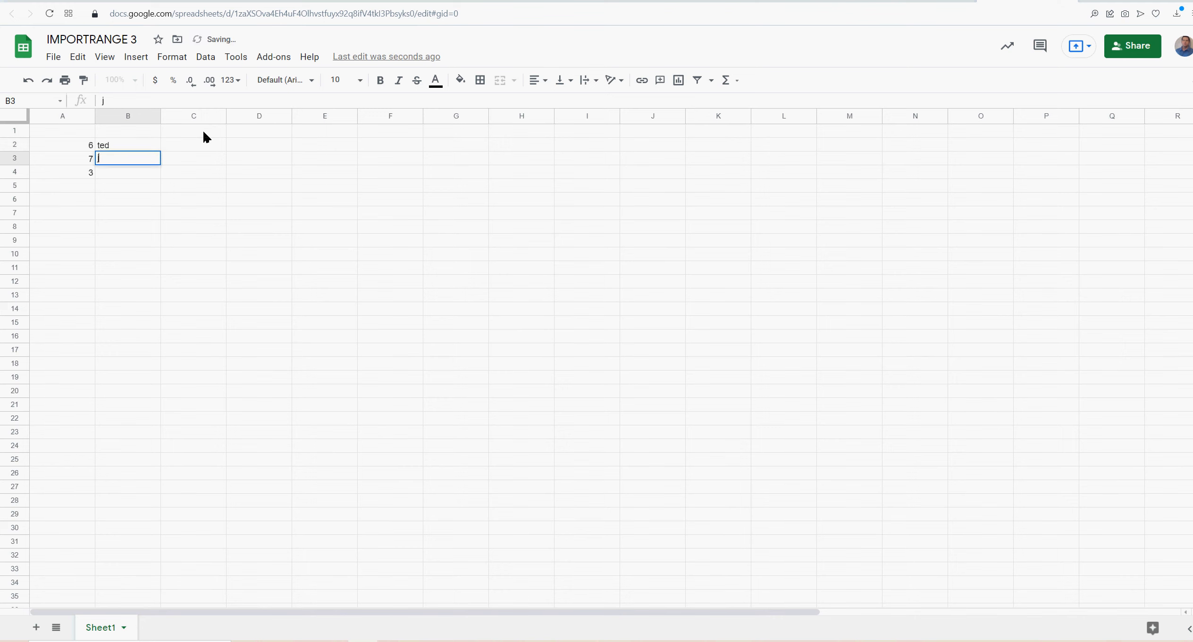
type("im")
key("Return")
type("jerry")
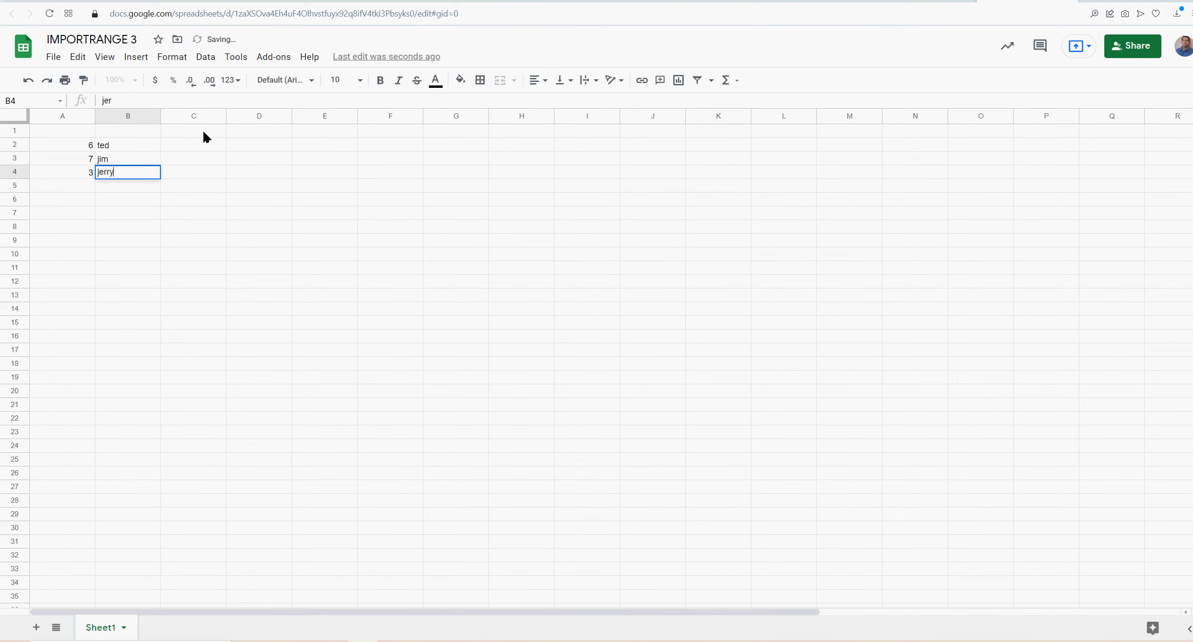
key("Return")
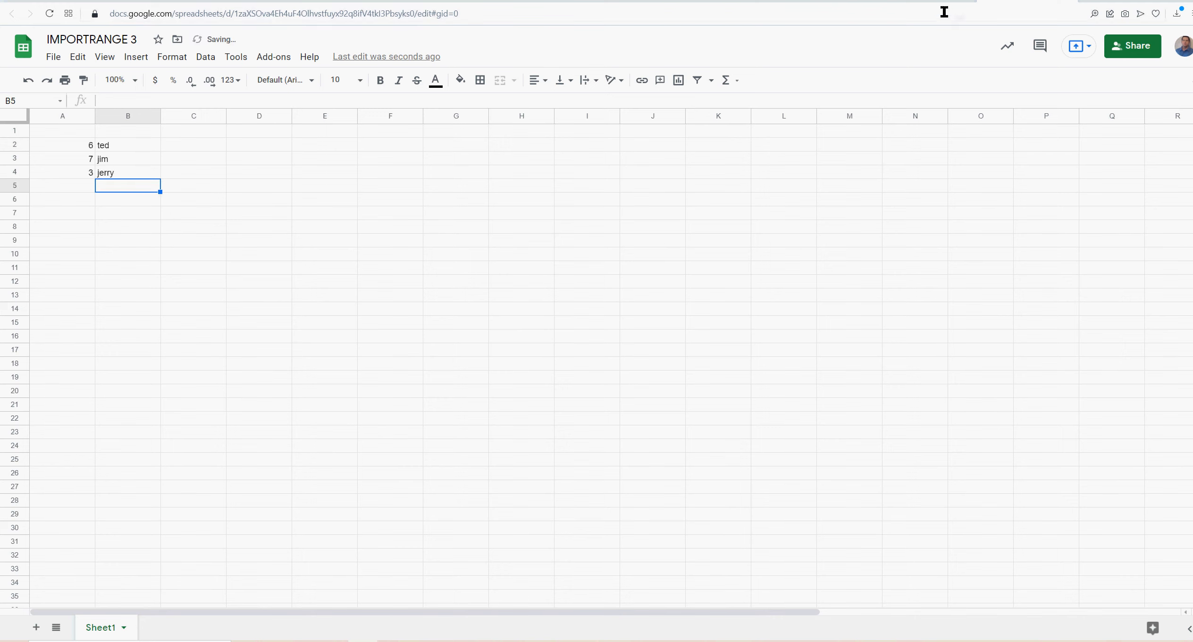
Step: In the IMPORTRANGE spreadsheet, change the range argument in cell B2's formula to sheet1!A2:b4 and select the imported cells
left_click(821, 1)
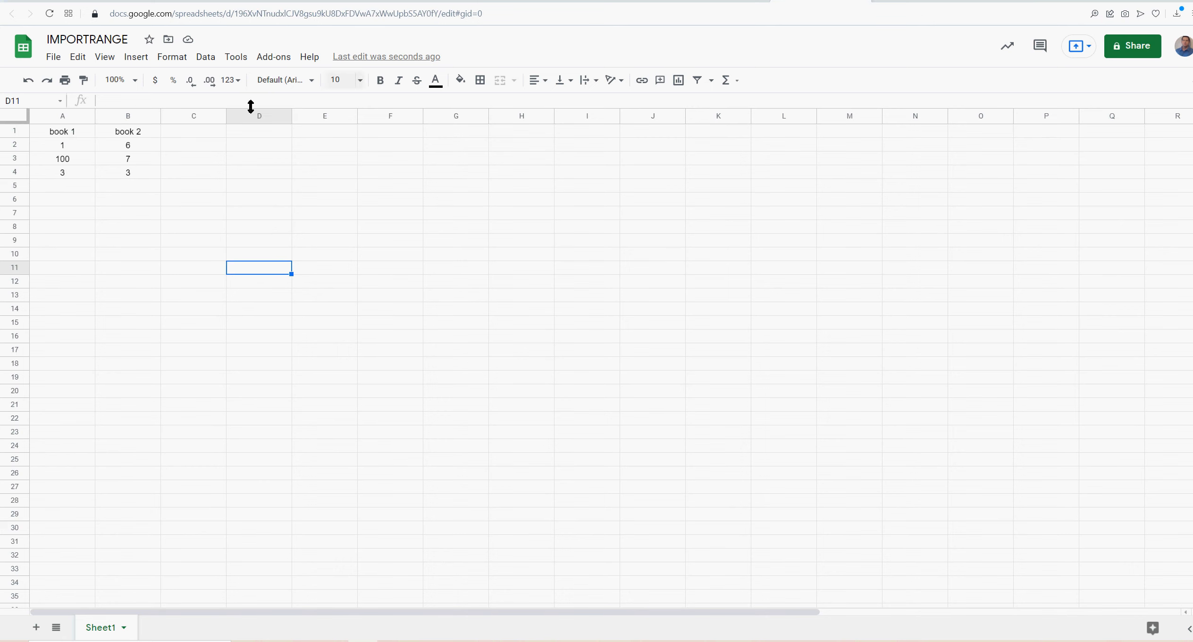
left_click(146, 133)
left_click(126, 145)
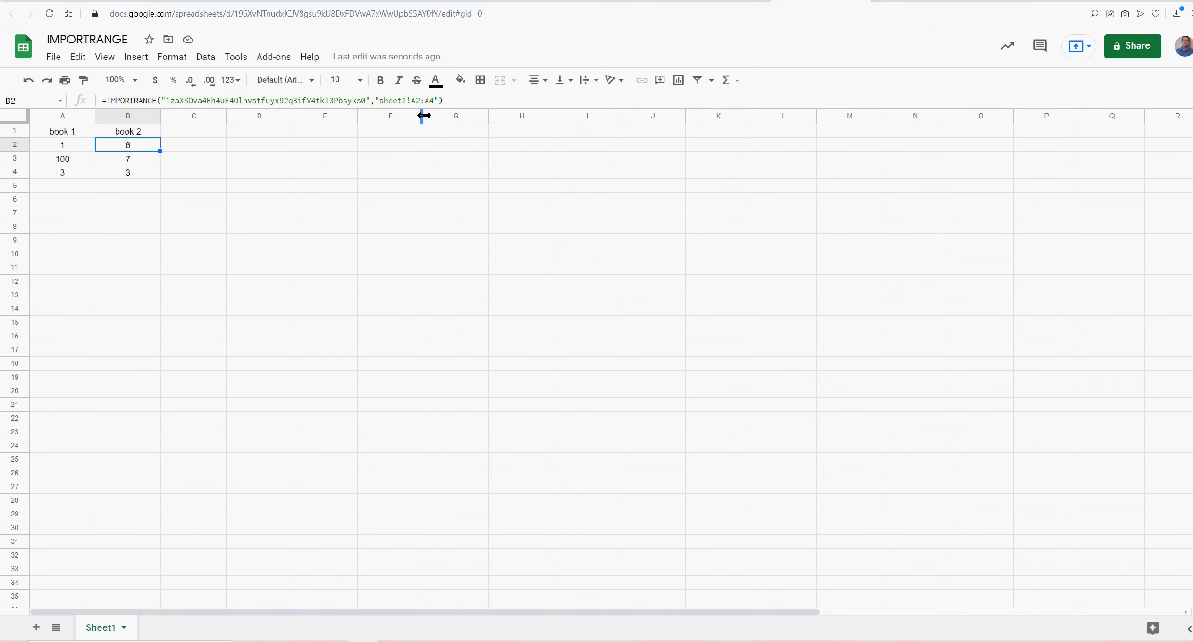
left_click(427, 101)
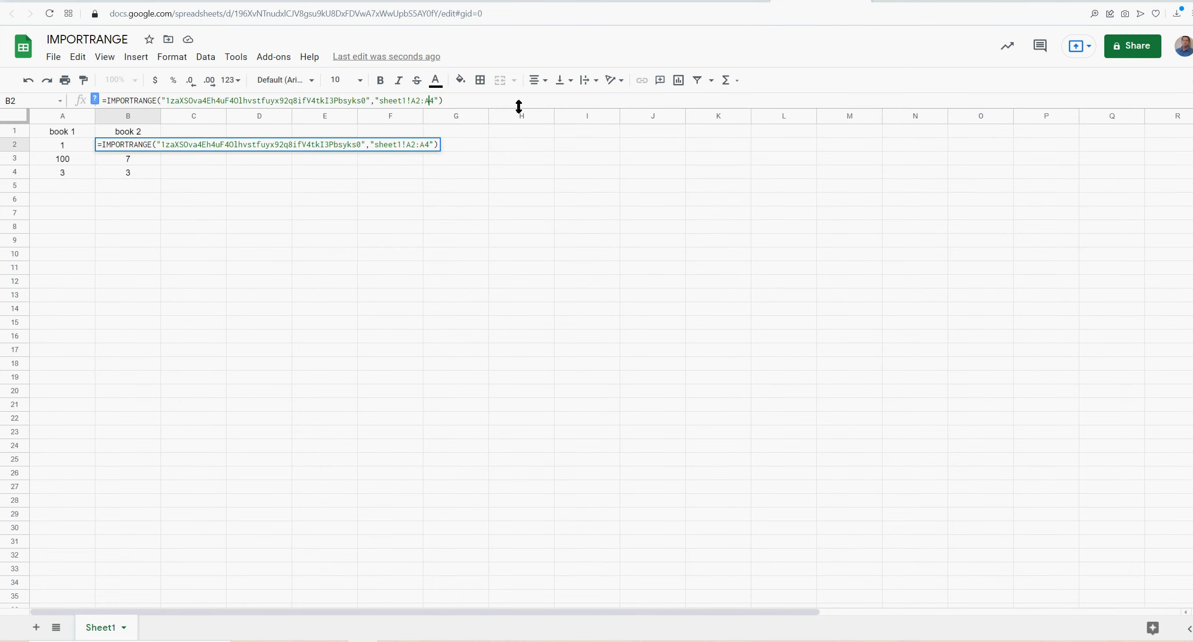
key("BackSpace")
type("B")
key("Return")
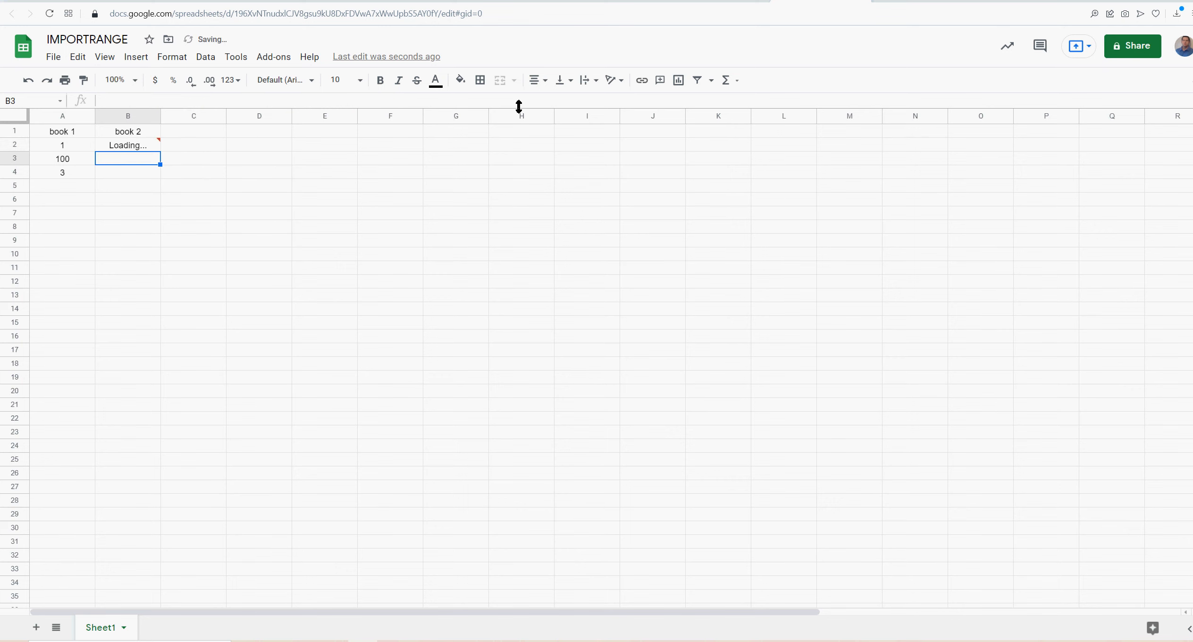
left_click(141, 148)
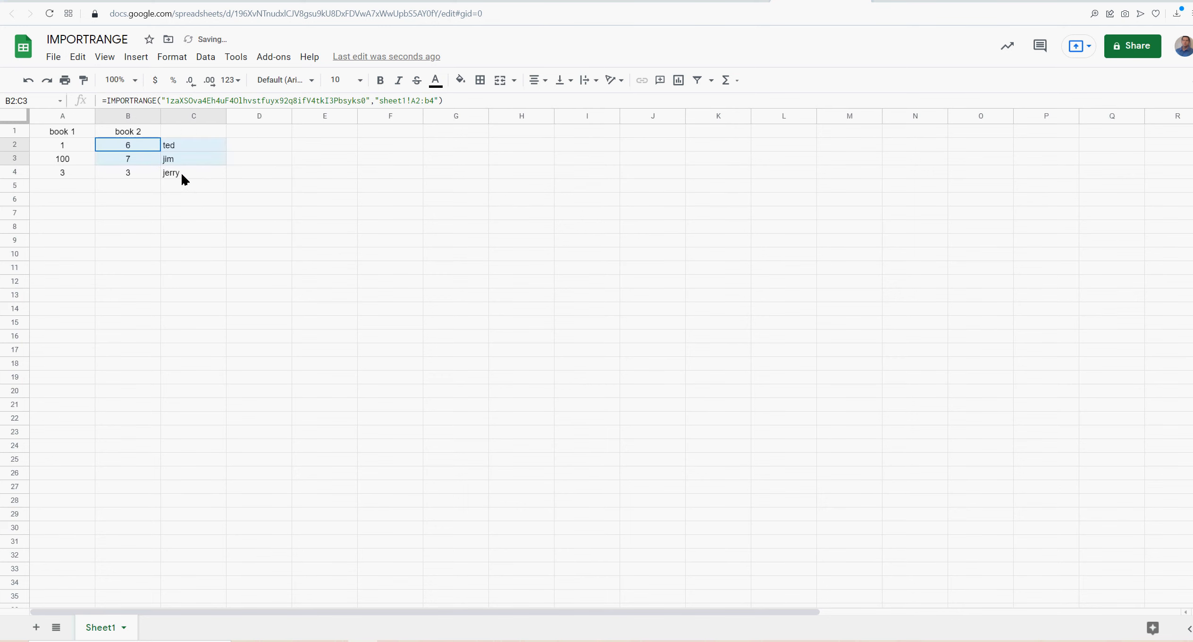
left_click_drag(135, 153, 179, 181)
Step: Wrap cell B2's IMPORTRANGE formula in a SORT function with 1 as the sort column, and inspect the cell
left_click(139, 147)
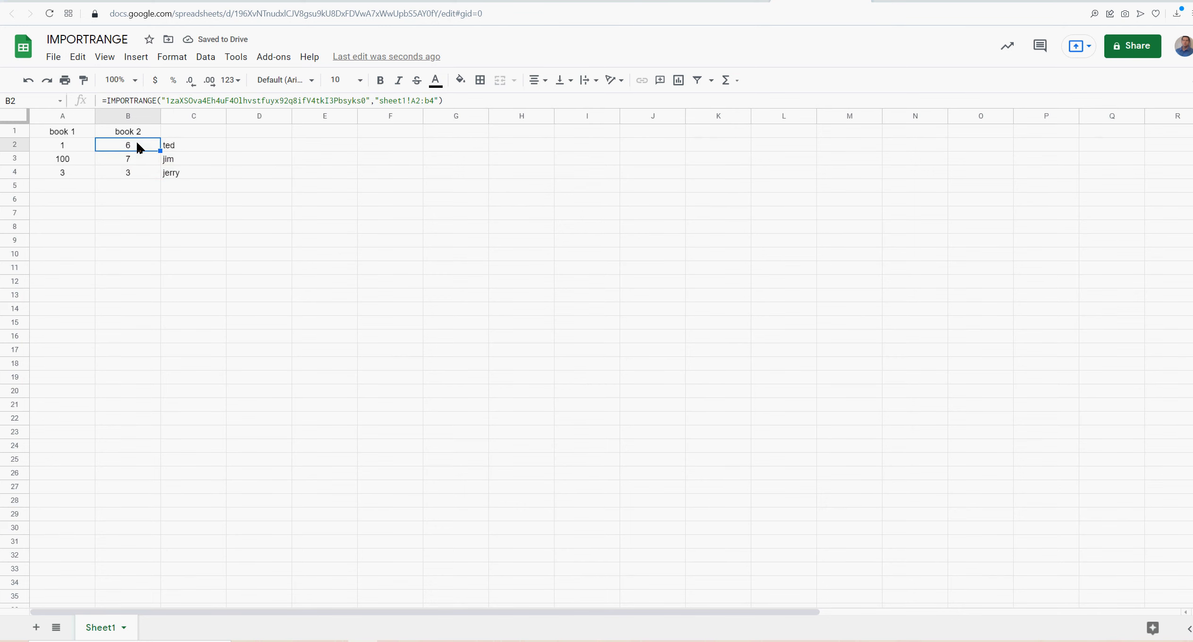
left_click(108, 100)
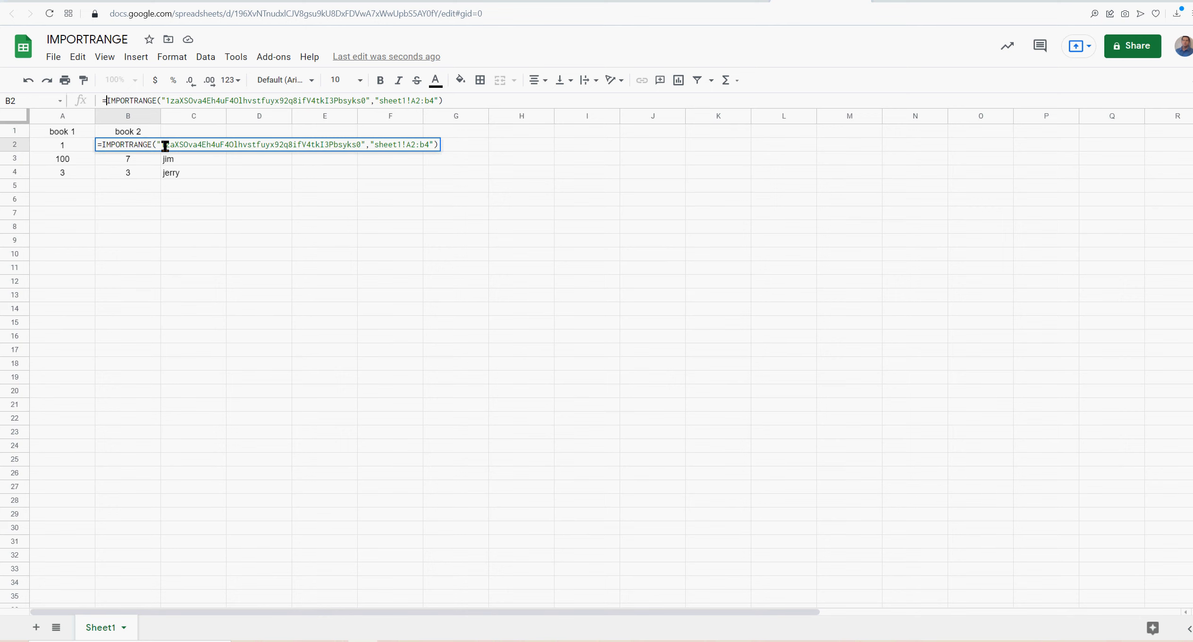
type("sort(")
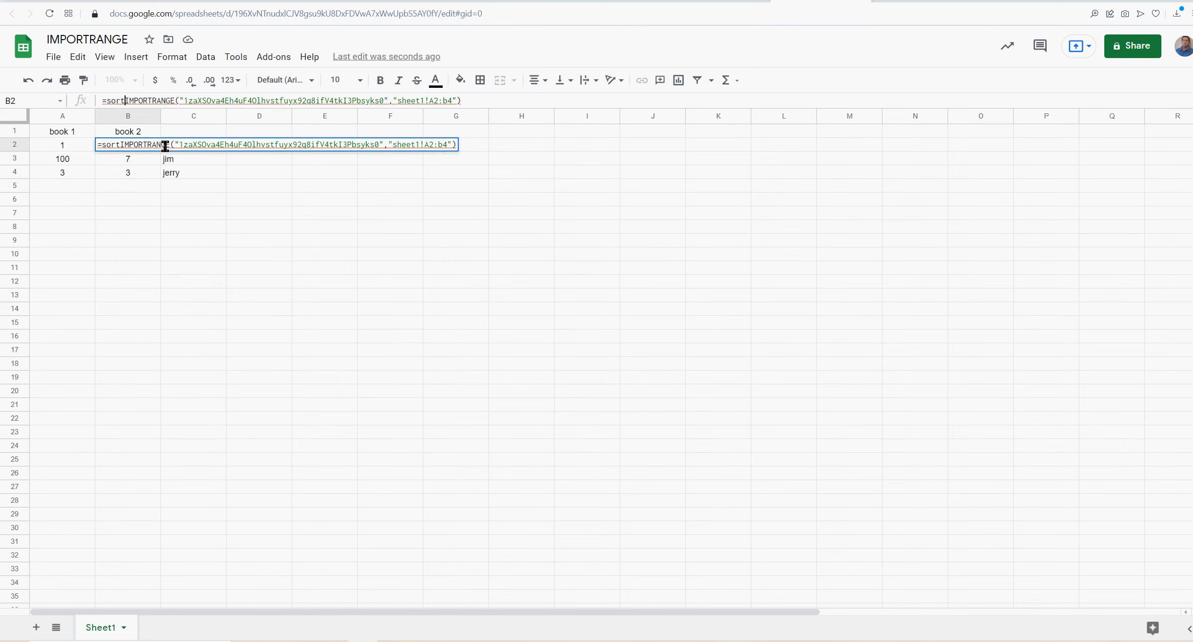
left_click(514, 101)
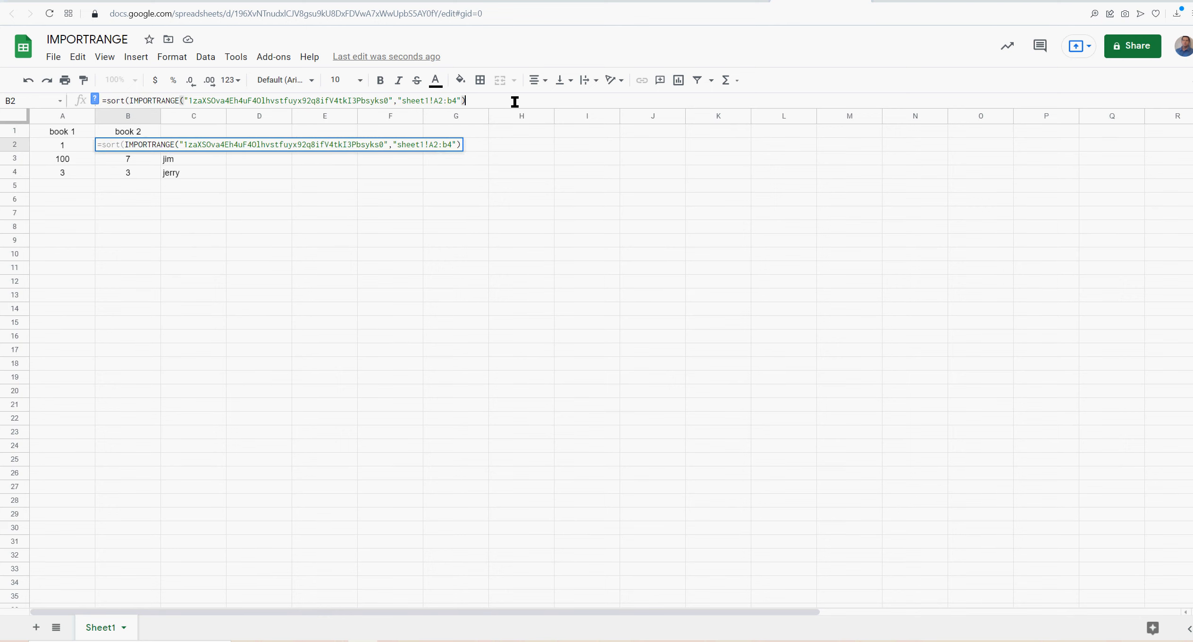
type(",")
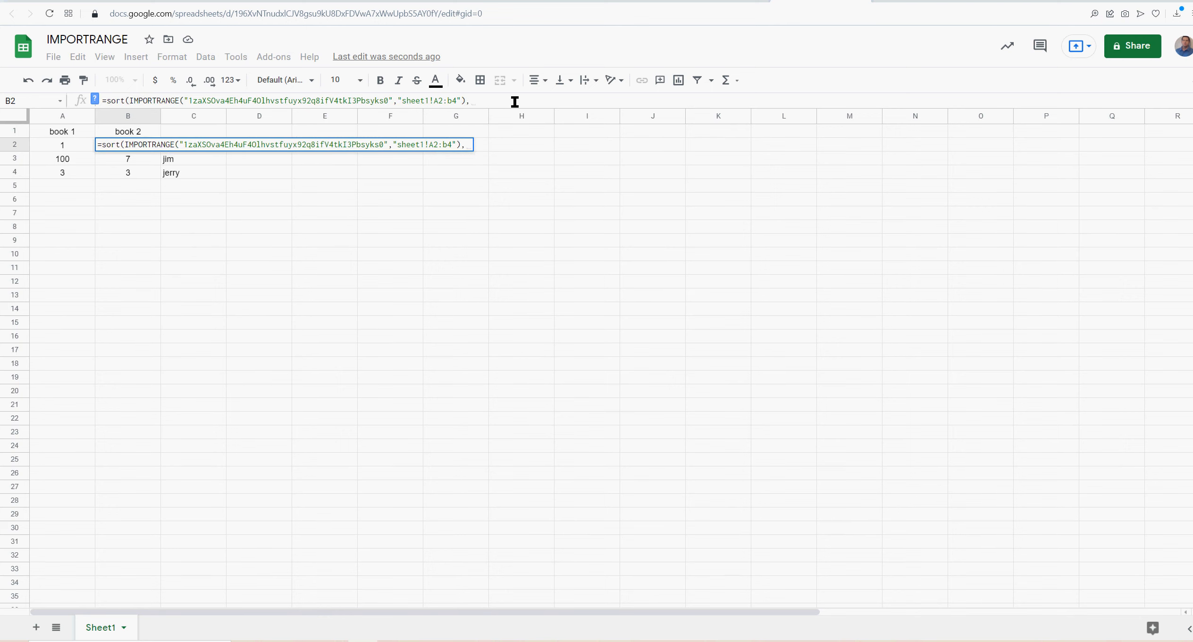
type("1")
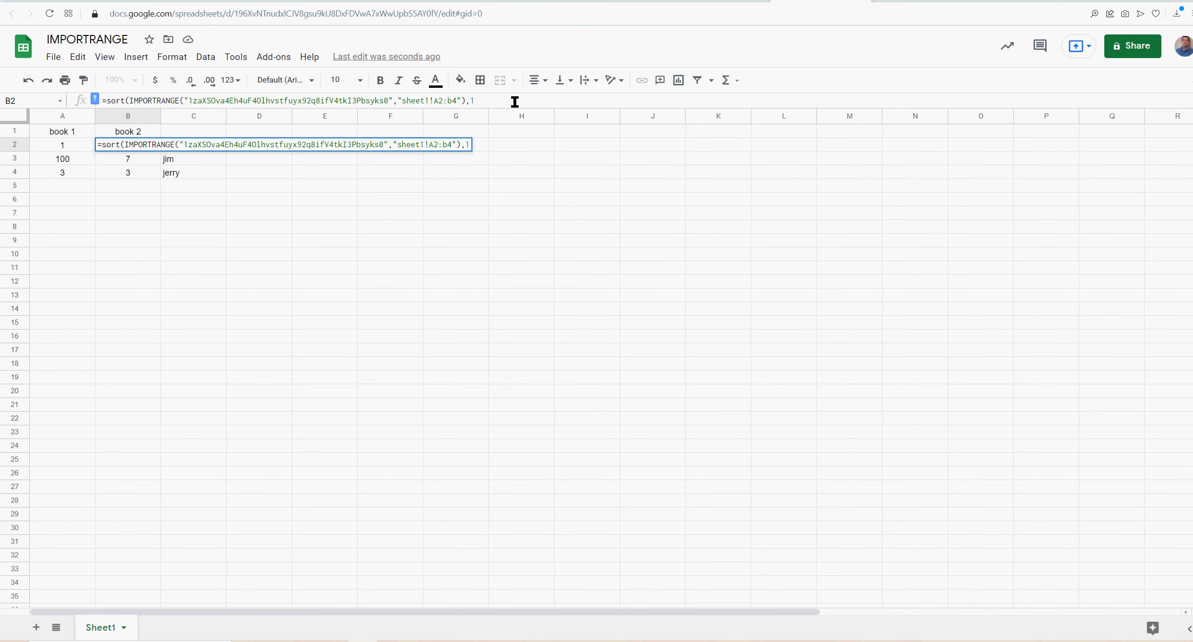
key("Return")
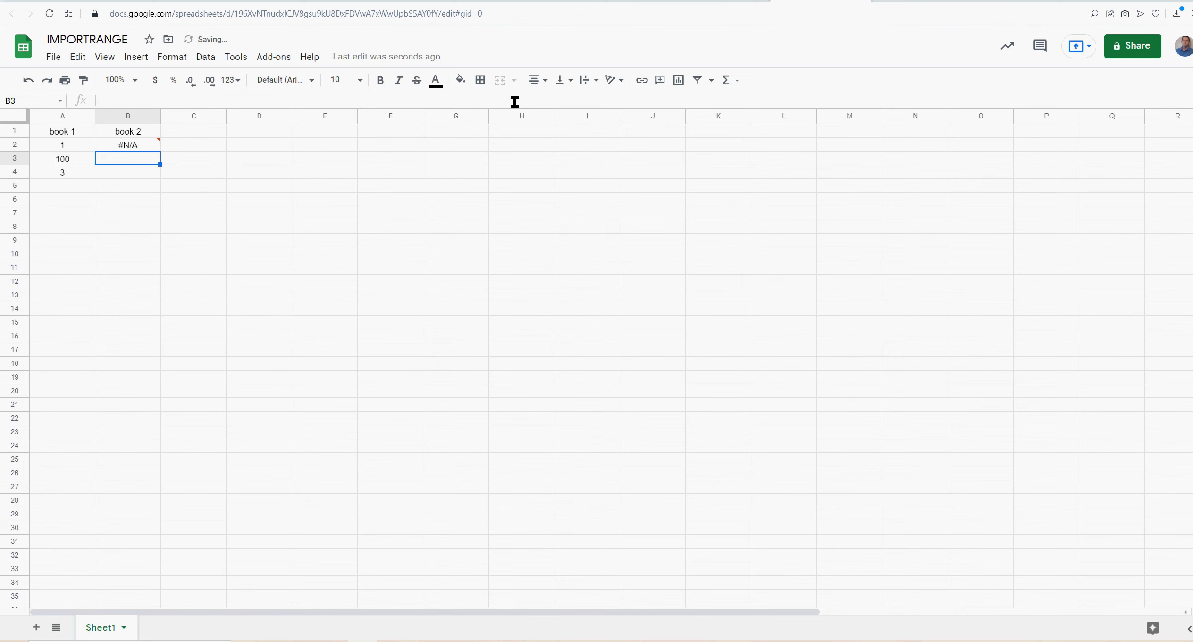
mouse_move(141, 147)
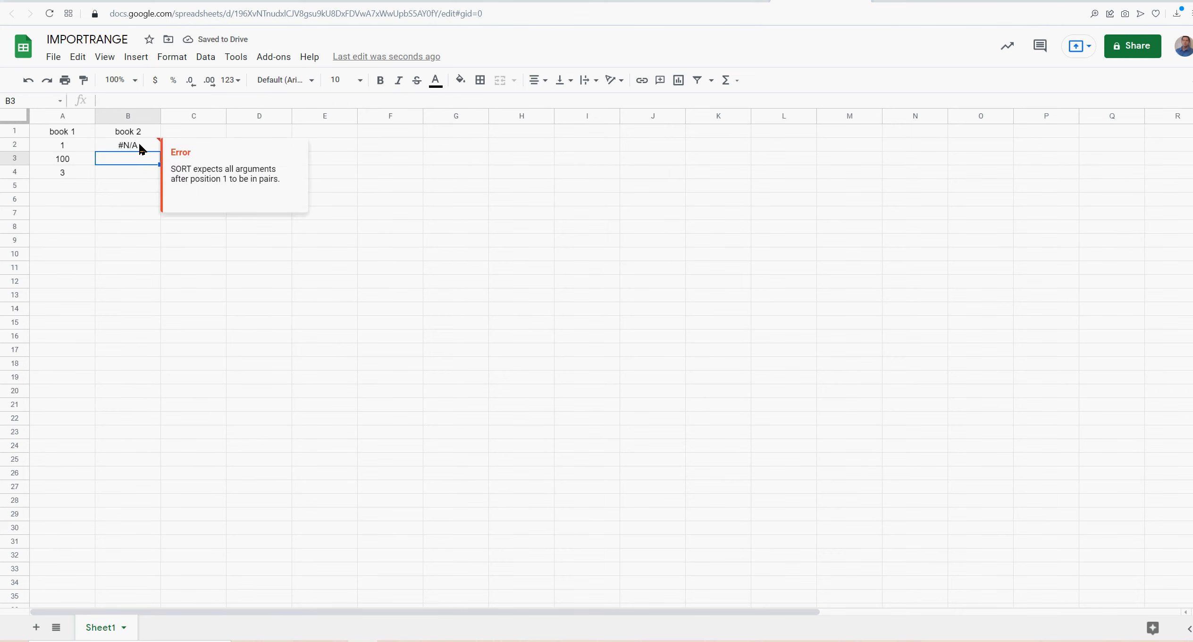
left_click(140, 147)
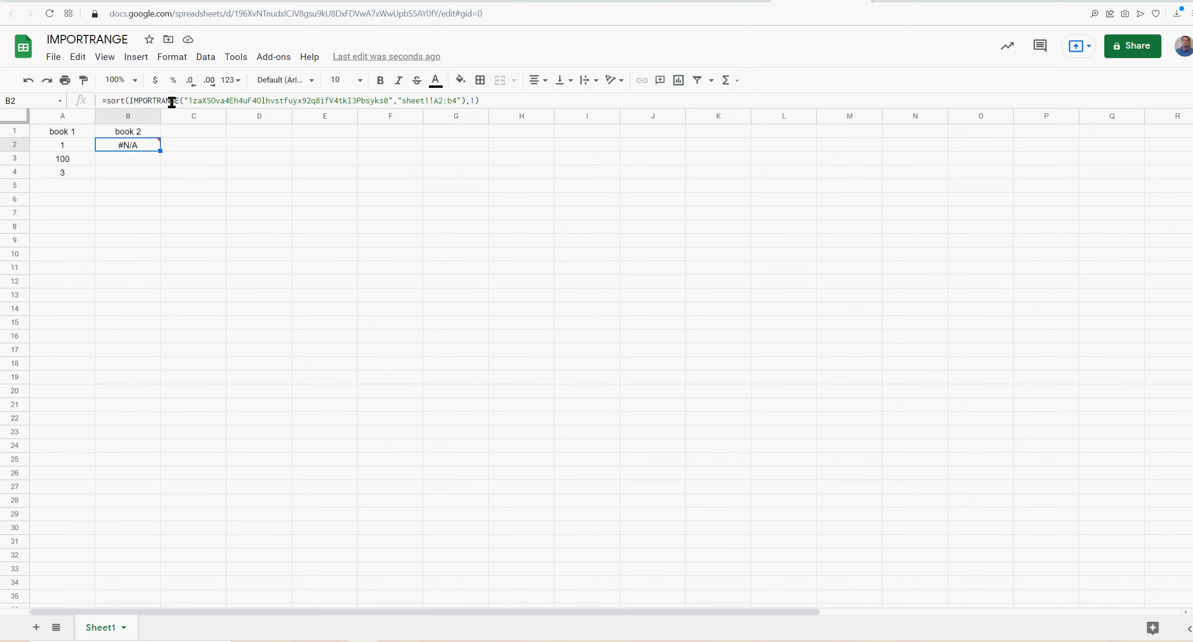
Step: Complete the SORT formula in cell B2 with sort column 1 and the is_ascending argument true
left_click(503, 101)
left_click(120, 104)
left_click(104, 100)
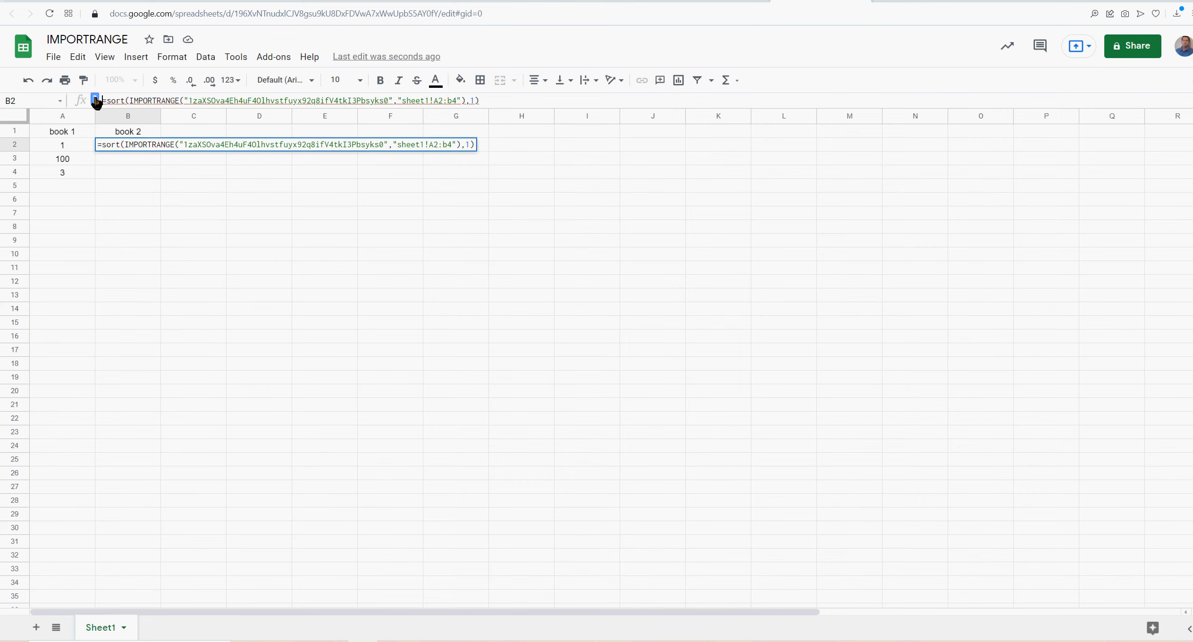
left_click(95, 100)
left_click(502, 101)
key("BackSpace")
key("BackSpace")
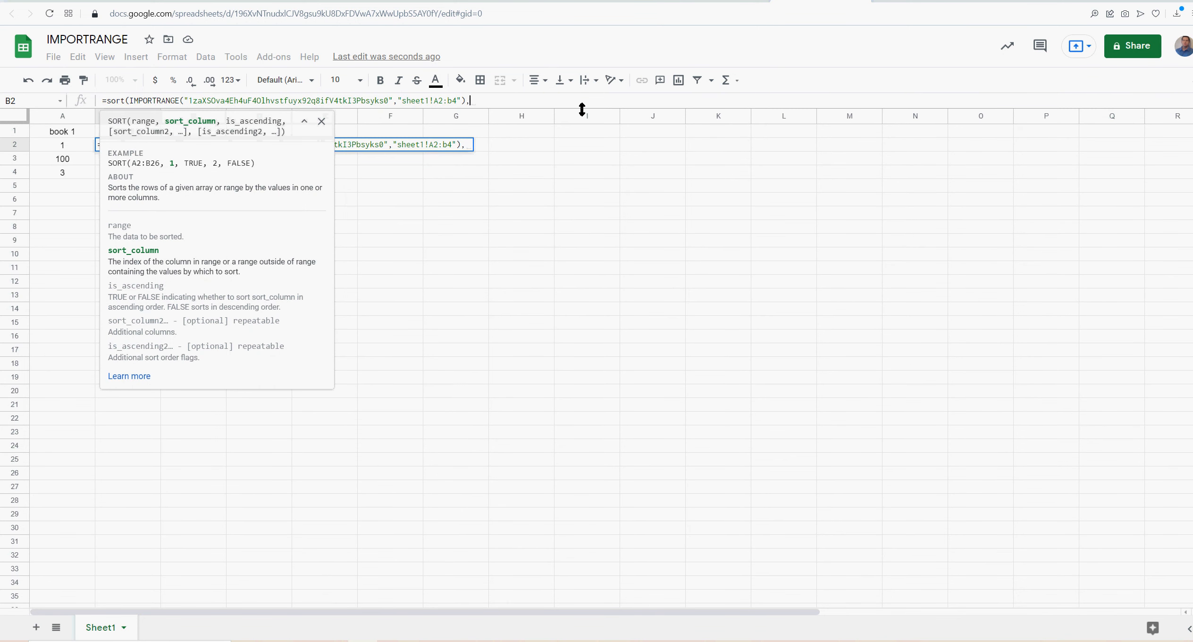
type("1,")
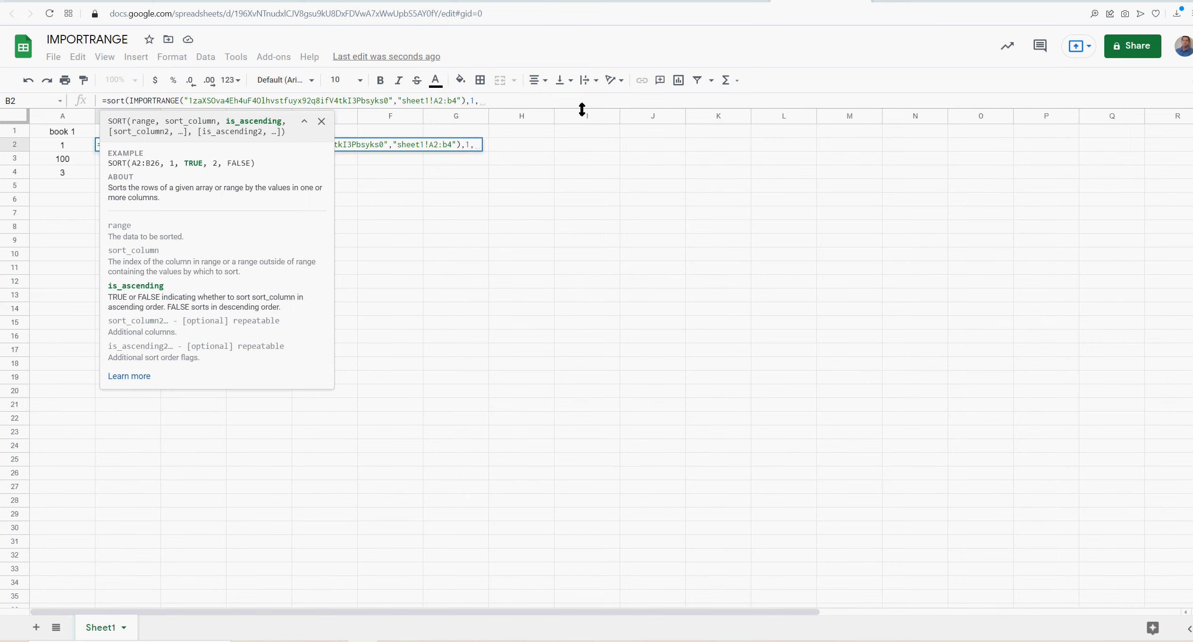
type("true")
key("Return")
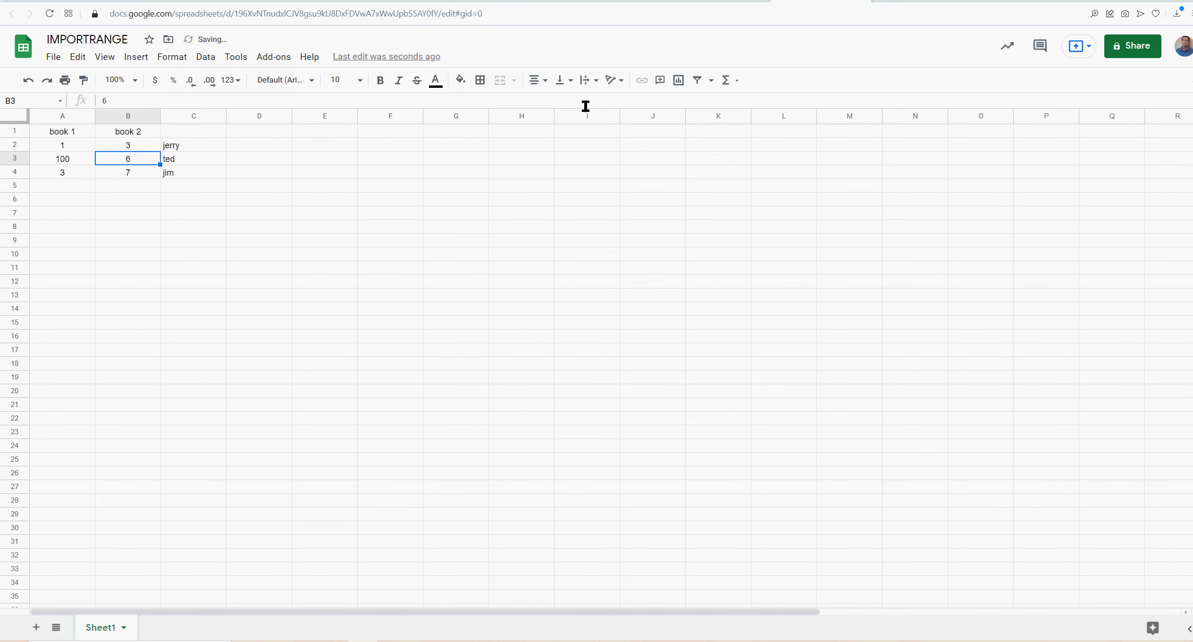
left_click(139, 147)
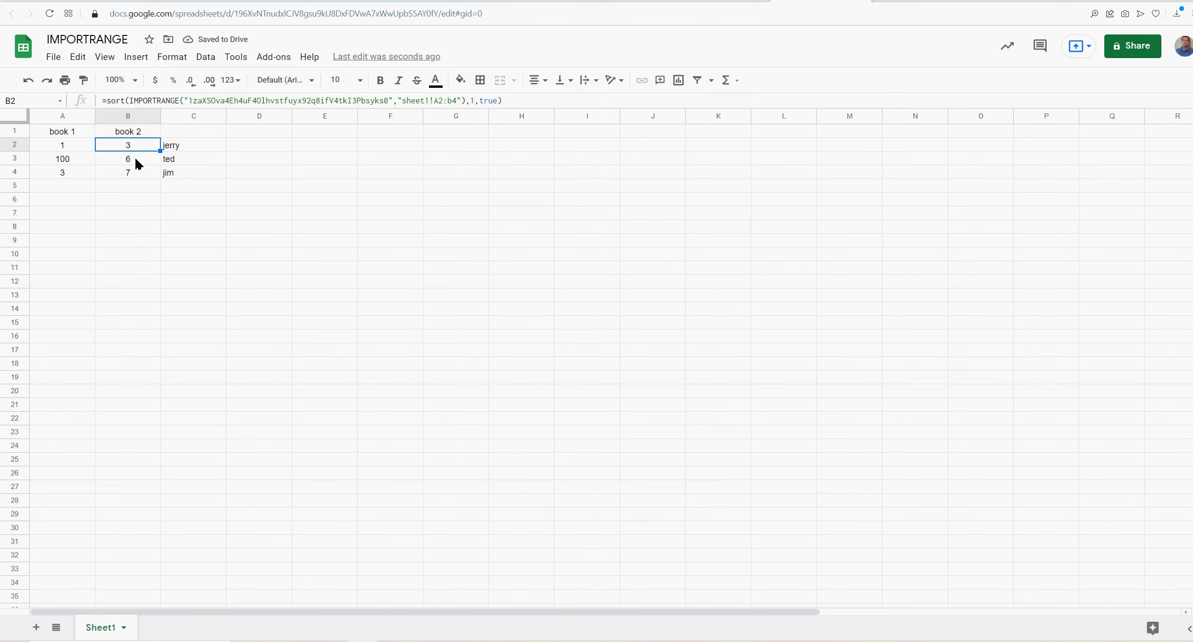
Step: Set the is_ascending argument of cell B2's SORT formula to false and inspect cells B2:B4
double_click(489, 100)
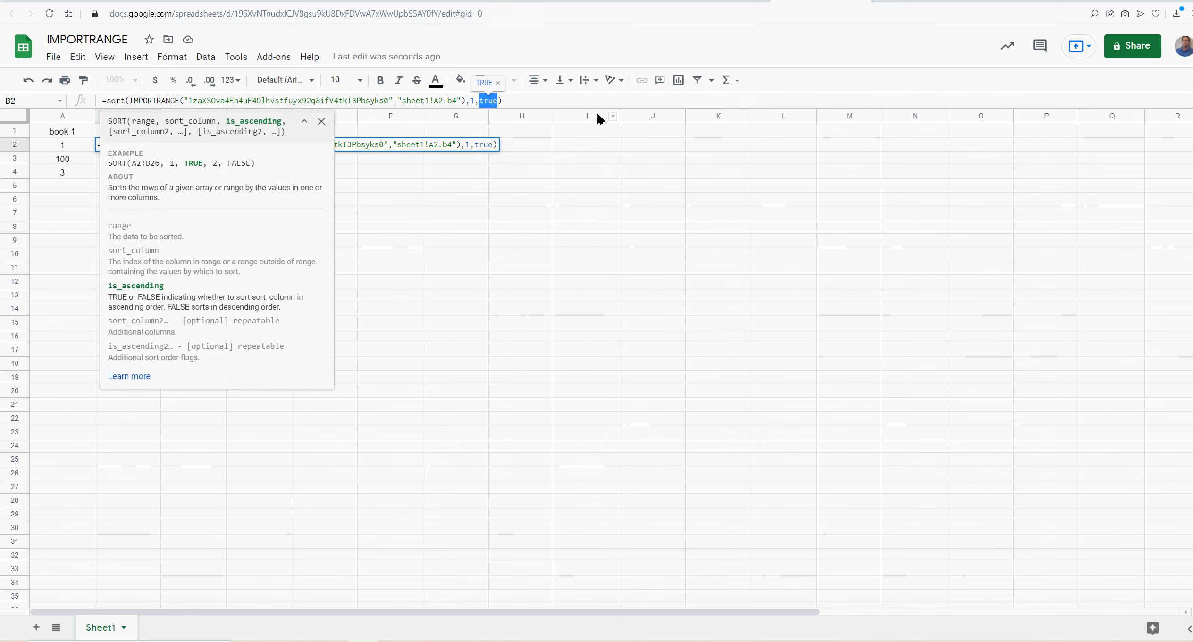
type("false")
key("Return")
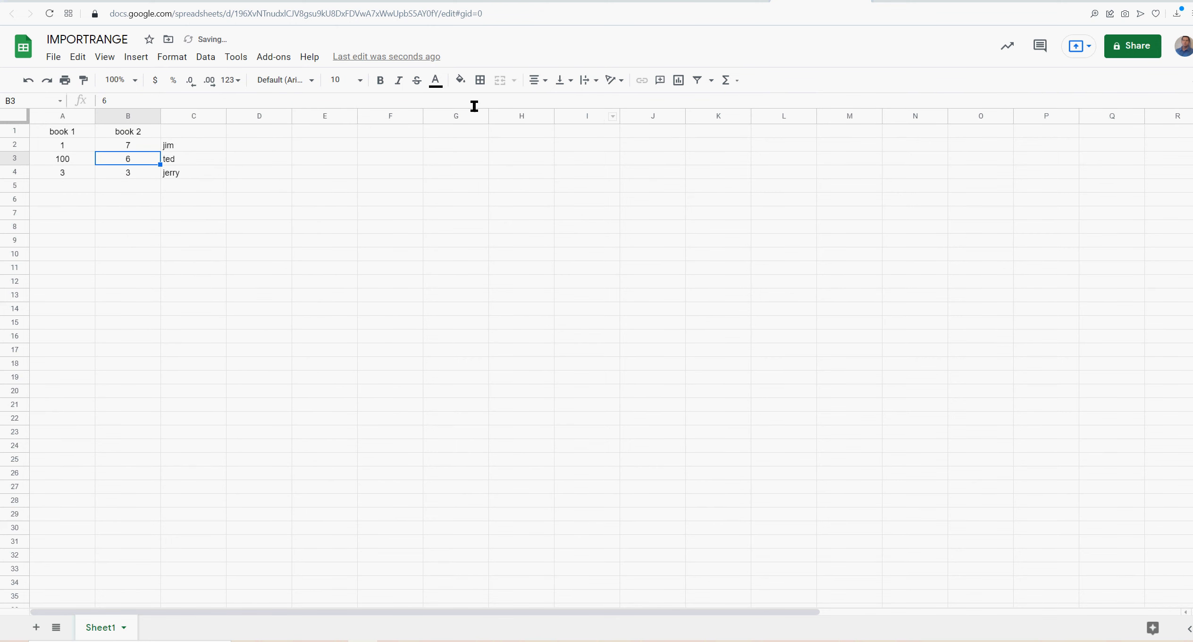
left_click(137, 147)
left_click(134, 163)
left_click(135, 174)
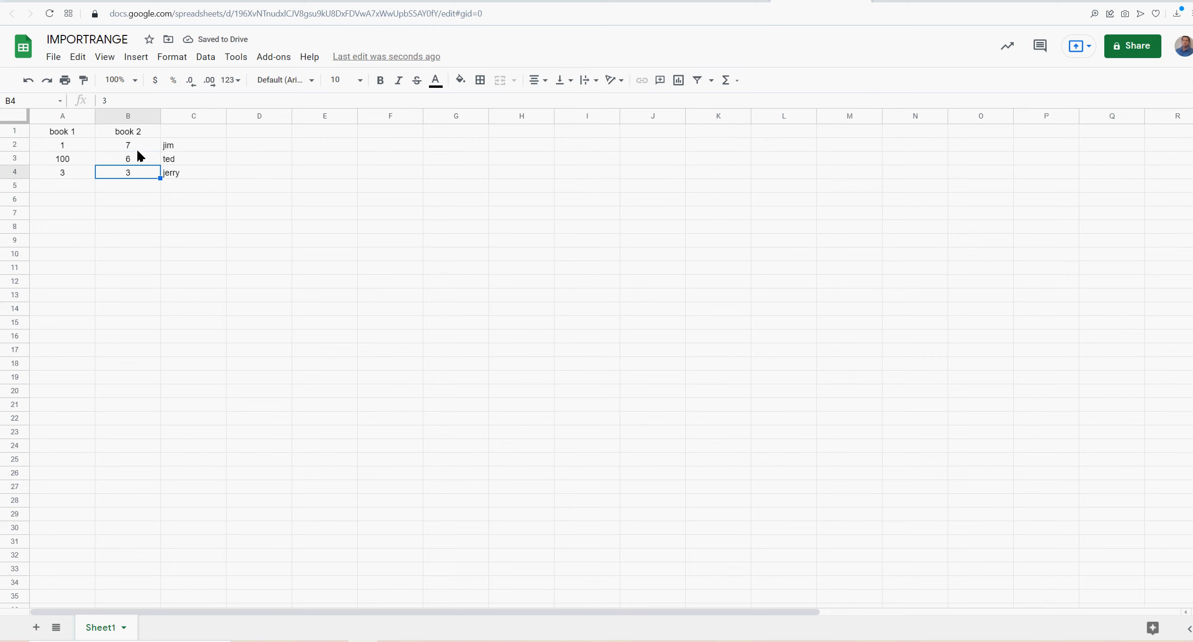
left_click(140, 148)
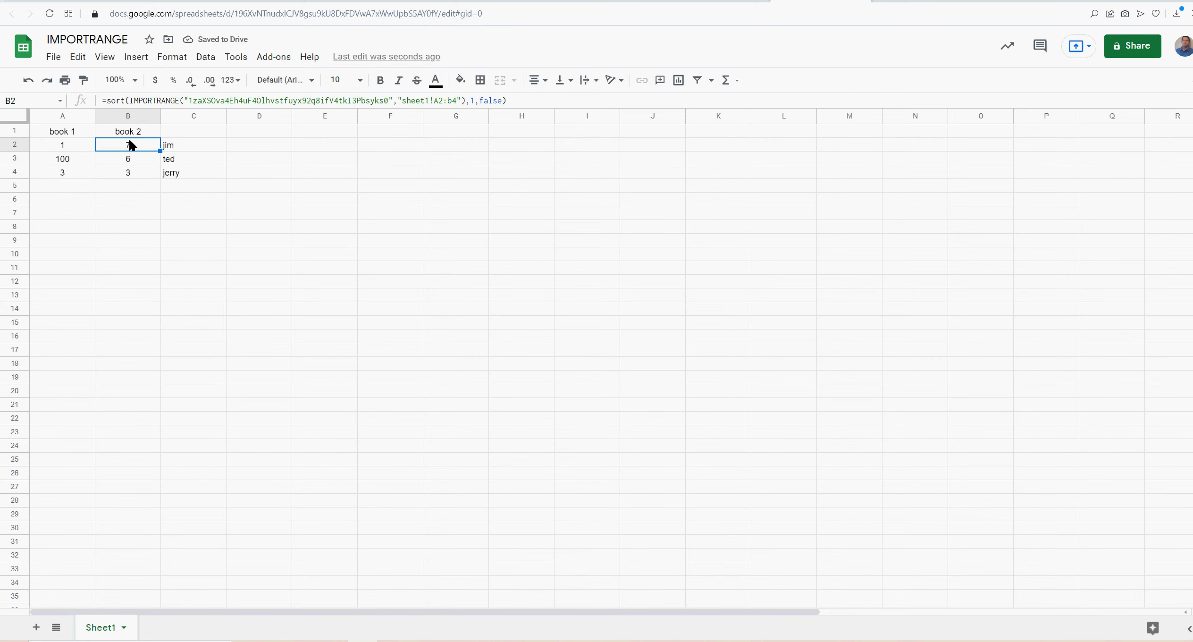
Step: Undo the last sort-order change, inspect the names in C2:C4, and redo the change
left_click(30, 80)
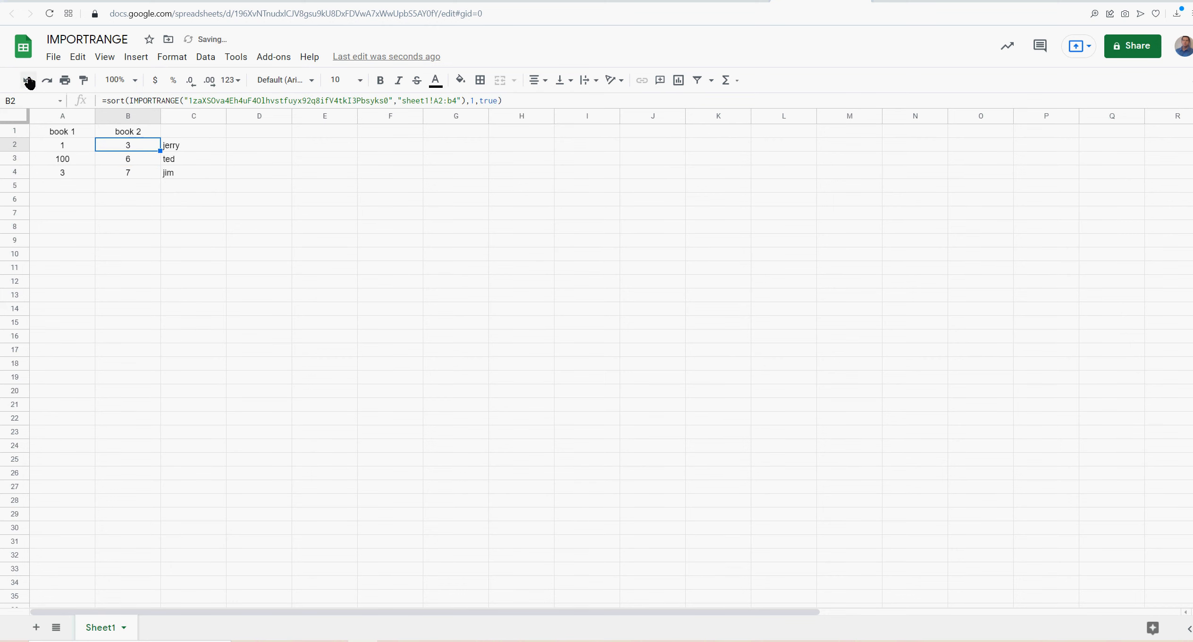
left_click(189, 147)
left_click(189, 160)
left_click(189, 171)
left_click(186, 149)
left_click_drag(186, 150, 188, 172)
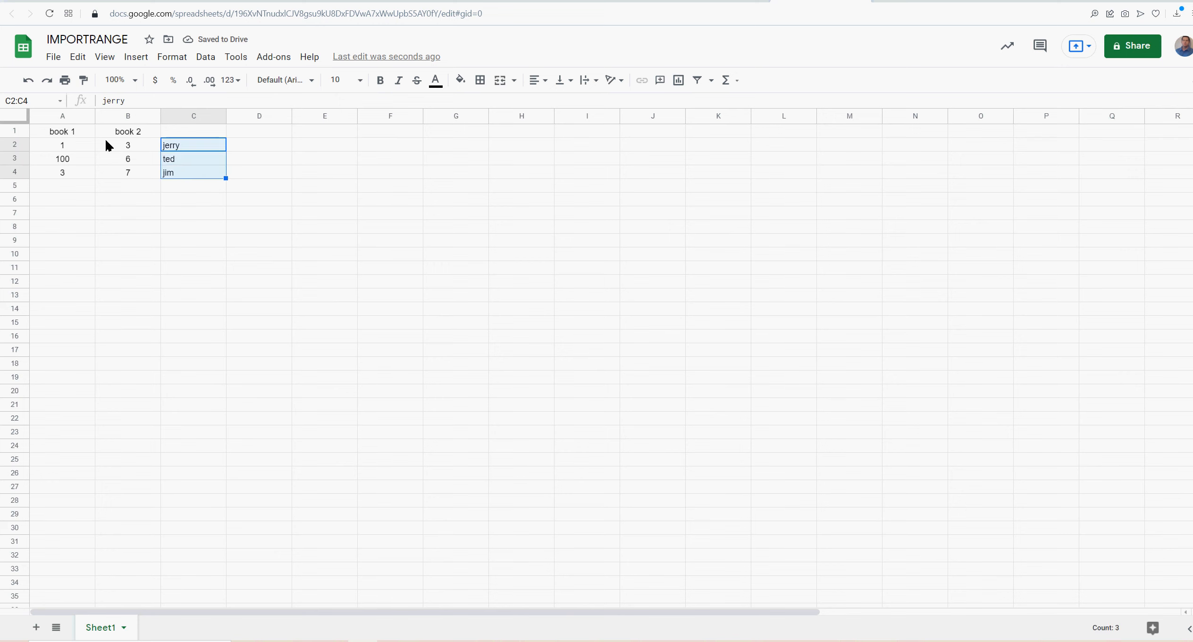
left_click(47, 81)
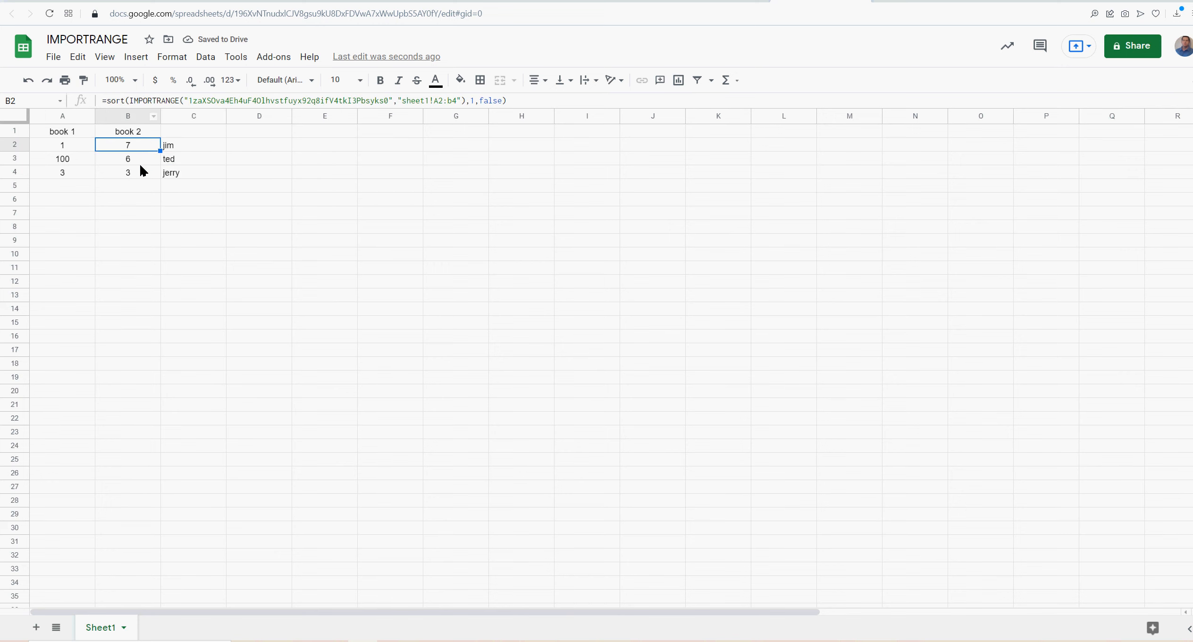
Step: Replace SORT with FILTER around the IMPORTRANGE in cell B2 and delete the 1 and false arguments
left_click(126, 101)
double_click(111, 102)
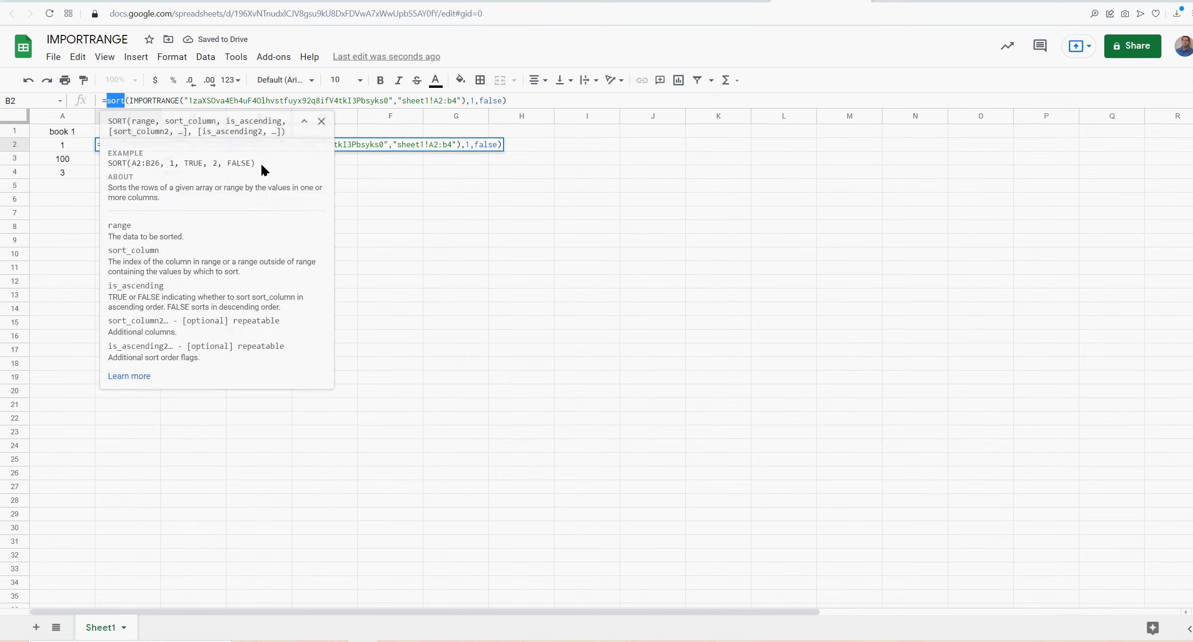
type("filter")
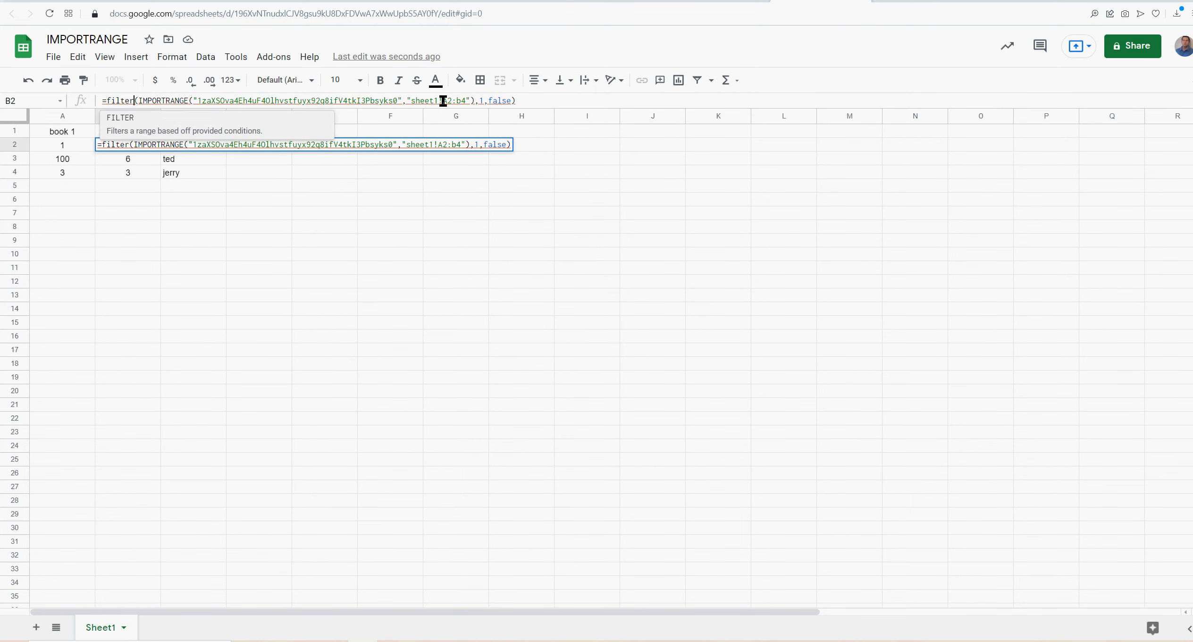
left_click_drag(477, 101, 666, 93)
key("BackSpace")
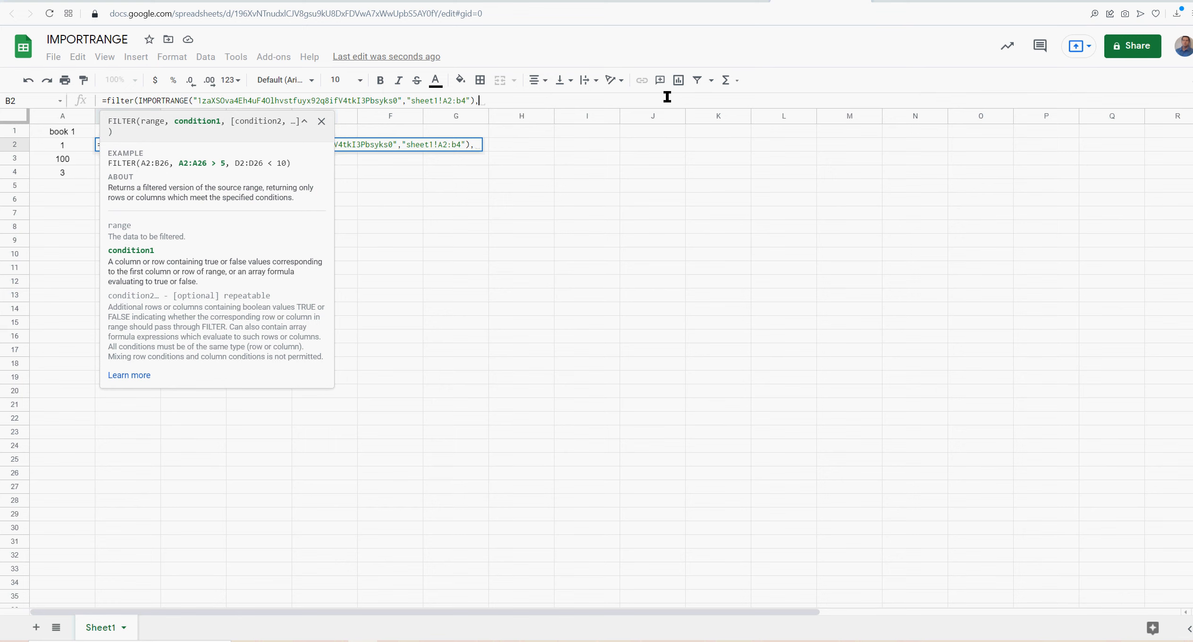
Step: Try a FILTER condition in cell B2 made of an equals sign and a quoted first name
type("=\"Red\"")
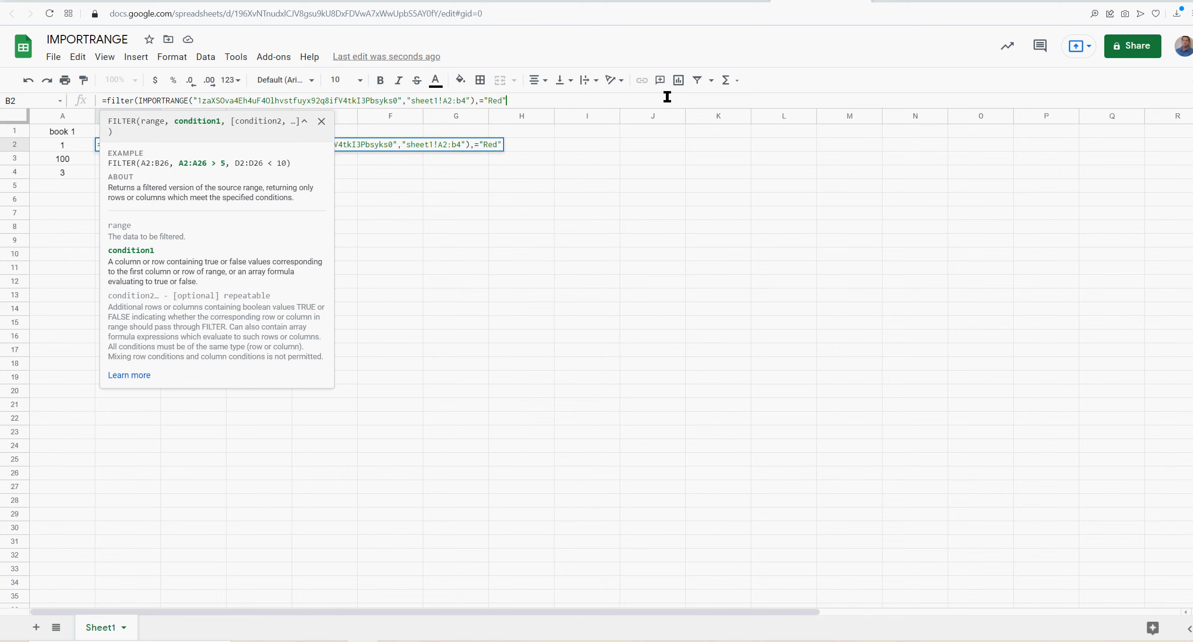
key("BackSpace")
key("BackSpace")
key("BackSpace")
key("BackSpace")
type("Ted\"")
key("Return")
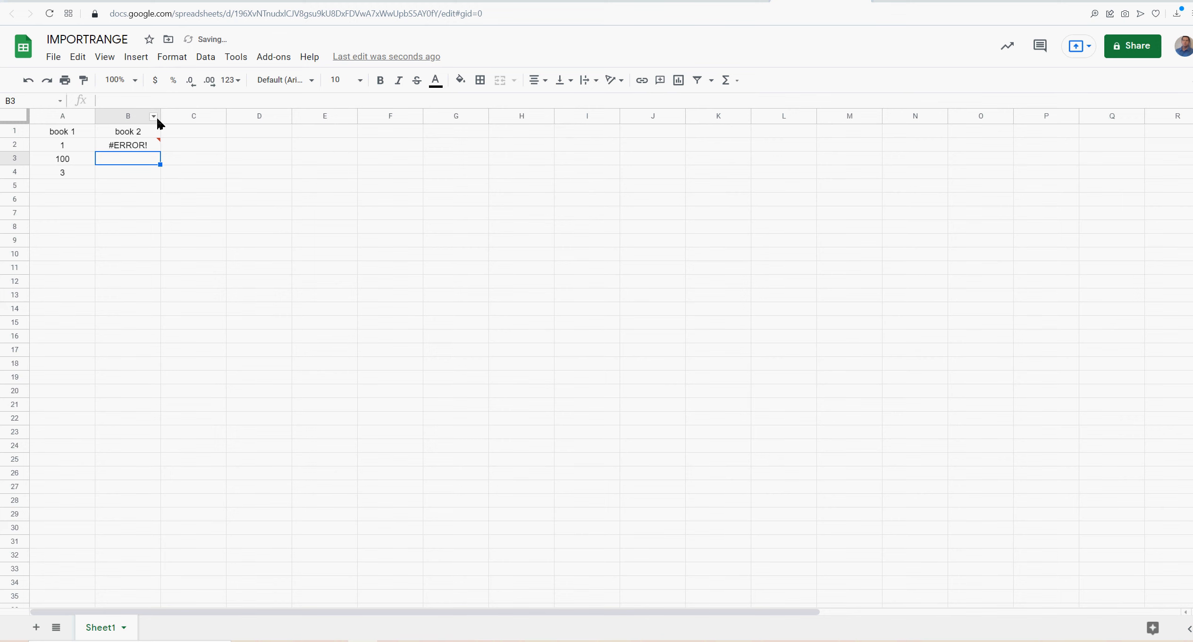
Step: Try the quoted first name without its equals sign as the FILTER condition in cell B2, and inspect the error
left_click(121, 148)
left_click(471, 99)
type("),=\"Ted\")")
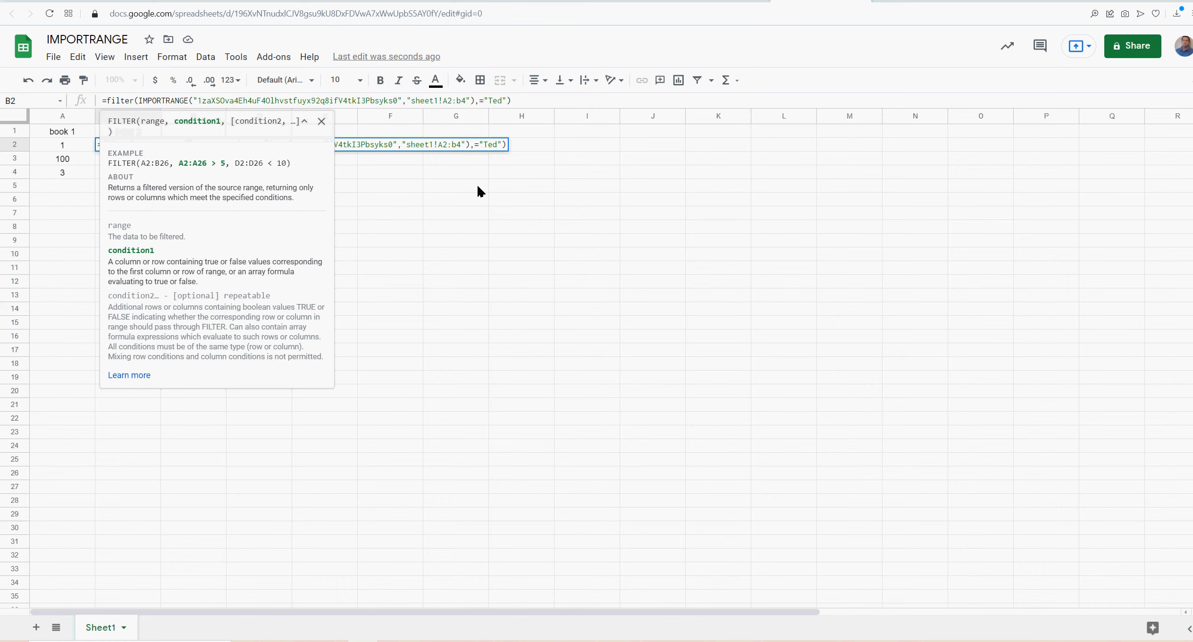
key("Return")
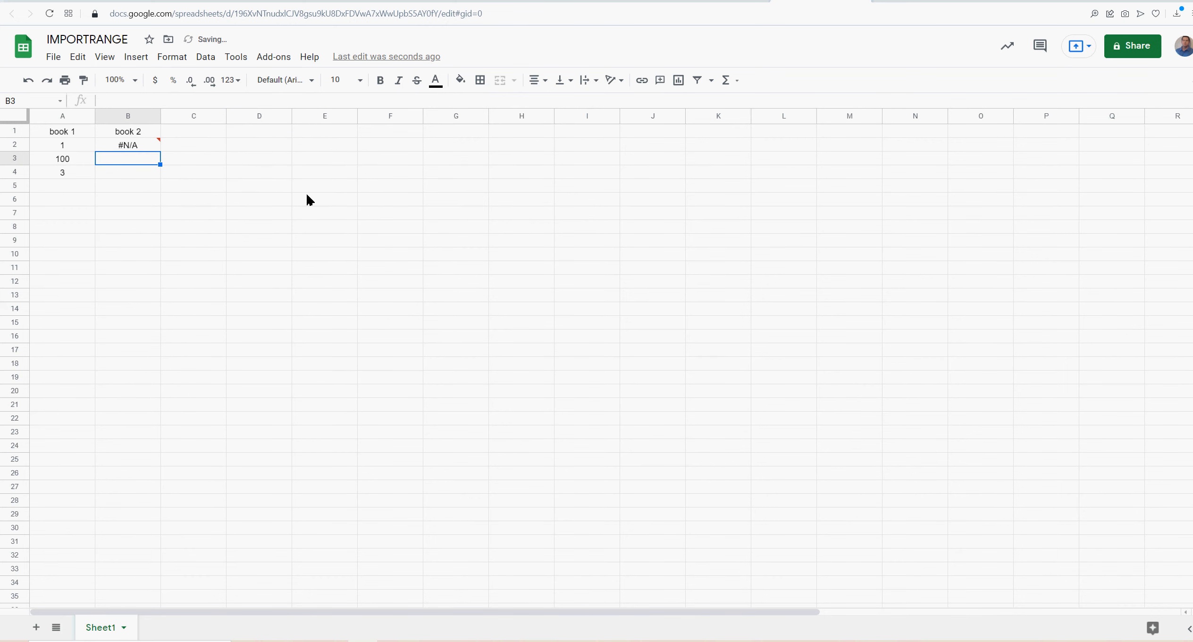
left_click(133, 150)
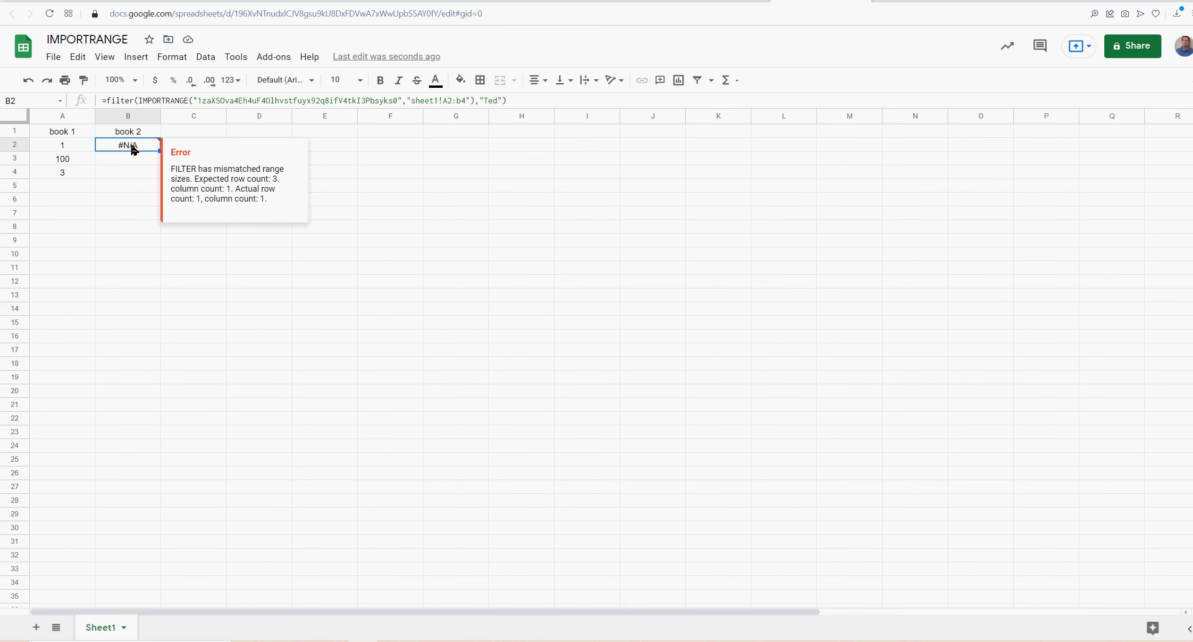
Step: Delete the quoted name condition from cell B2's FILTER formula and inspect the cell's error
double_click(133, 146)
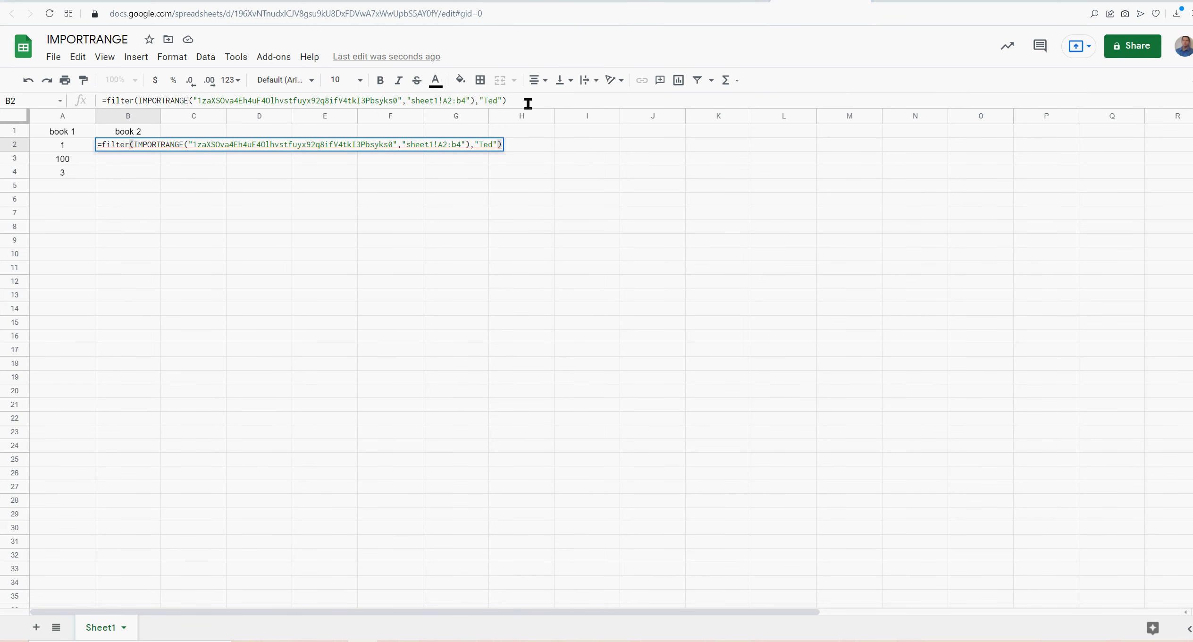
left_click_drag(479, 101, 641, 98)
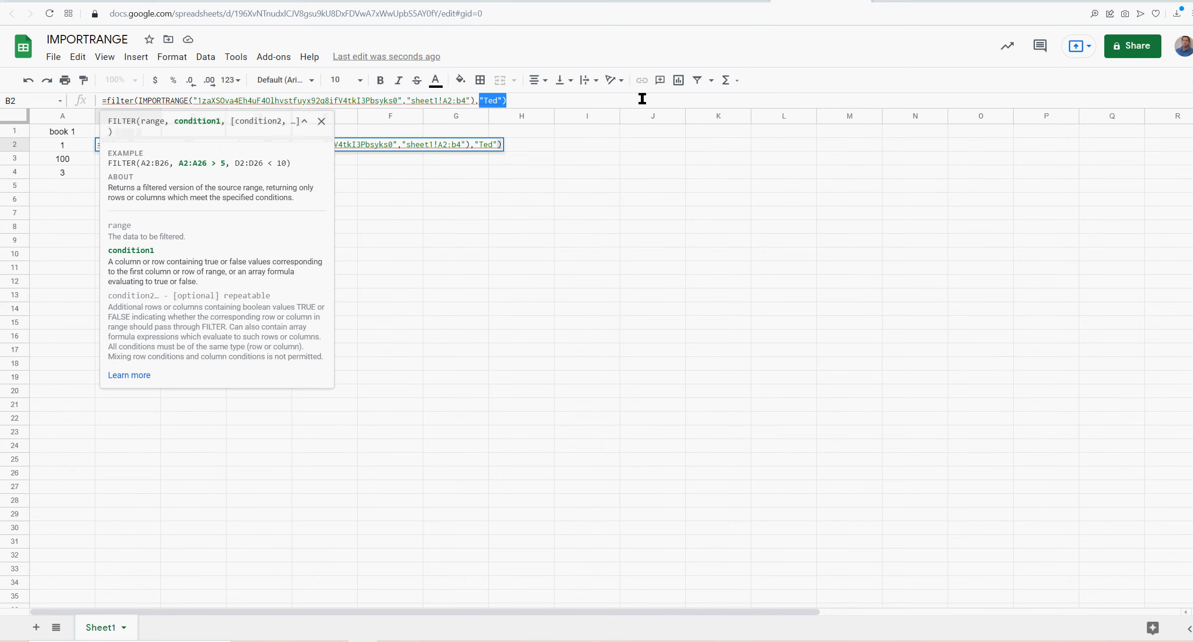
key("Return")
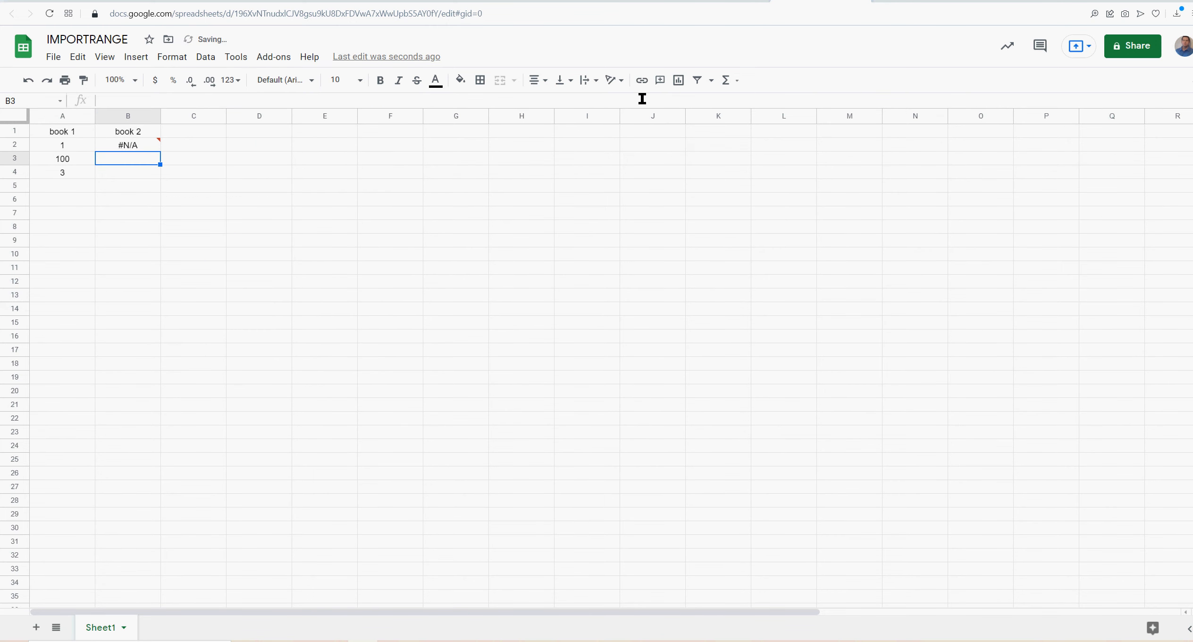
left_click(125, 145)
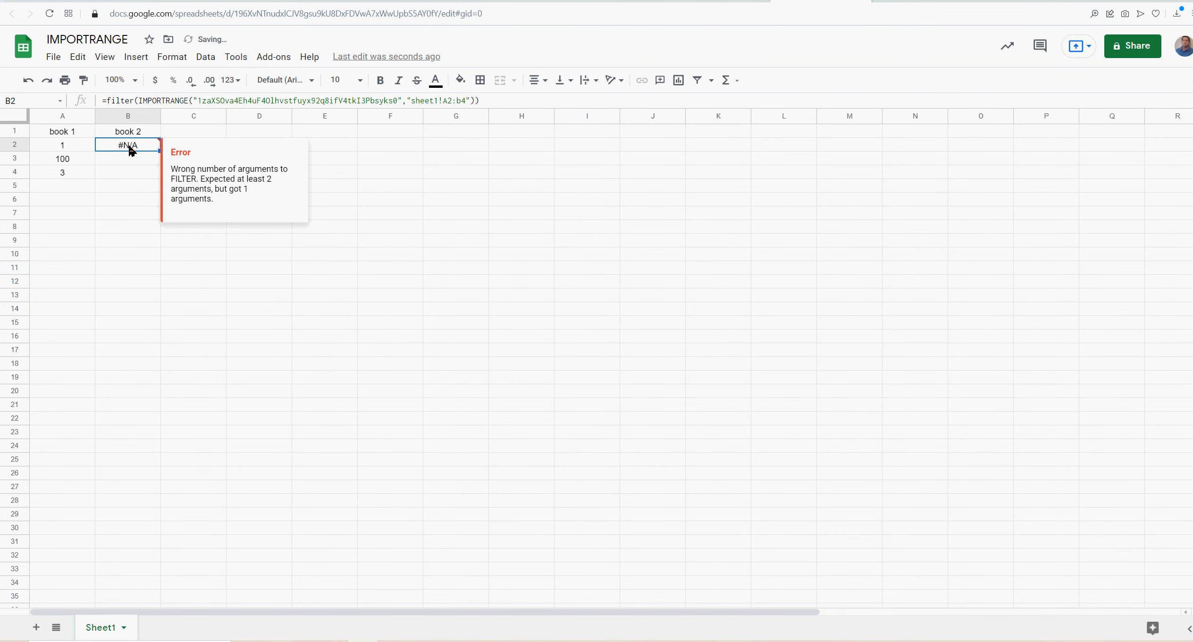
left_click(136, 100)
left_click(138, 101)
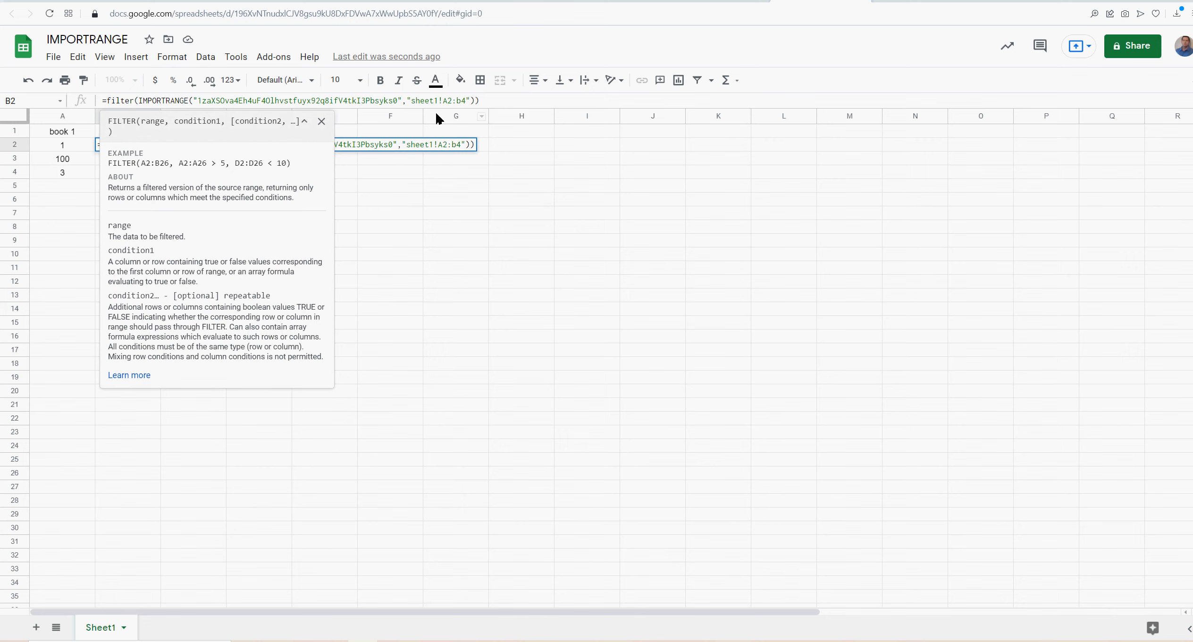
left_click(477, 101)
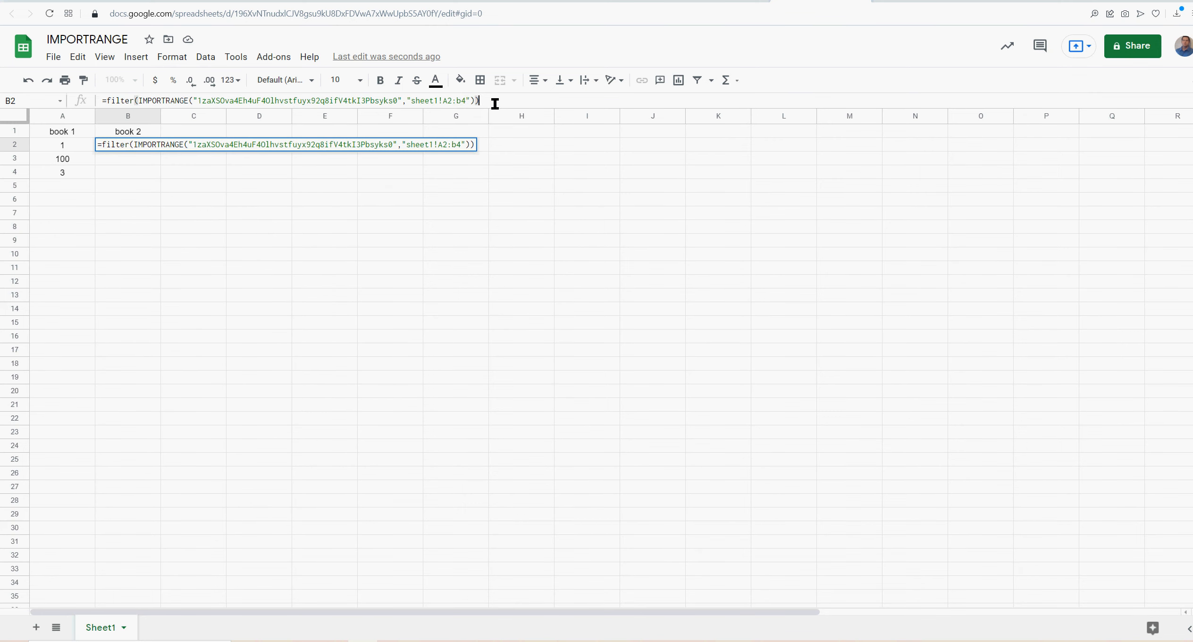
left_click_drag(137, 102, 107, 103)
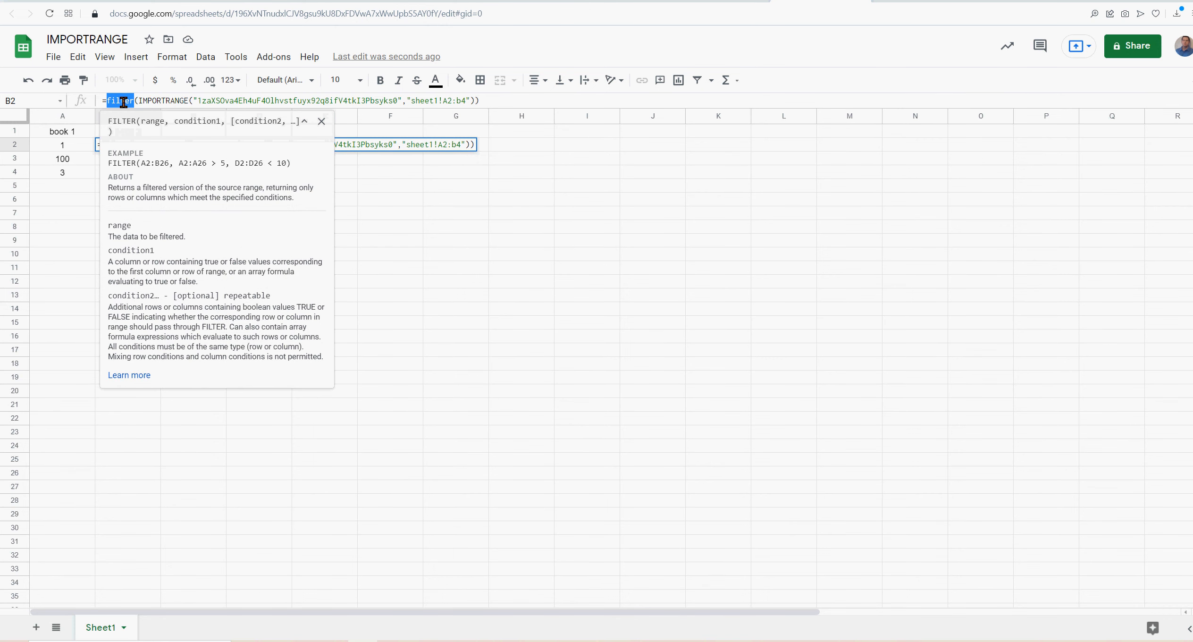
right_click(121, 101)
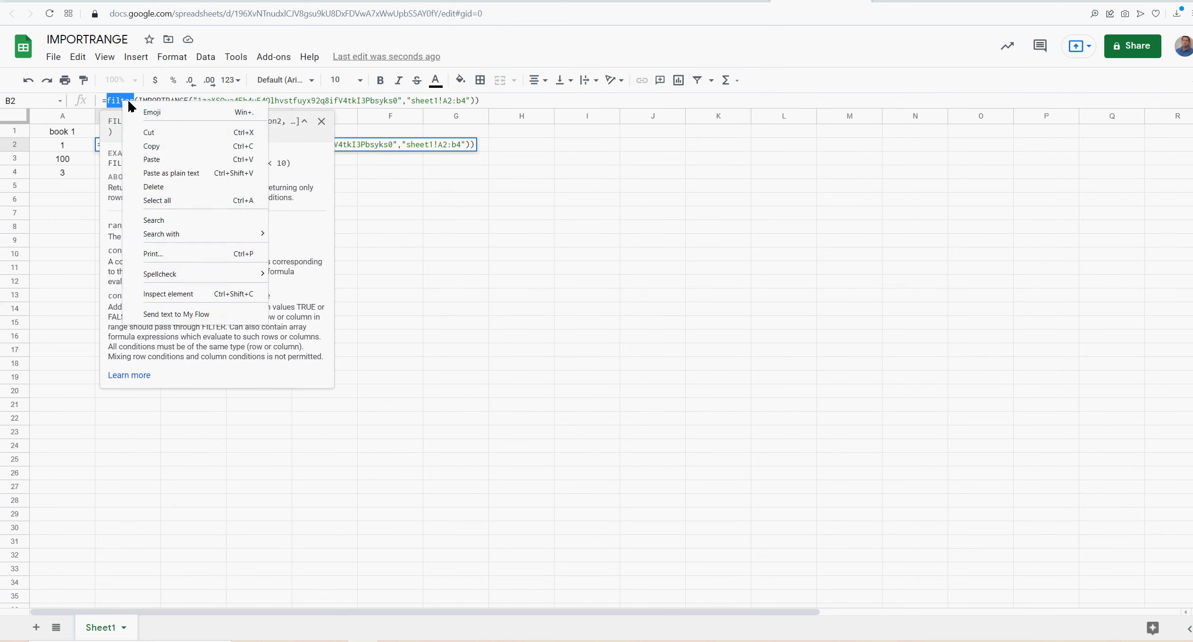
left_click(163, 145)
Step: Add a copy of the IMPORTRANGE call as the condition argument of cell B2's FILTER formula
left_click(510, 102)
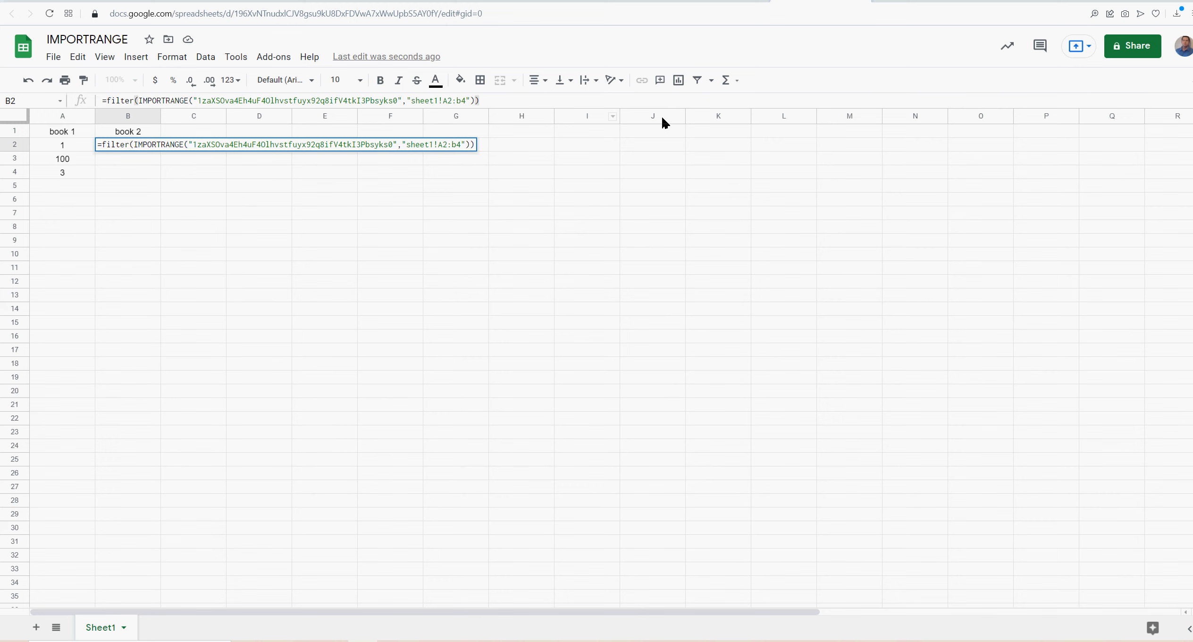
key("BackSpace")
type(",")
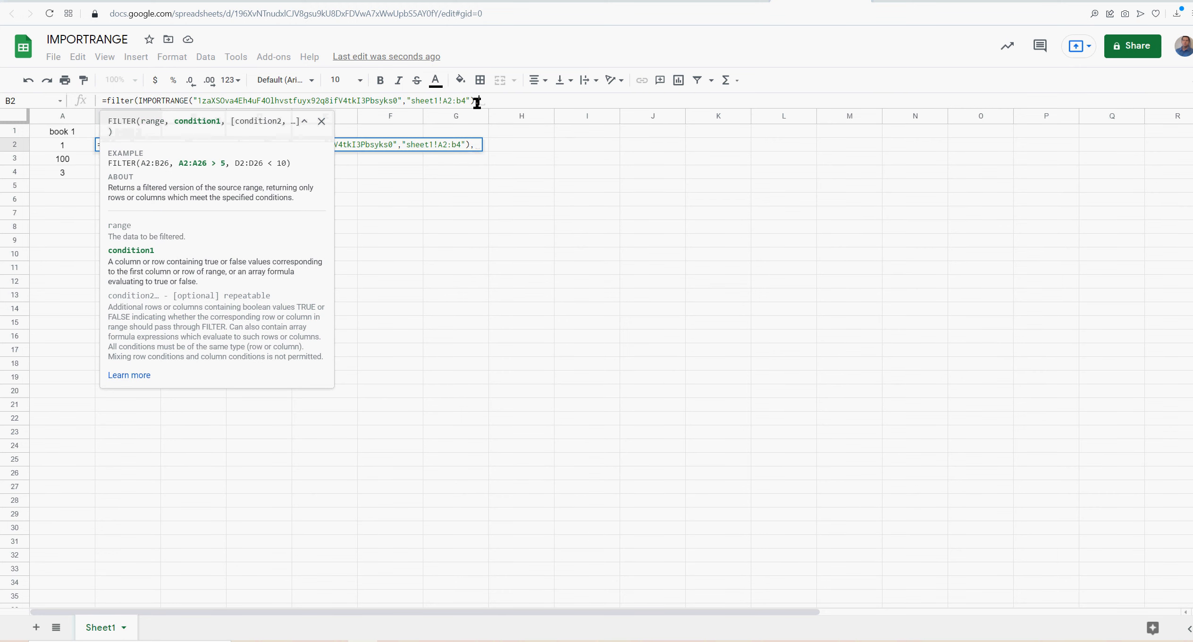
left_click_drag(477, 102, 138, 101)
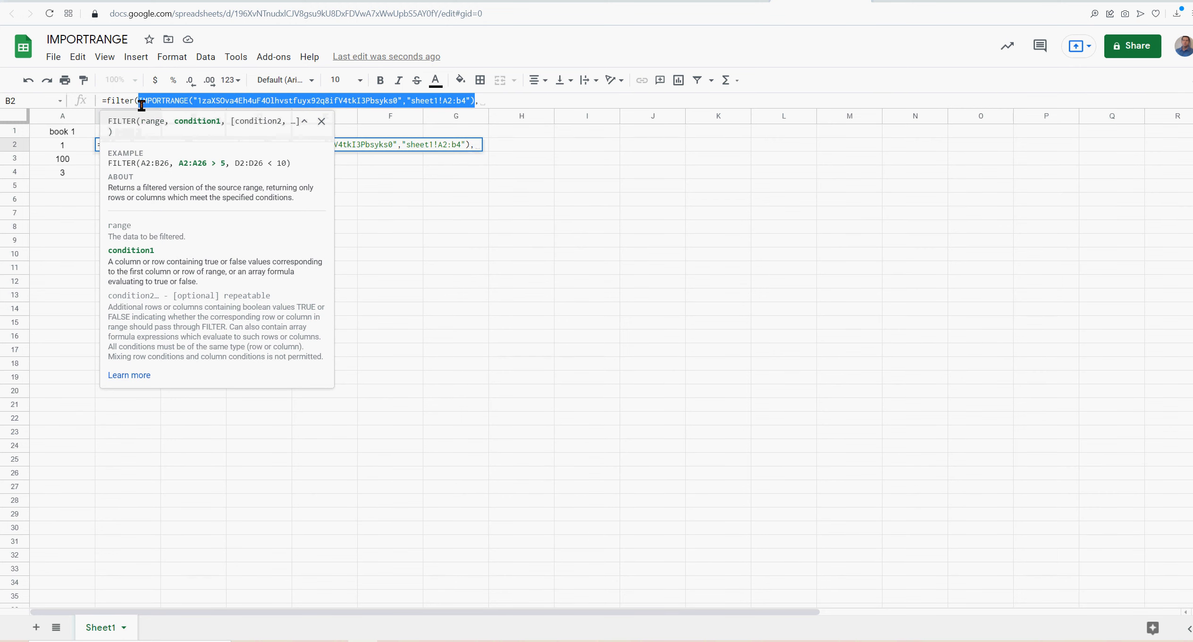
right_click(162, 101)
left_click(197, 141)
left_click(486, 102)
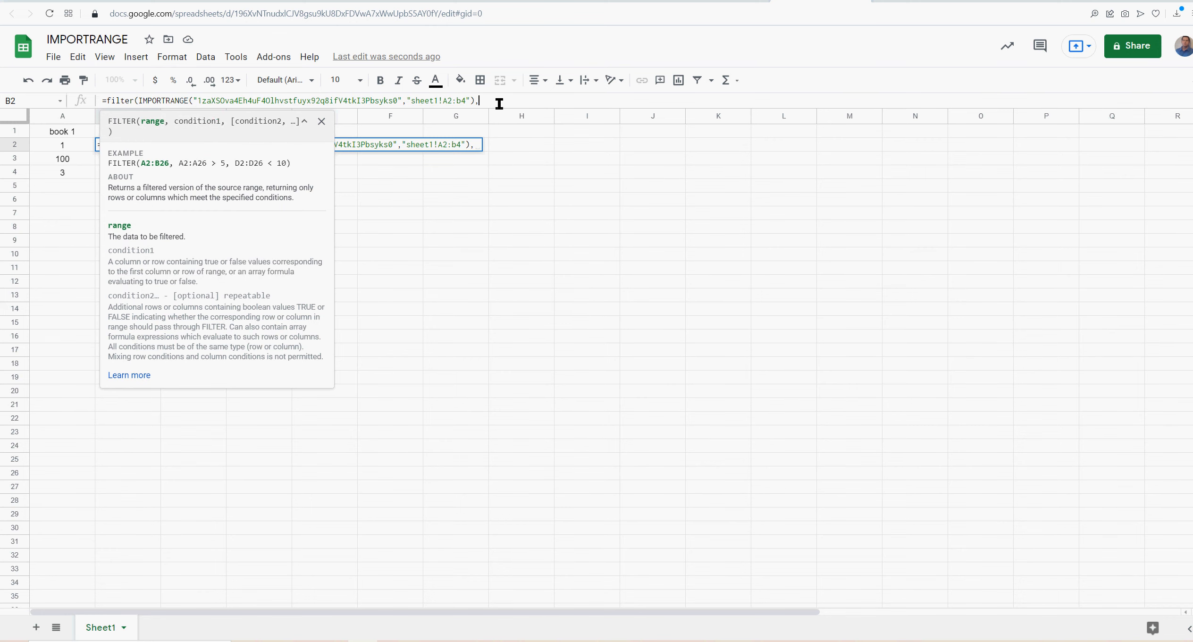
key("ctrl+v")
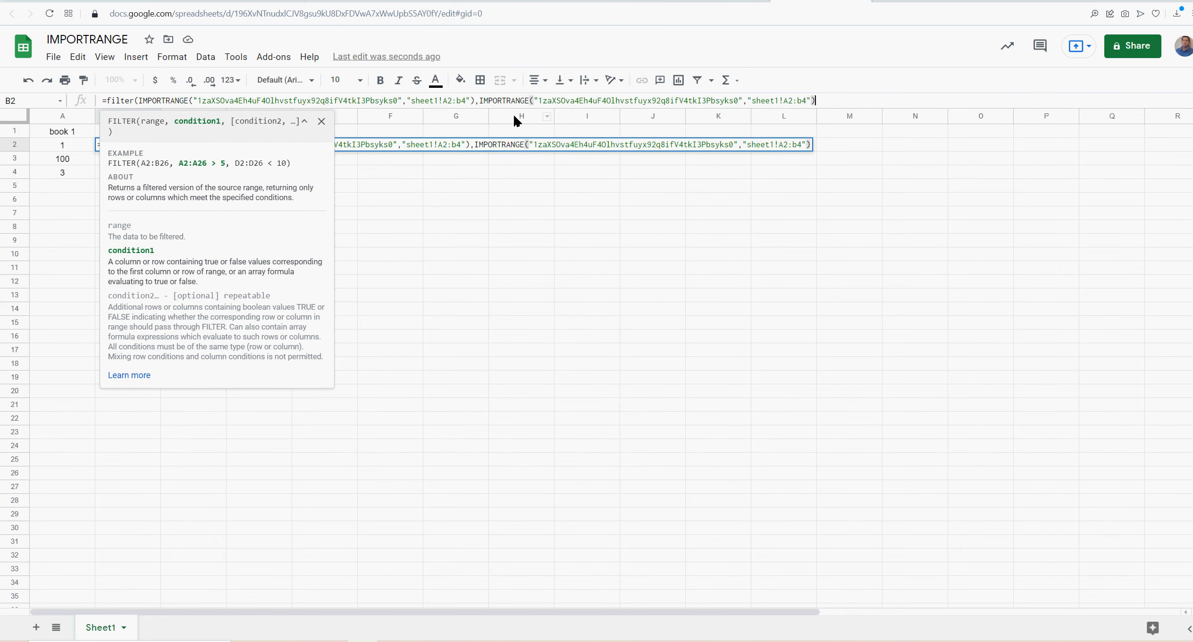
Step: Narrow the IMPORTRANGE range in the condition of cell B2's FILTER formula to sheet1!A2:a4
left_click(804, 101)
key("BackSpace")
type("a")
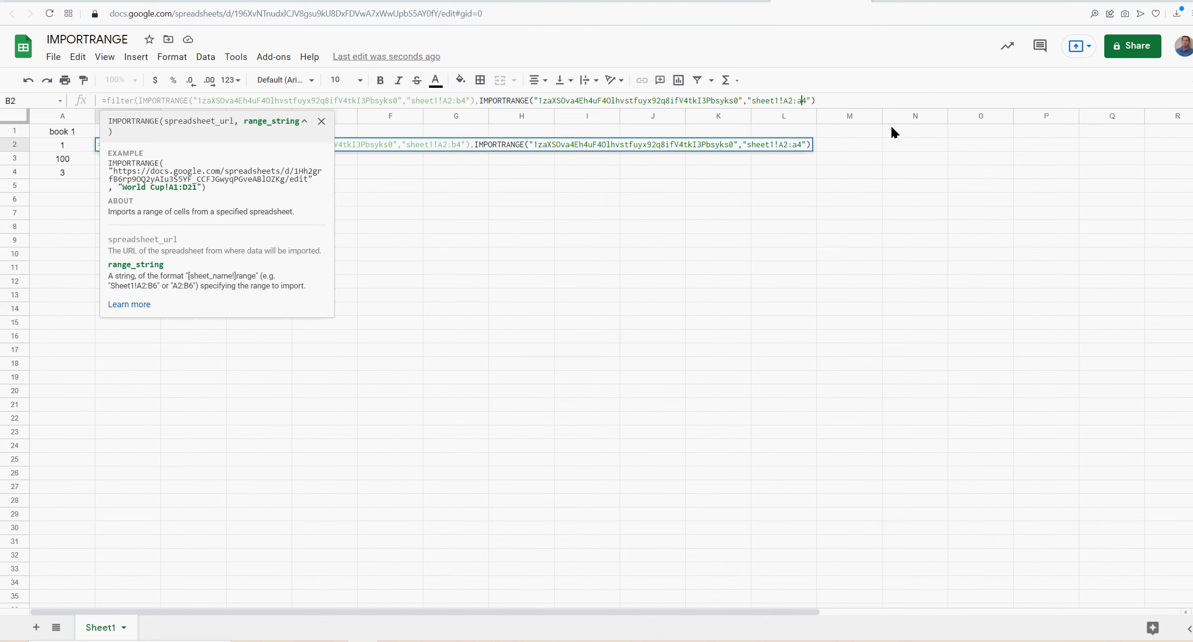
Step: Set the imported condition range equal to a quoted first name in cell B2's FILTER formula and inspect the error
key("Right")
type("=")
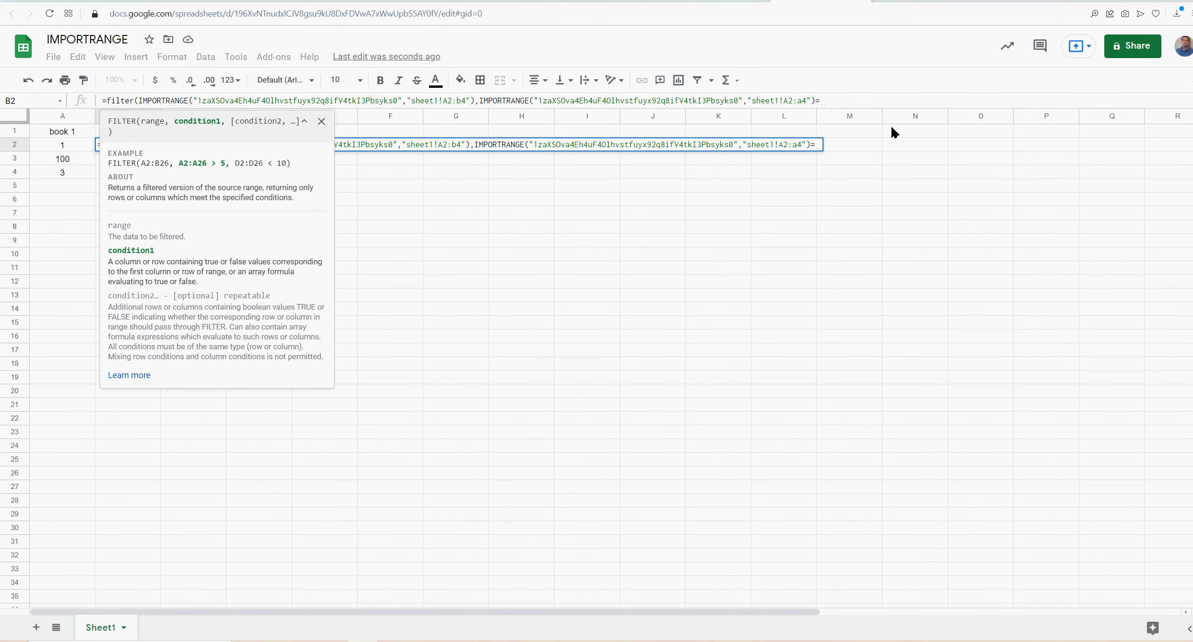
type("\"Red")
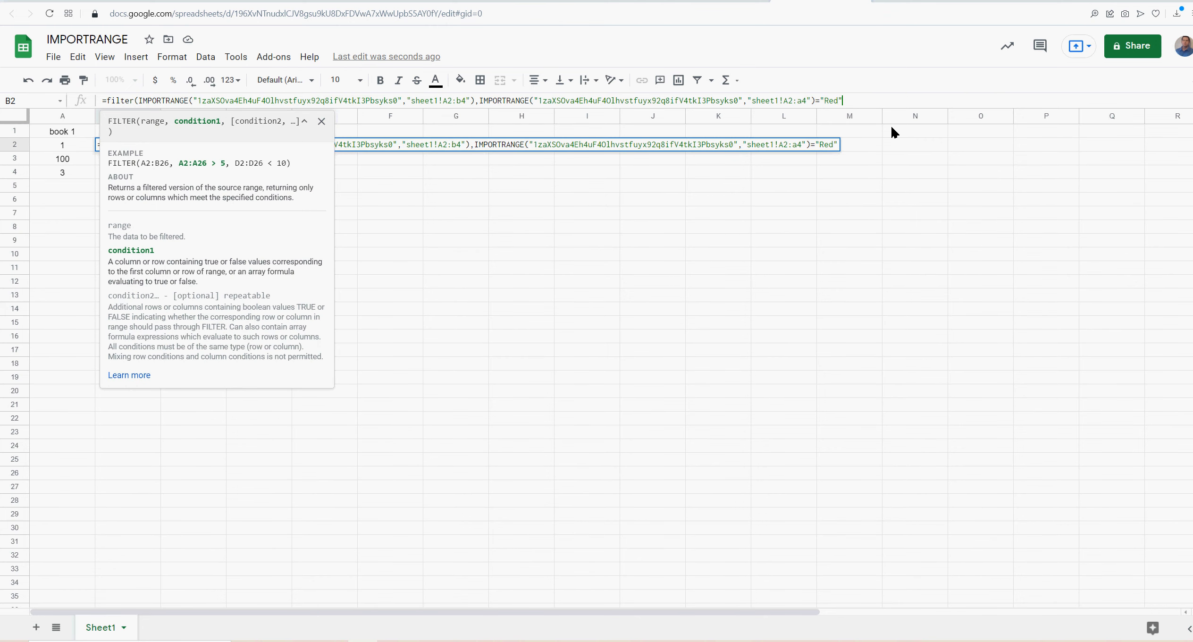
key("BackSpace")
key("BackSpace")
key("BackSpace")
key("BackSpace")
type("Test")
key("Return")
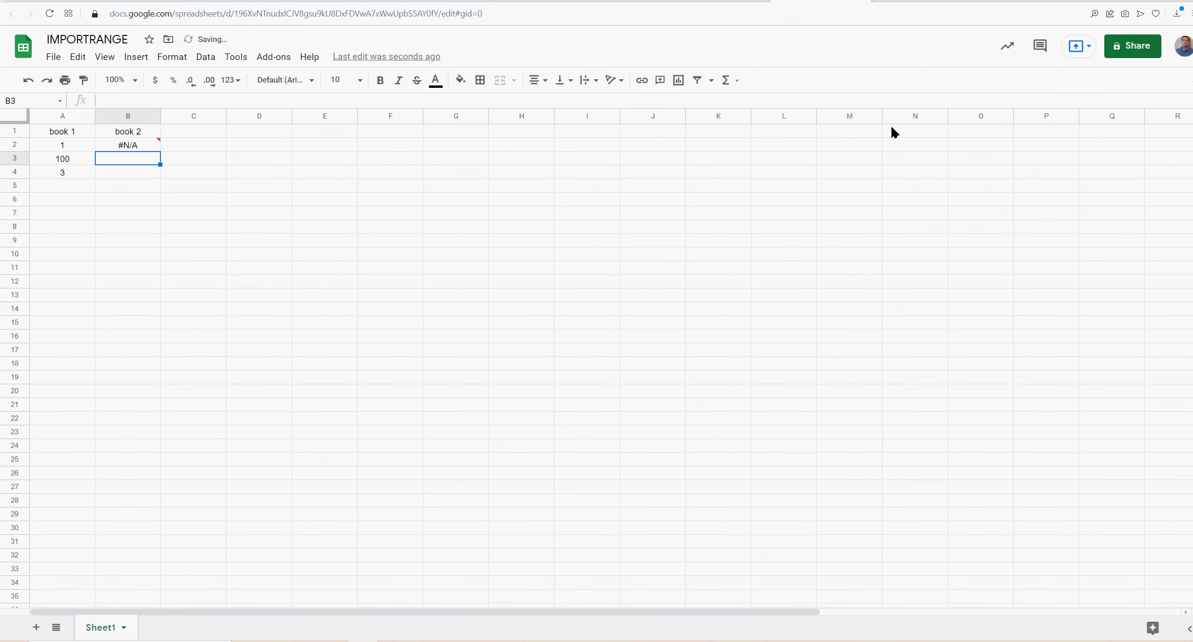
left_click(137, 150)
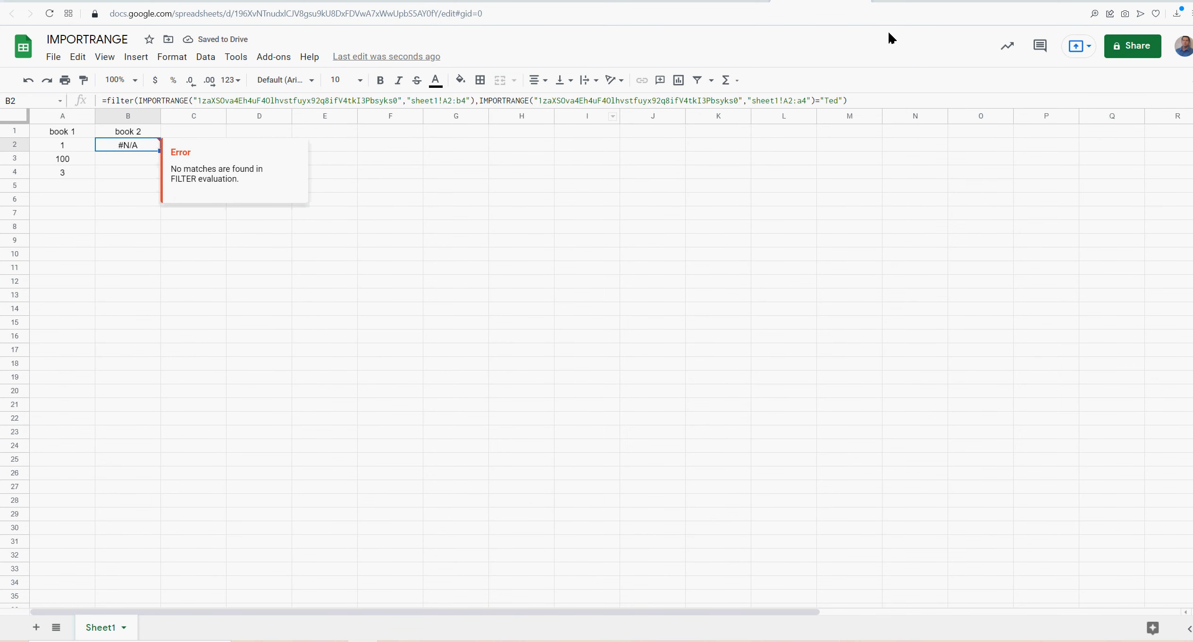
Step: Change the condition range in cell B2's FILTER formula to sheet1!b2:b4 and examine the filtered row
left_click(787, 100)
key("BackSpace")
type("b")
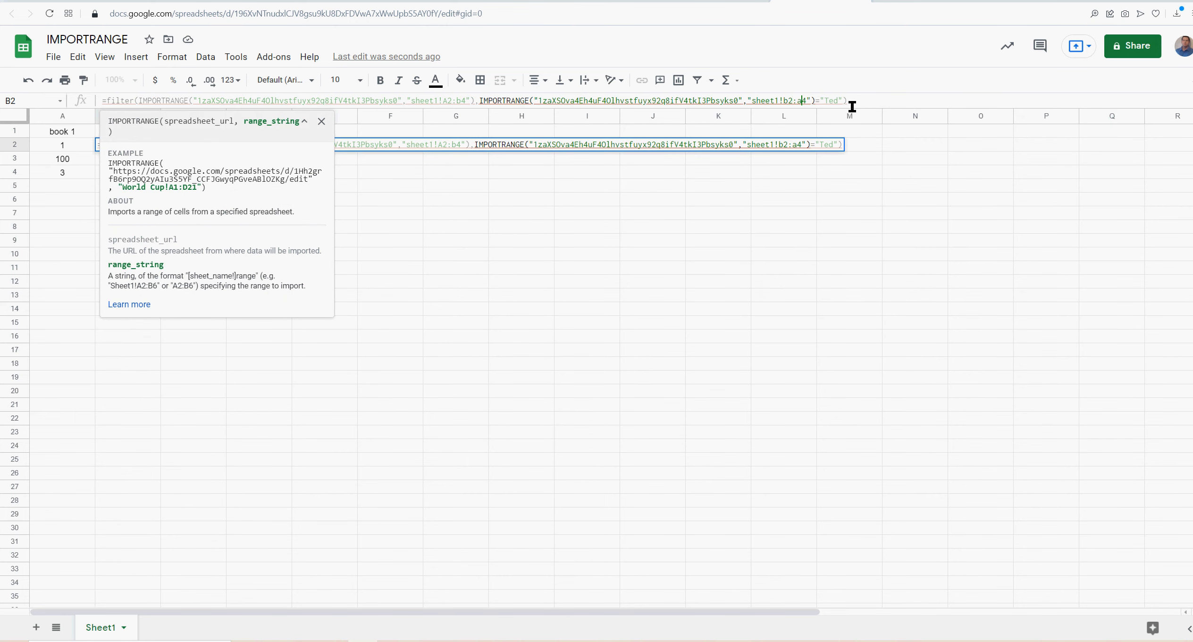
key("Return")
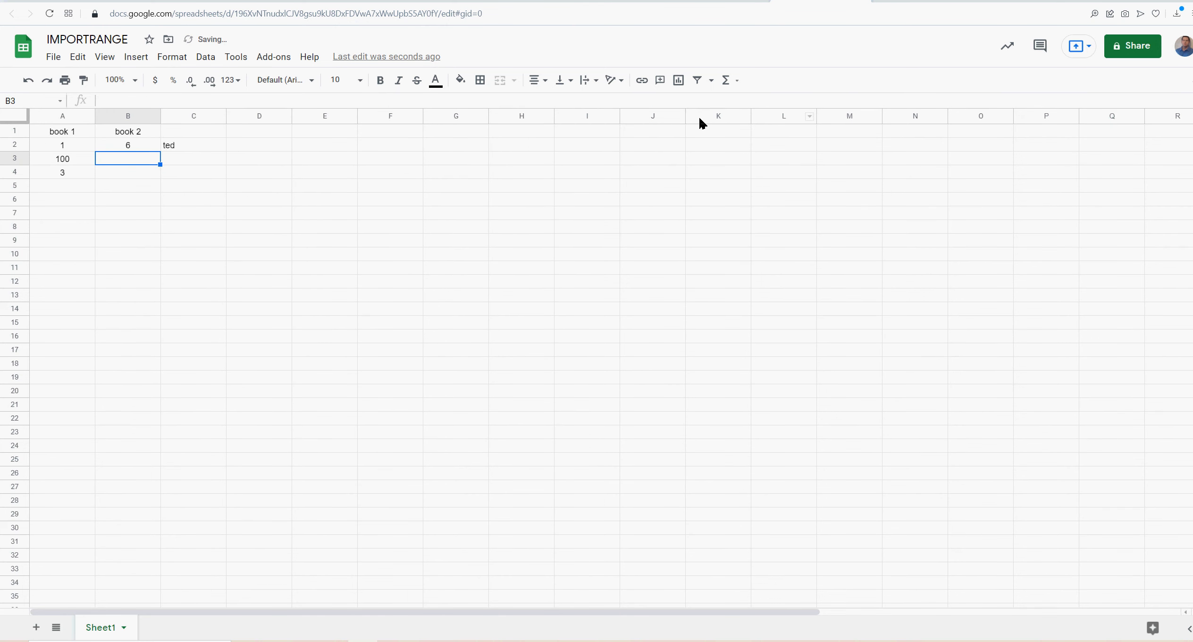
left_click(144, 143)
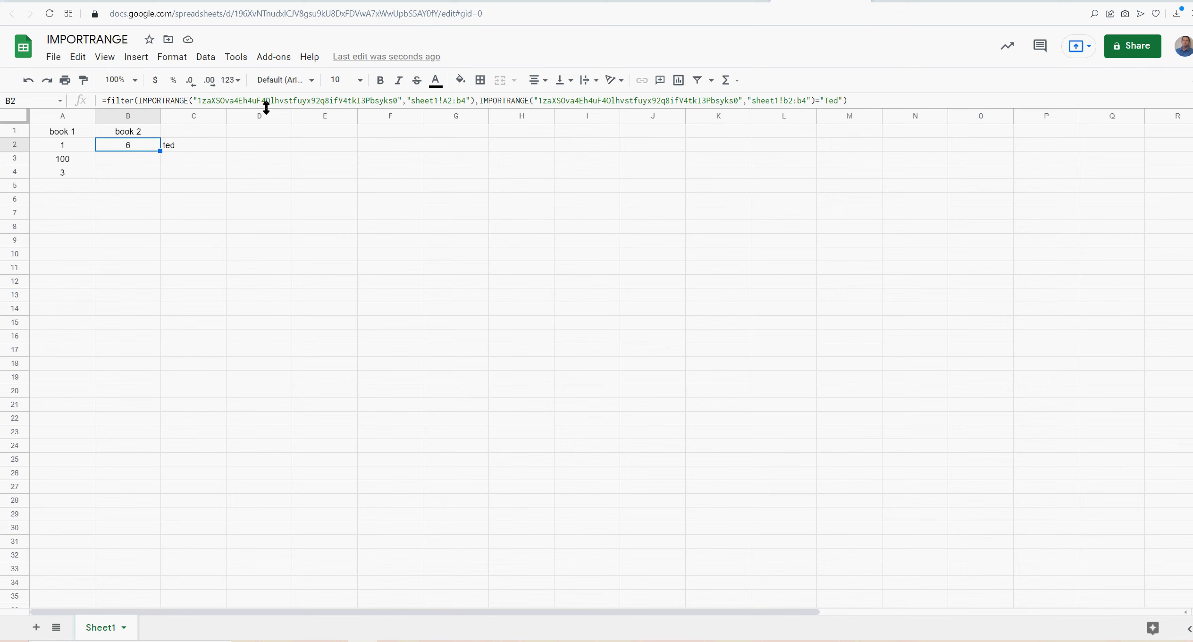
left_click(184, 150)
left_click(152, 150)
Step: Remove the FILTER function and its condition from cell B2, keeping only the IMPORTRANGE call for sheet1!A2:b4
left_click_drag(881, 100, 476, 99)
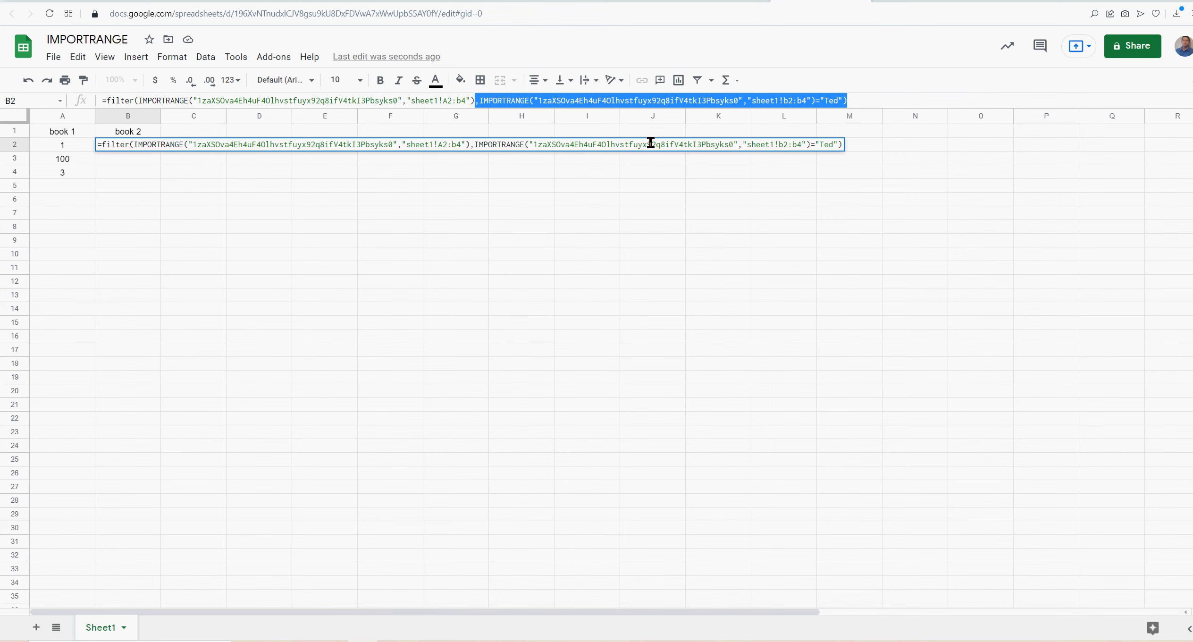
key("BackSpace")
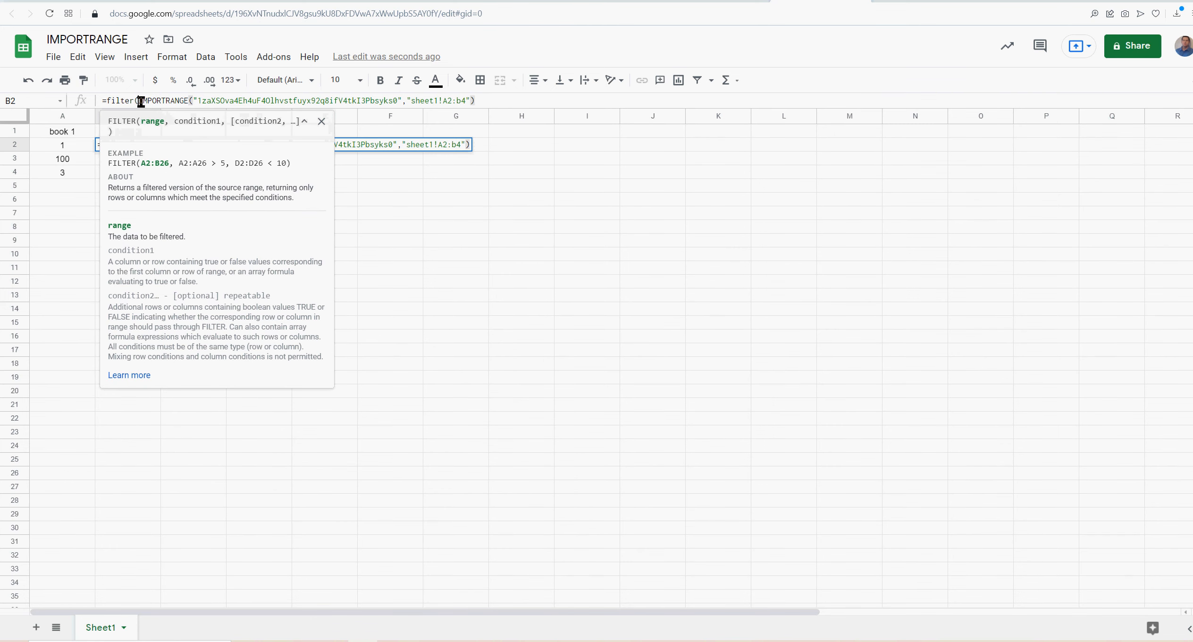
left_click_drag(140, 101, 102, 100)
type("=")
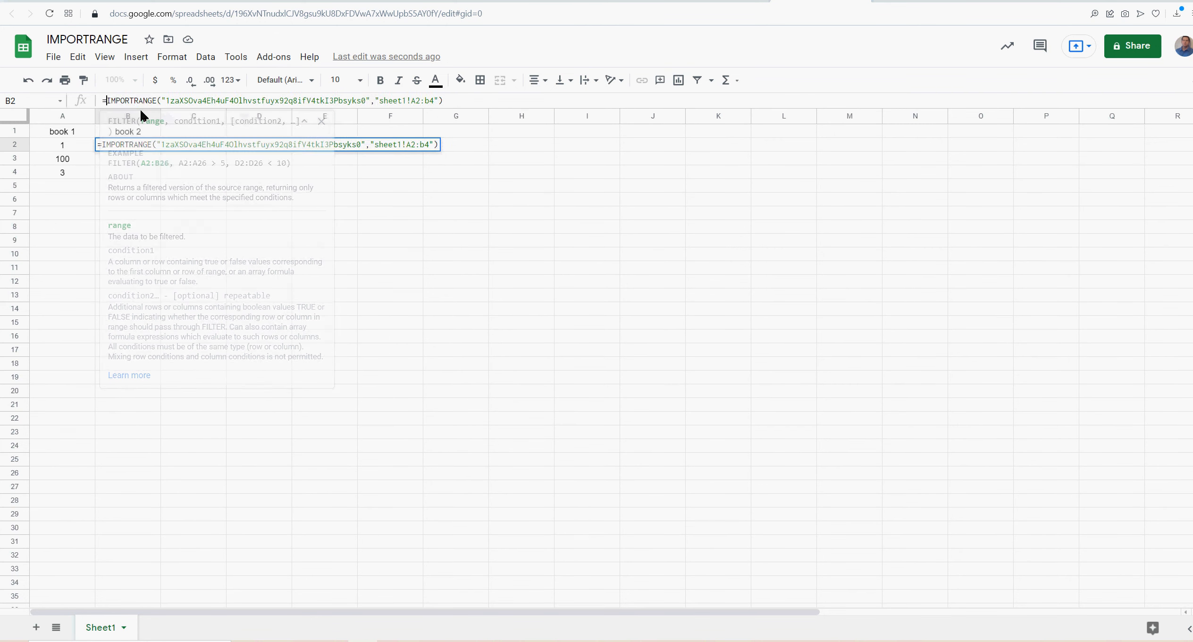
key("Return")
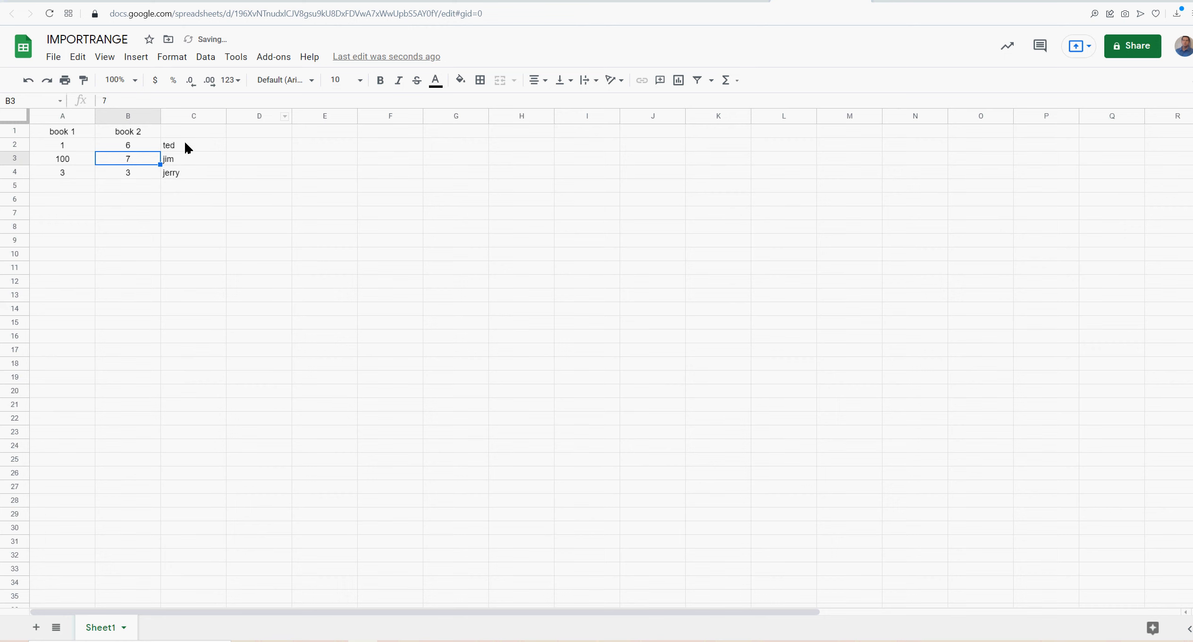
Step: Limit cell B2's IMPORTRANGE range to column A of the source sheet, rows 2 to 4
key("Up")
left_click(437, 102)
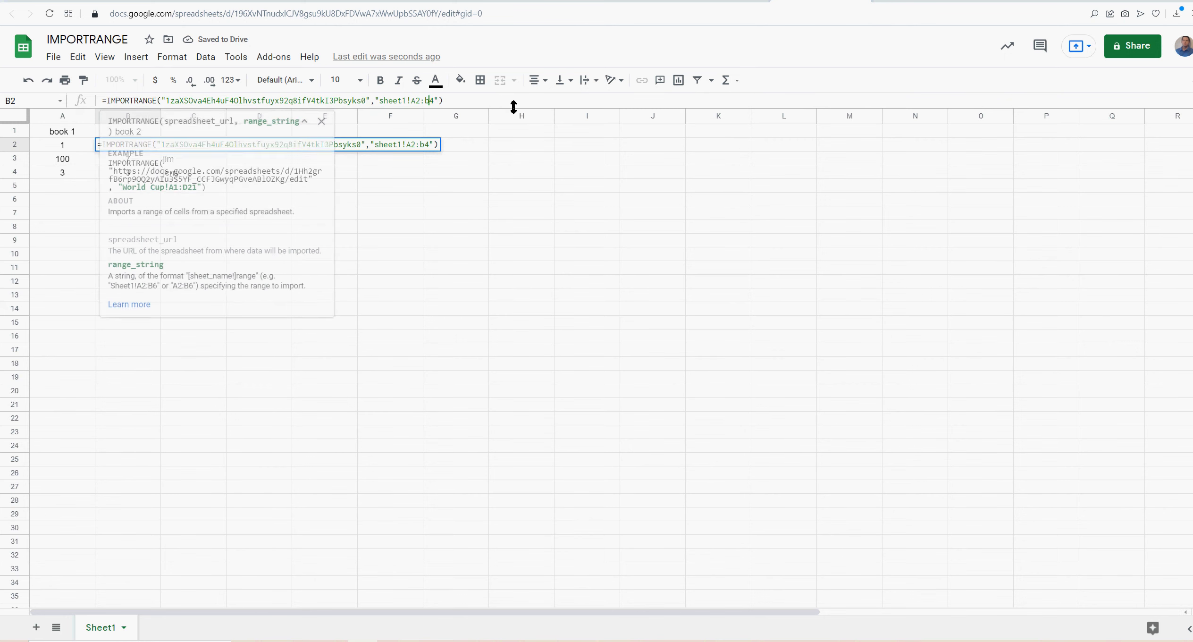
key("Return")
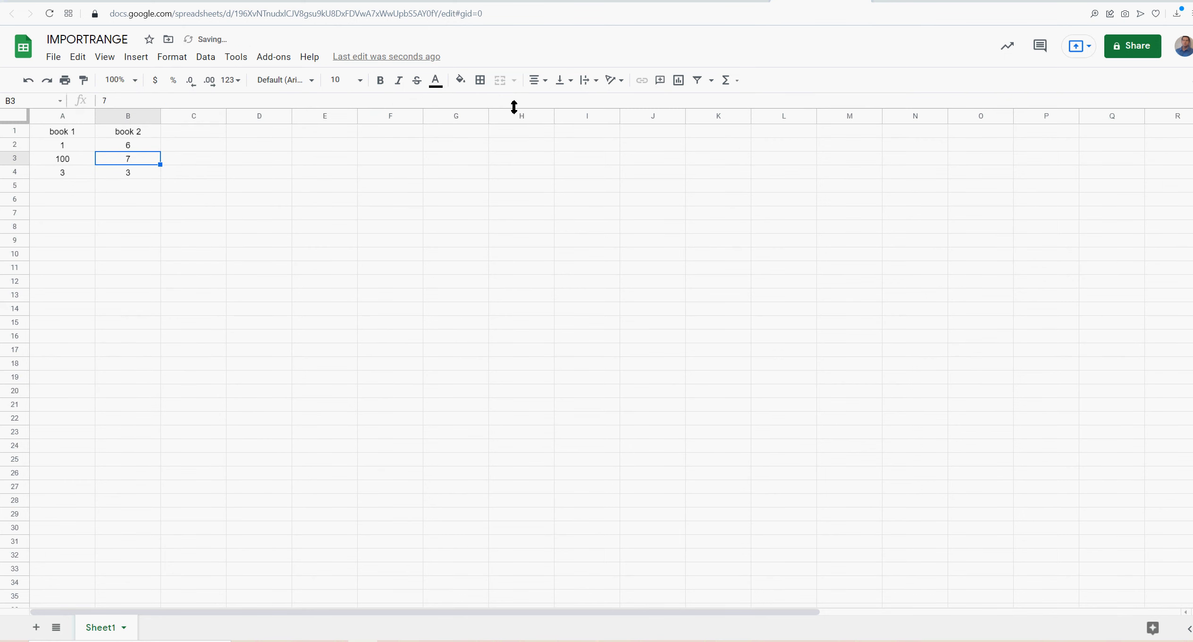
Step: Bold the book 1 and book 2 headers in cells A1:B1
left_click_drag(83, 135, 135, 133)
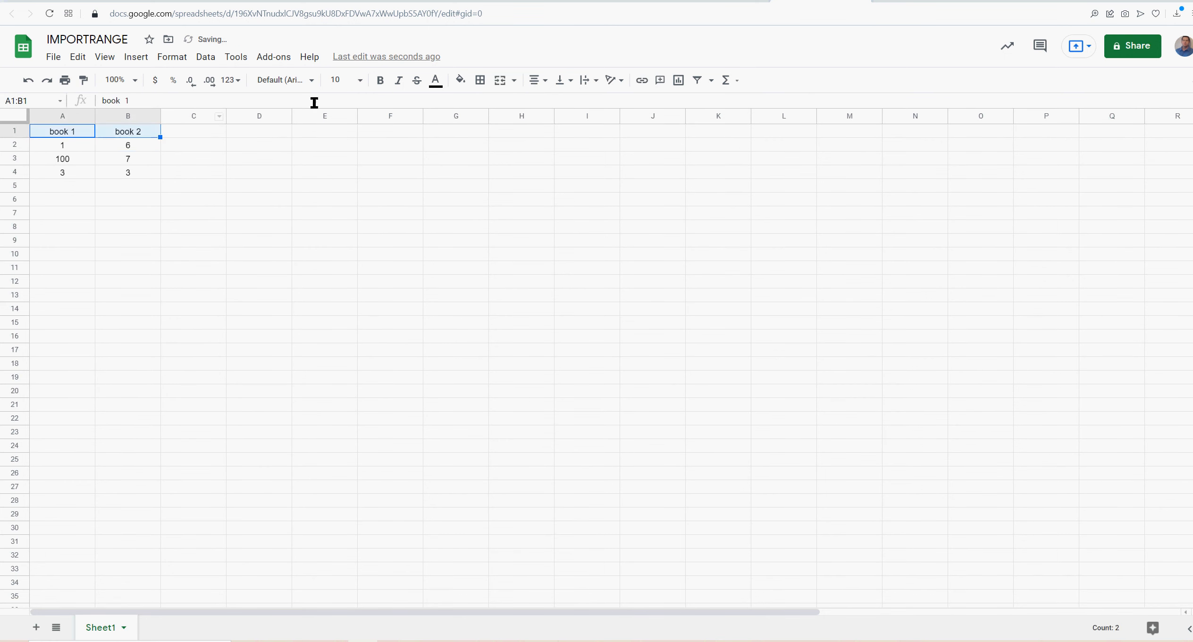
left_click(380, 80)
left_click(325, 199)
Step: Copy the spreadsheet ID from the IMPORTRANGE 2 file's web address into cell E2 of the IMPORTRANGE spreadsheet
left_click(904, 1)
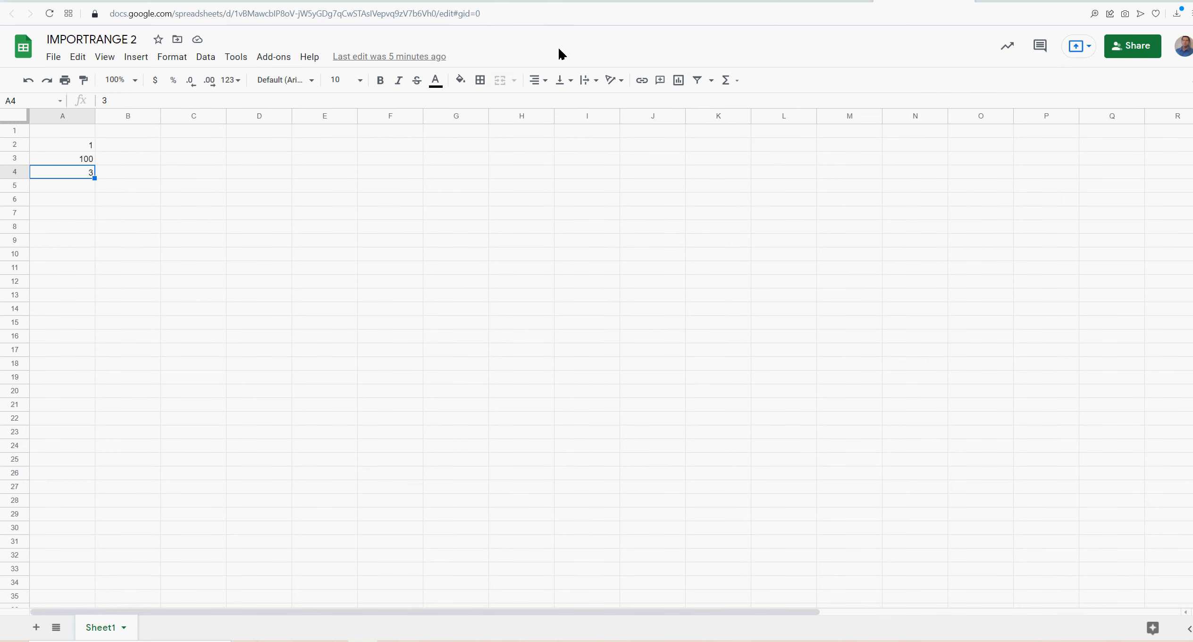
double_click(240, 14)
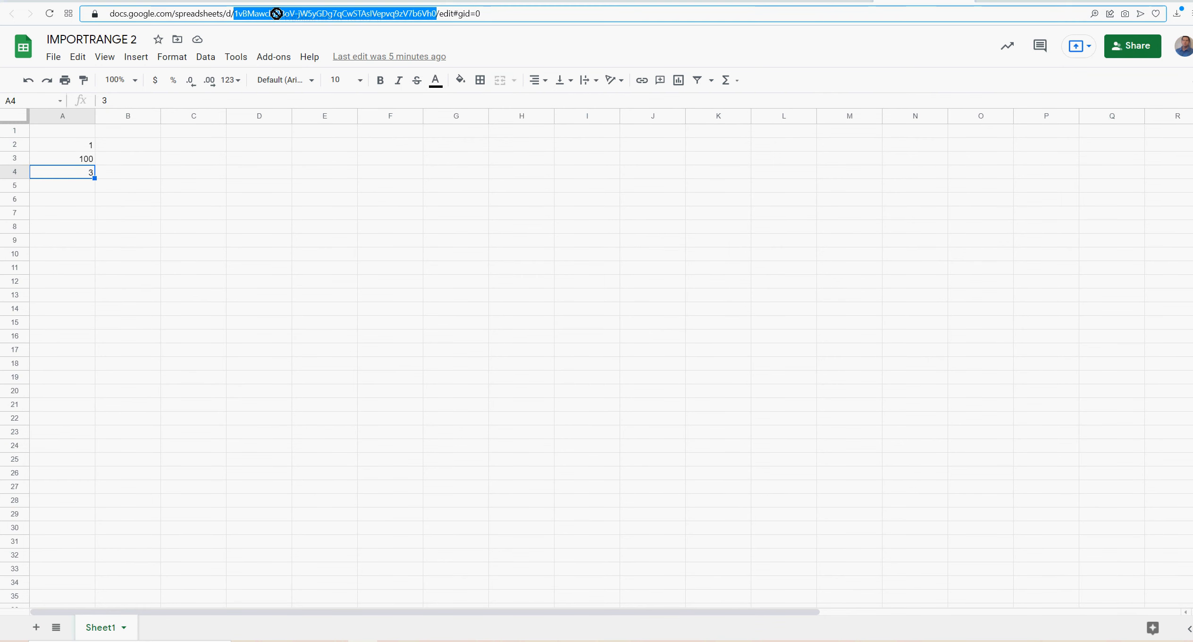
right_click(305, 17)
left_click(349, 52)
key("ctrl+shift+Tab")
right_click(325, 148)
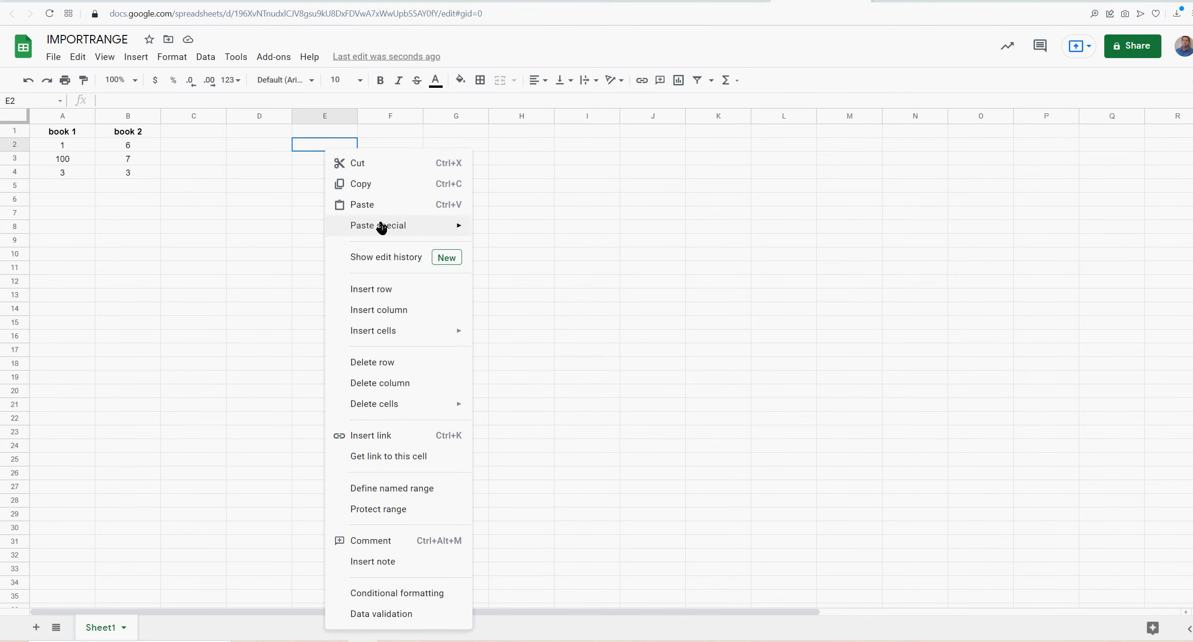
mouse_move(377, 225)
left_click(535, 232)
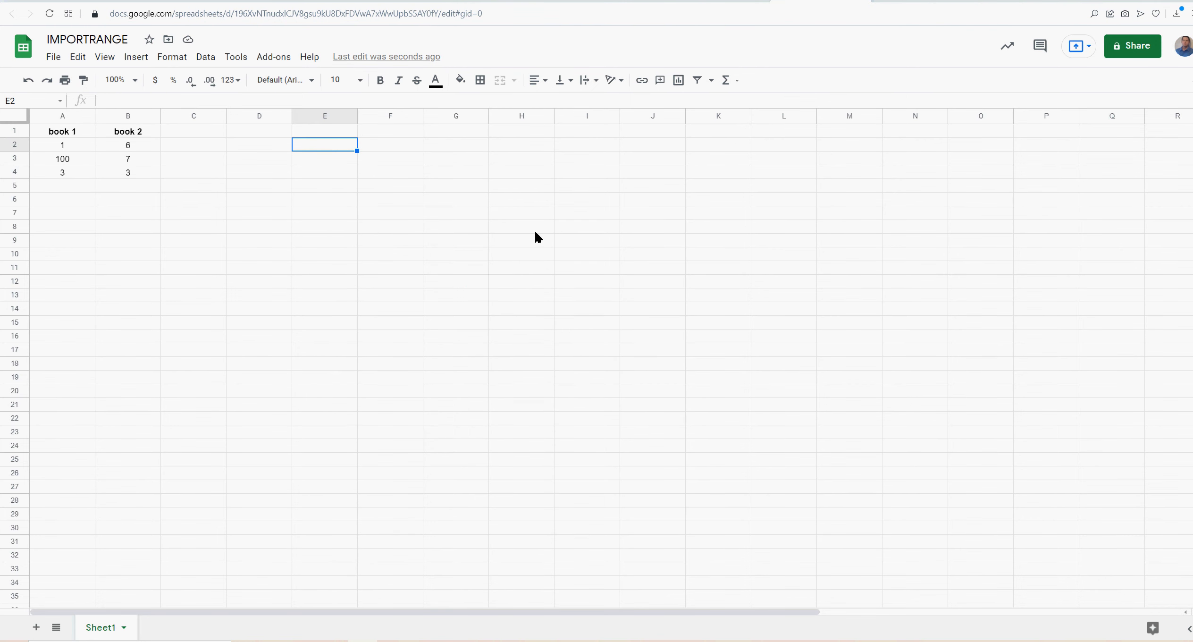
left_click(302, 100)
key("ctrl+v")
left_click(474, 218)
Step: Copy the spreadsheet ID from the IMPORTRANGE 3 file's web address into cell E3 of the IMPORTRANGE spreadsheet
key("ctrl+Tab")
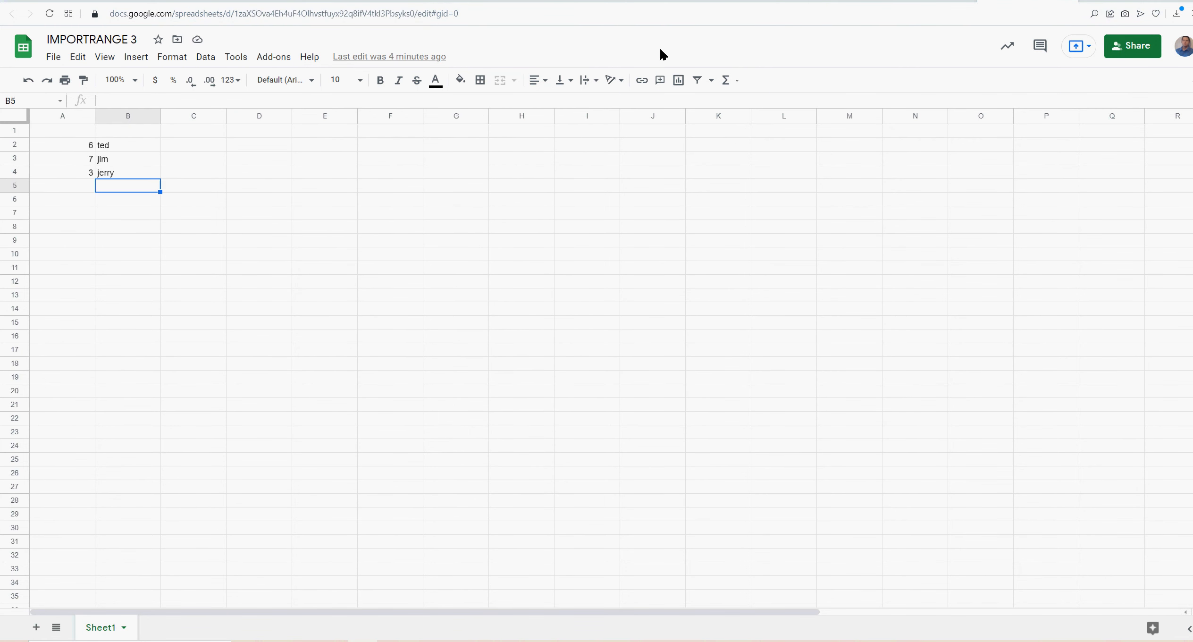
double_click(237, 13)
right_click(348, 15)
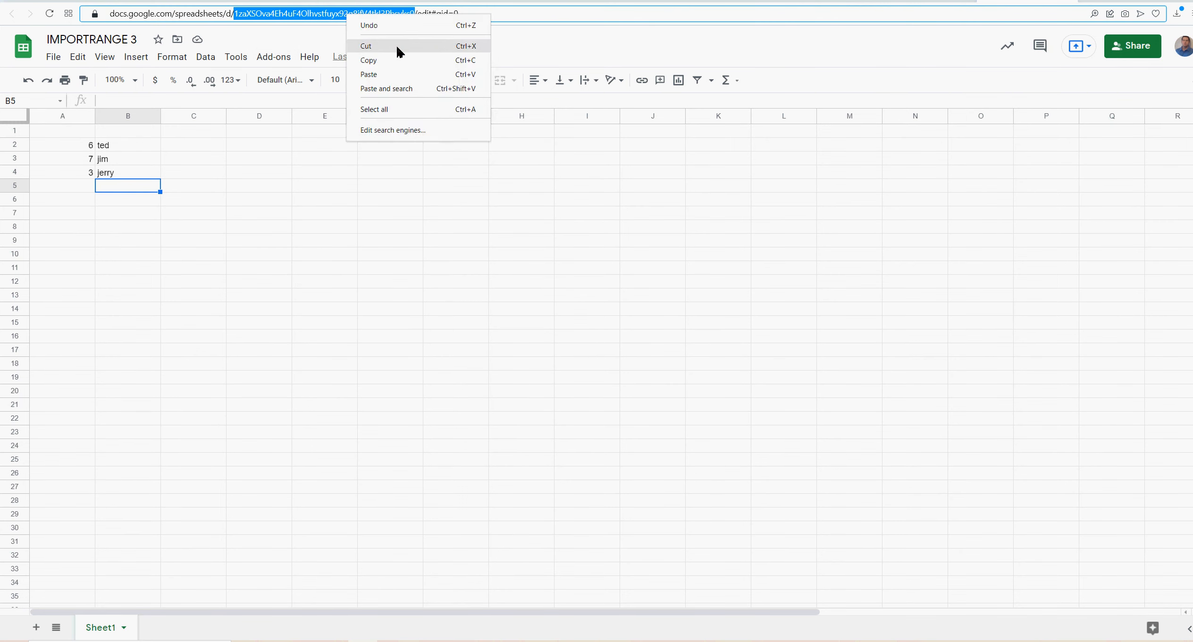
left_click(396, 59)
key("ctrl+shift+Tab")
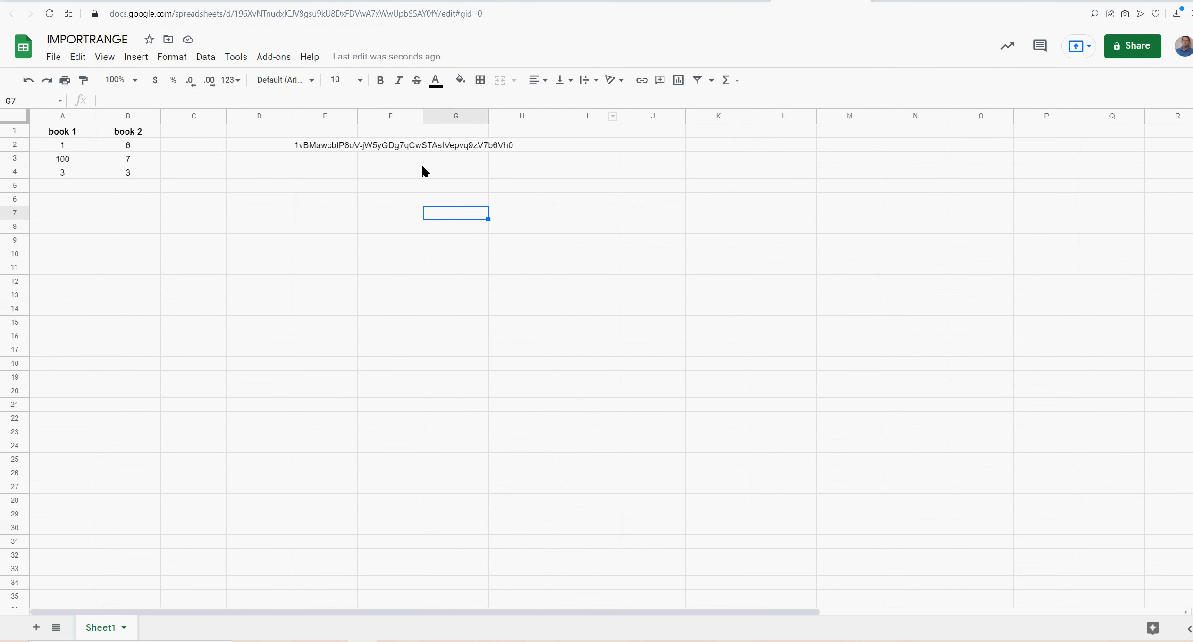
left_click(301, 162)
left_click(285, 101)
key("ctrl+v")
key("Return")
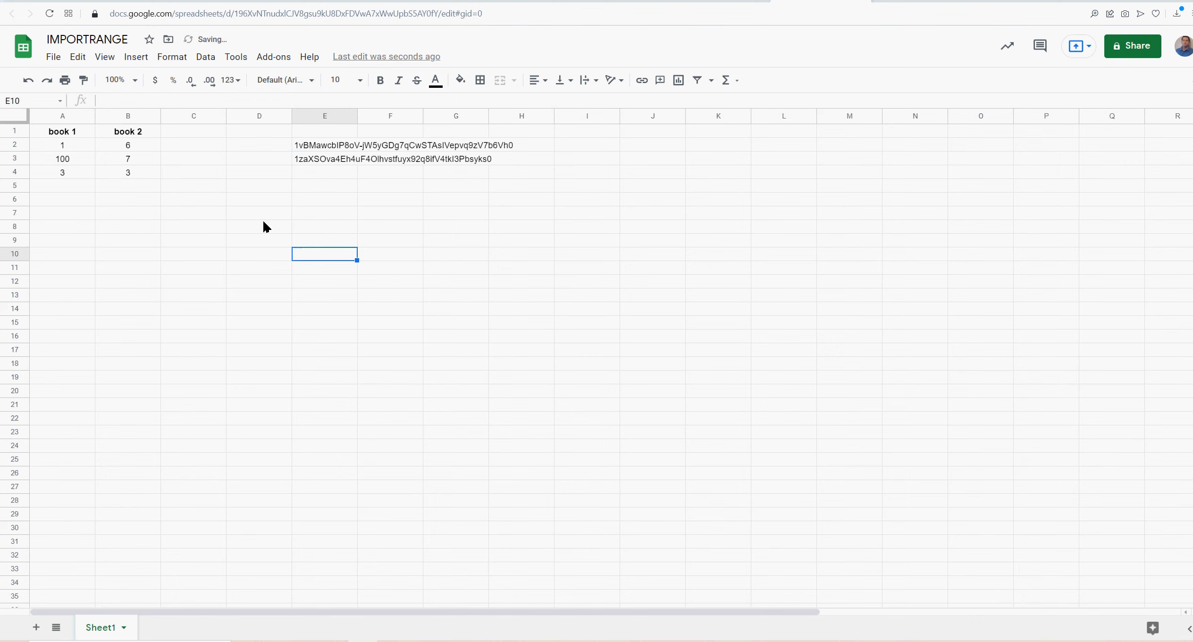
Step: Replace the quoted URL in cell A2's IMPORTRANGE formula with a reference to cell E2, and review the formula
left_click(69, 146)
left_click_drag(166, 100, 598, 106)
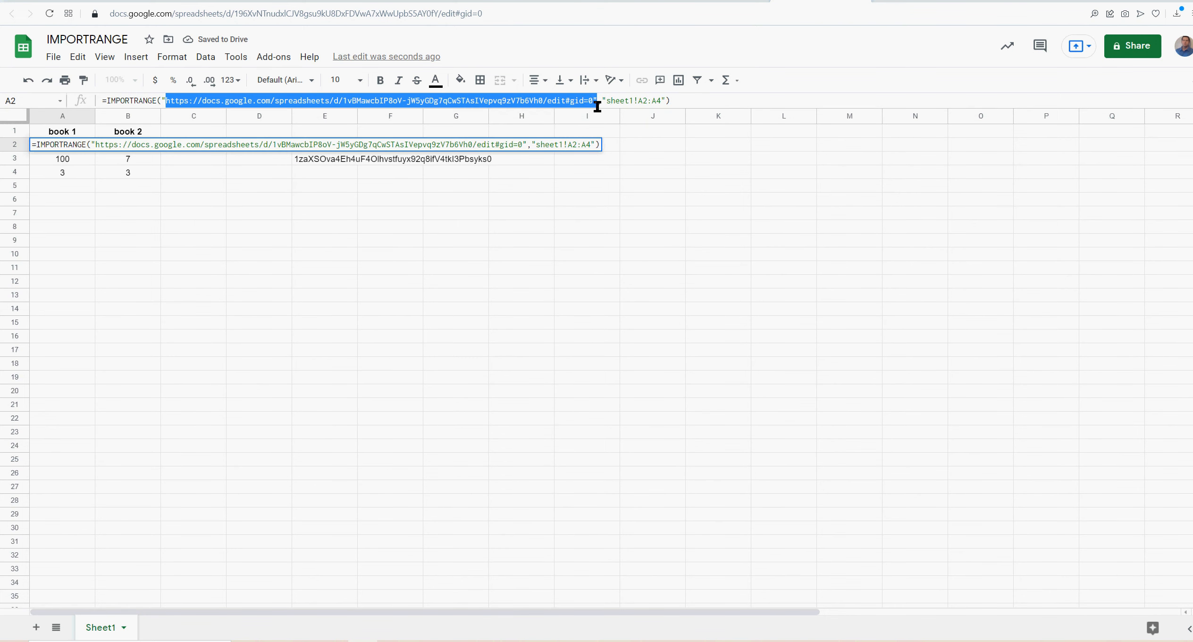
key("BackSpace")
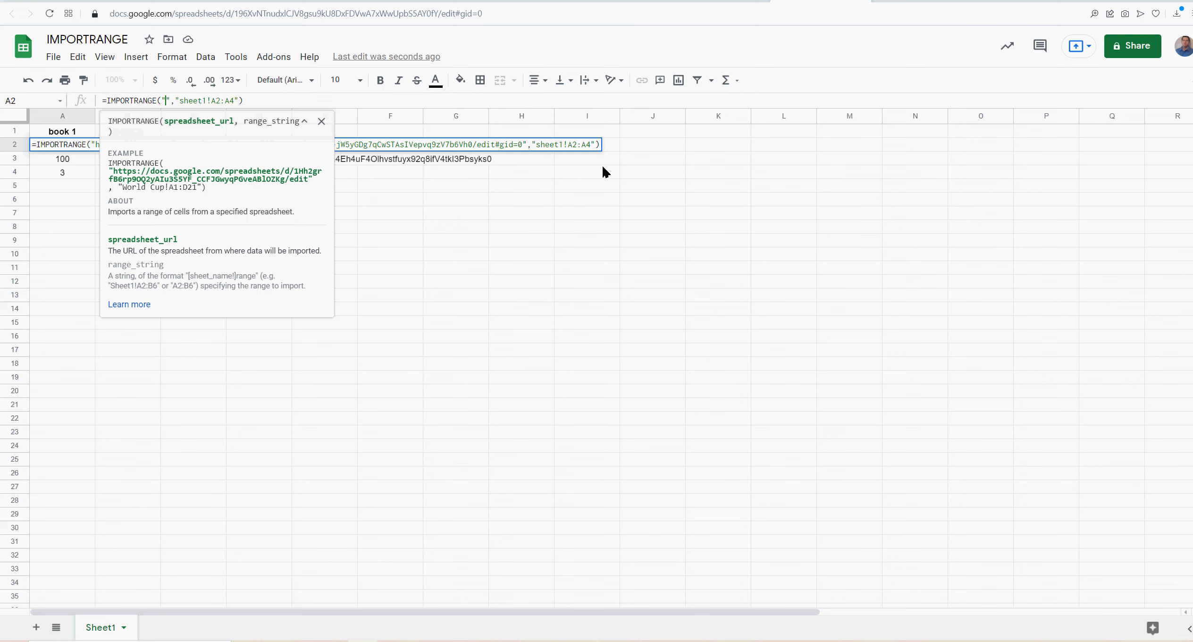
left_click(172, 101)
key("BackSpace")
key("BackSpace")
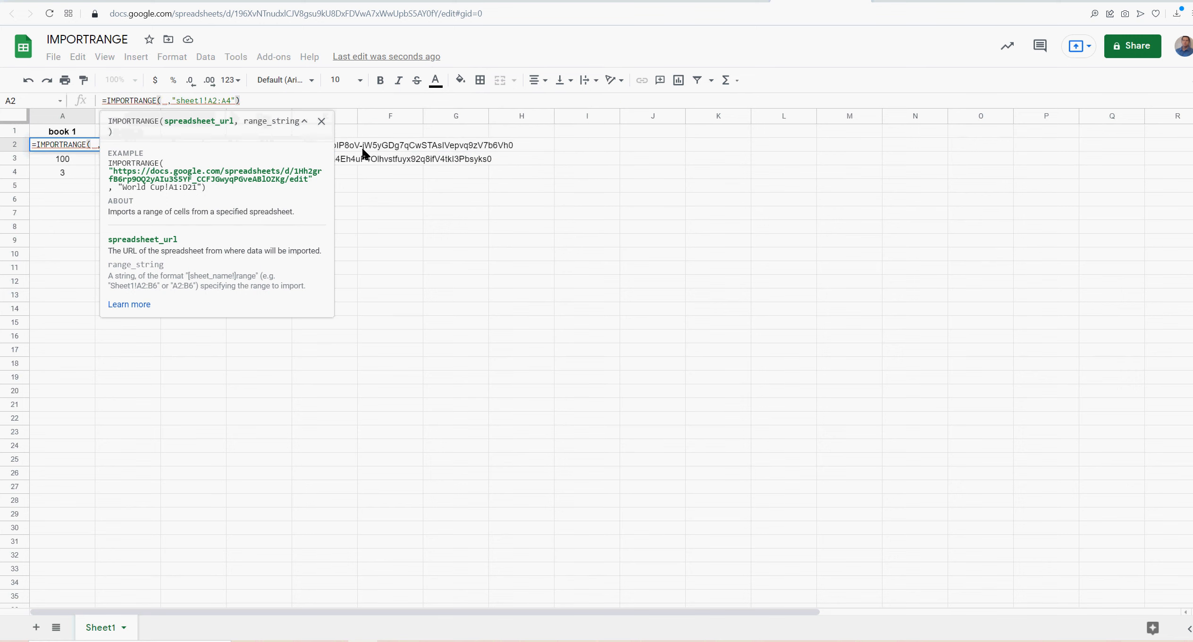
left_click(321, 121)
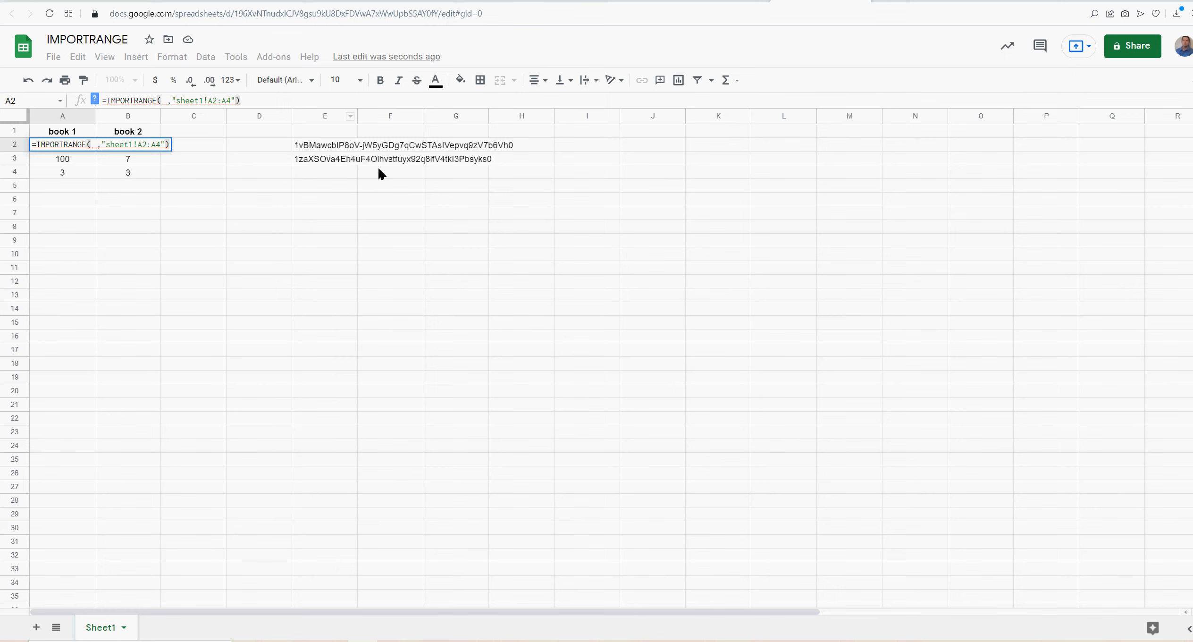
type("e2")
key("Return")
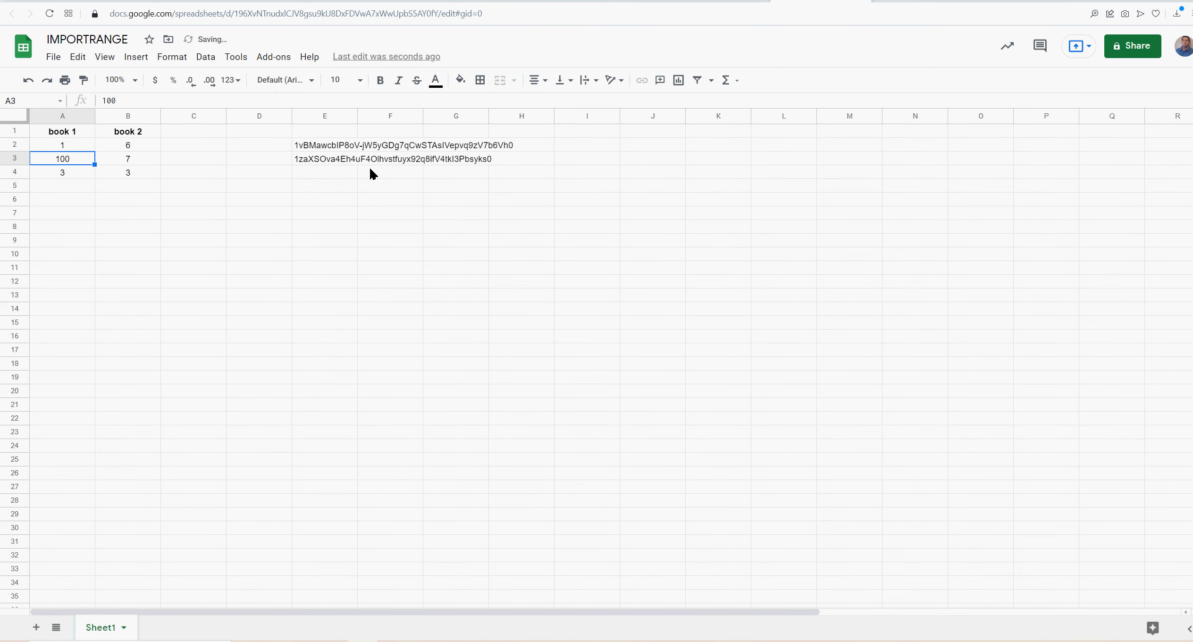
left_click(73, 146)
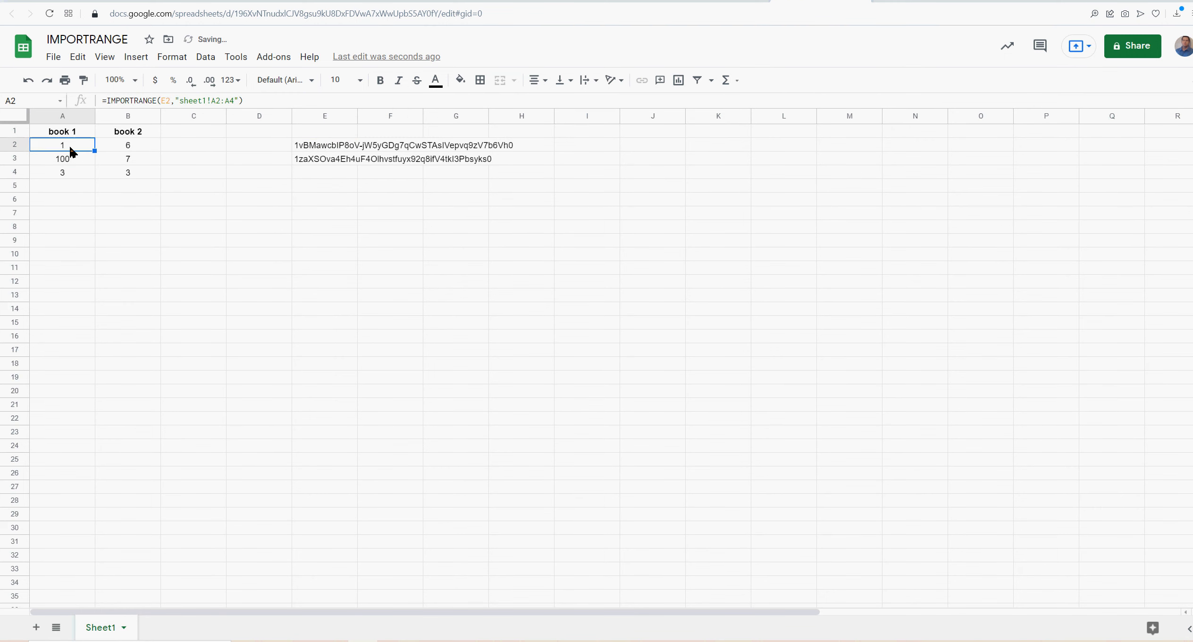
left_click(163, 101)
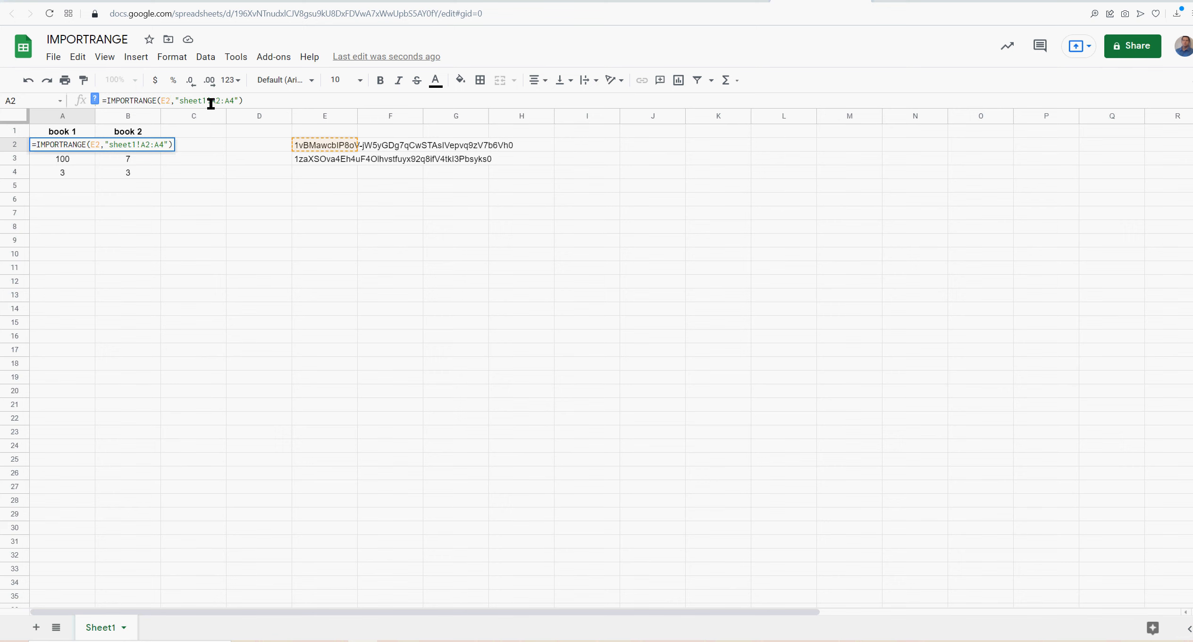
key("Return")
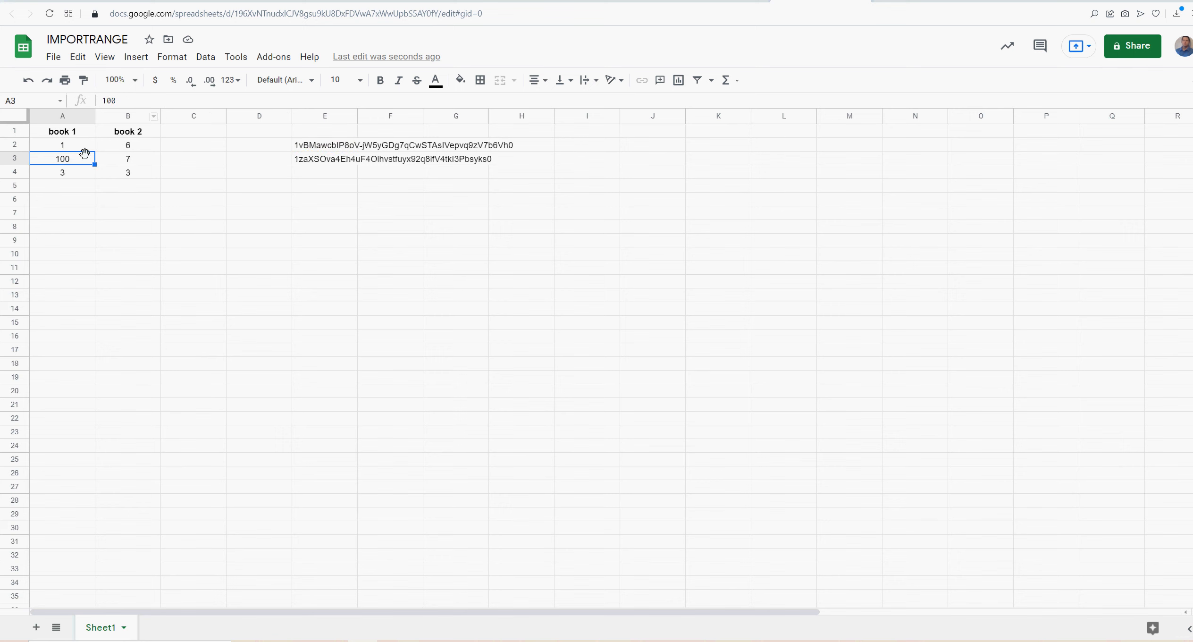
Step: Fill cell A2's formula across to B2 and change the spreadsheet reference in B2 to E3
left_click(74, 149)
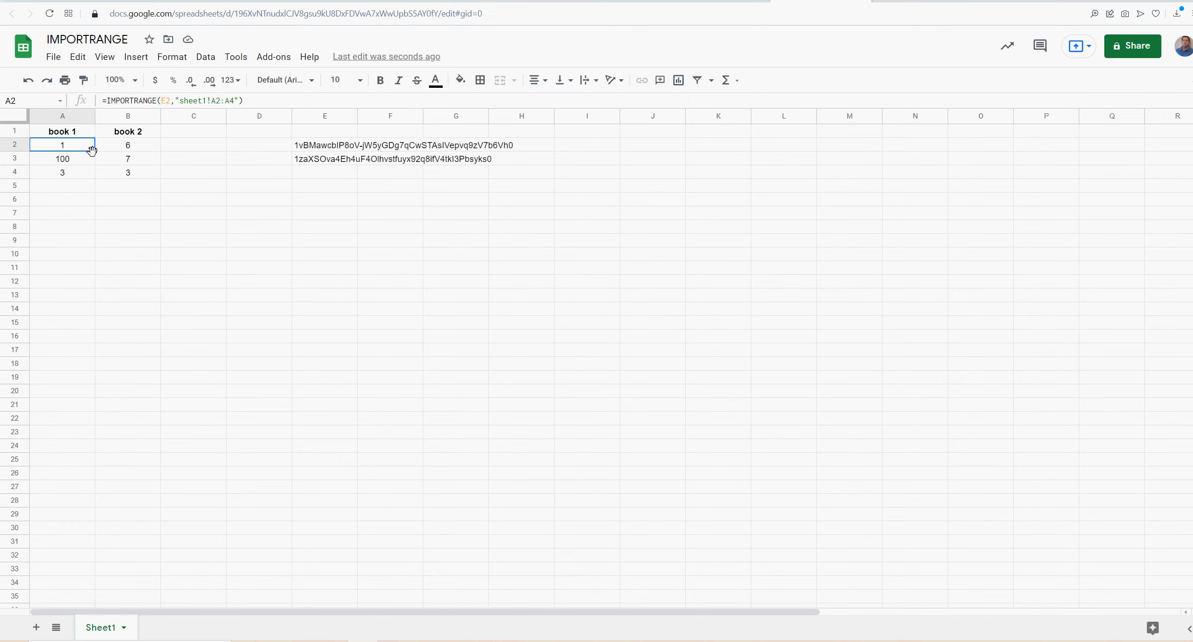
left_click_drag(97, 152, 127, 147)
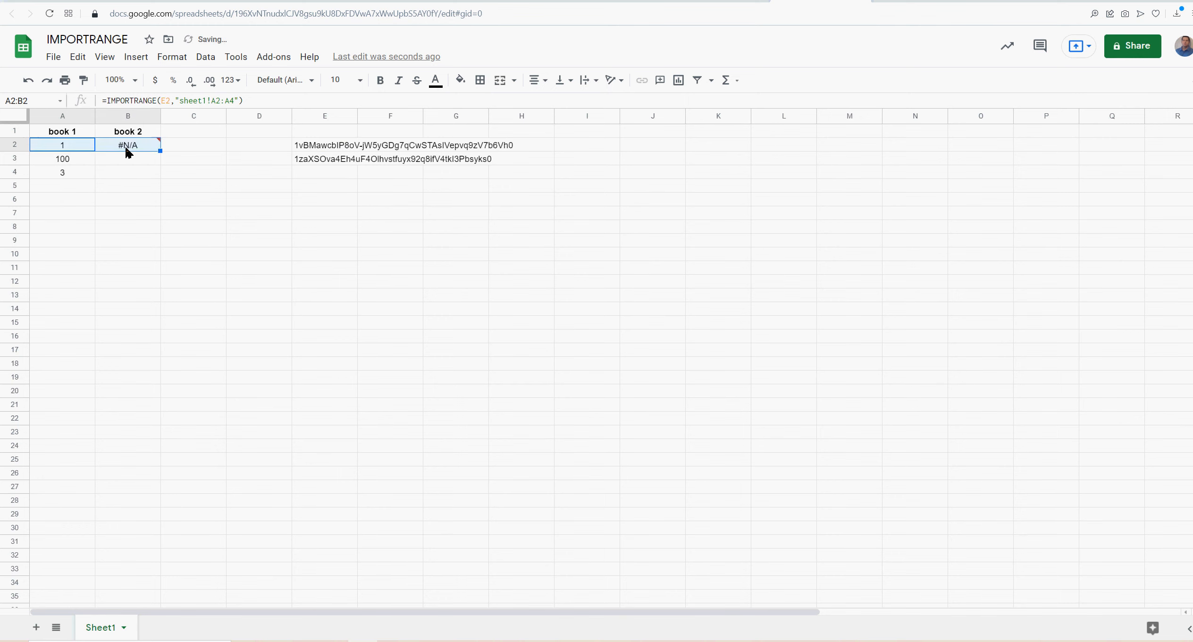
left_click(172, 102)
key("BackSpace")
key("BackSpace")
type("e3")
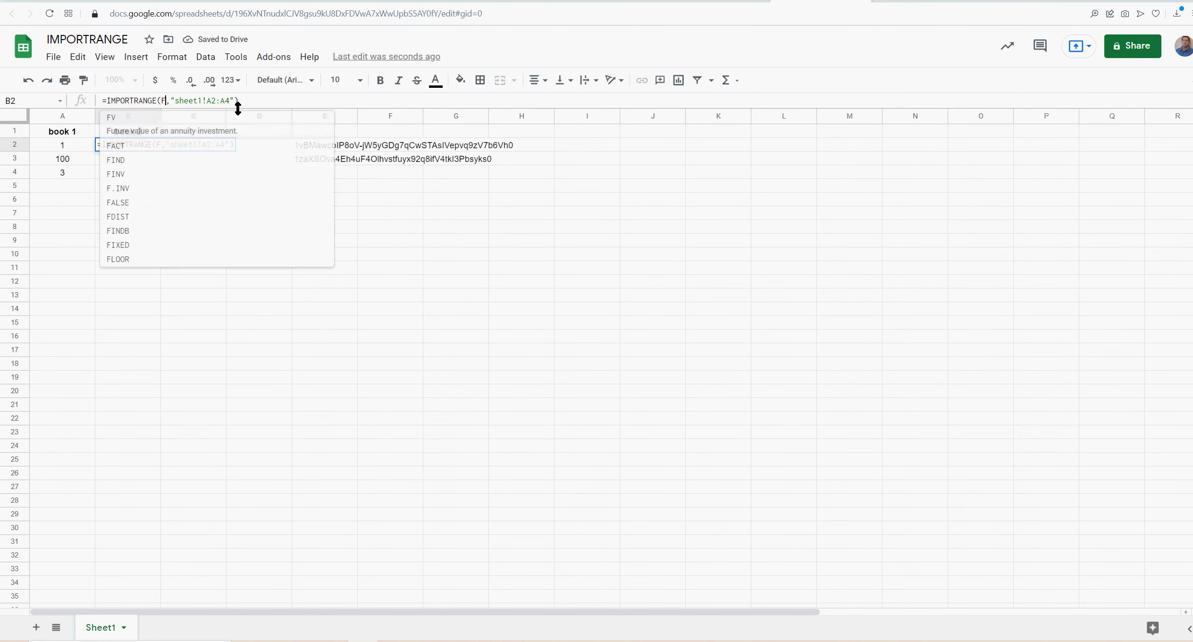
key("Return")
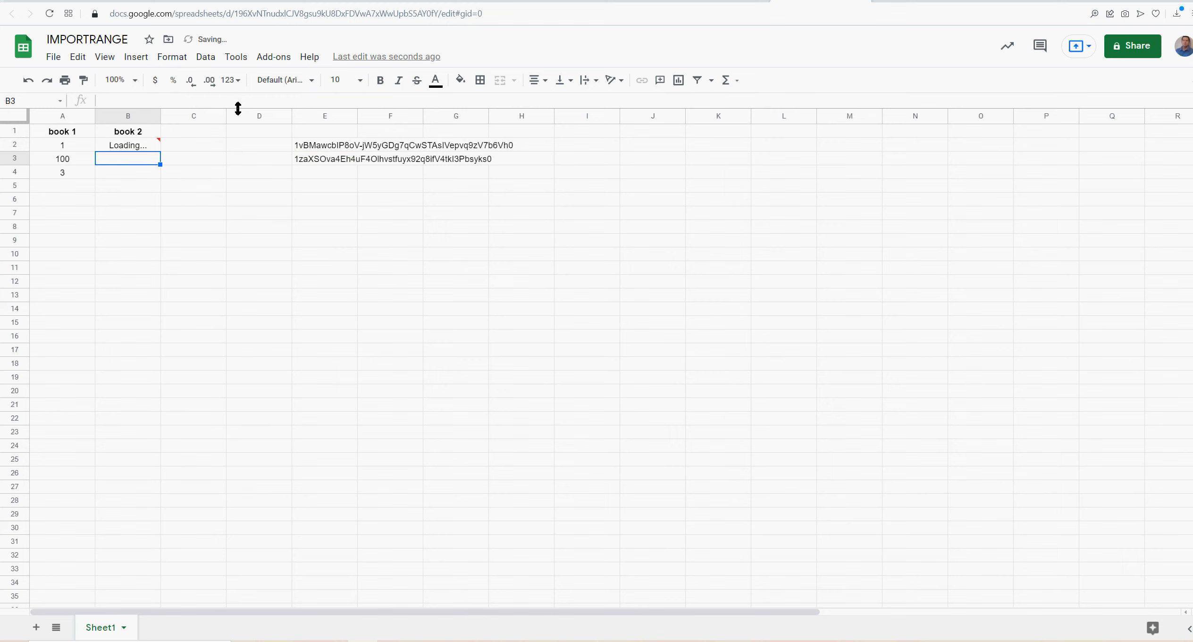
Step: Check cell A2's IMPORTRANGE formula against the ID in E2, and view the source data in the IMPORTRANGE 3 file
left_click_drag(307, 146, 310, 268)
left_click(79, 147)
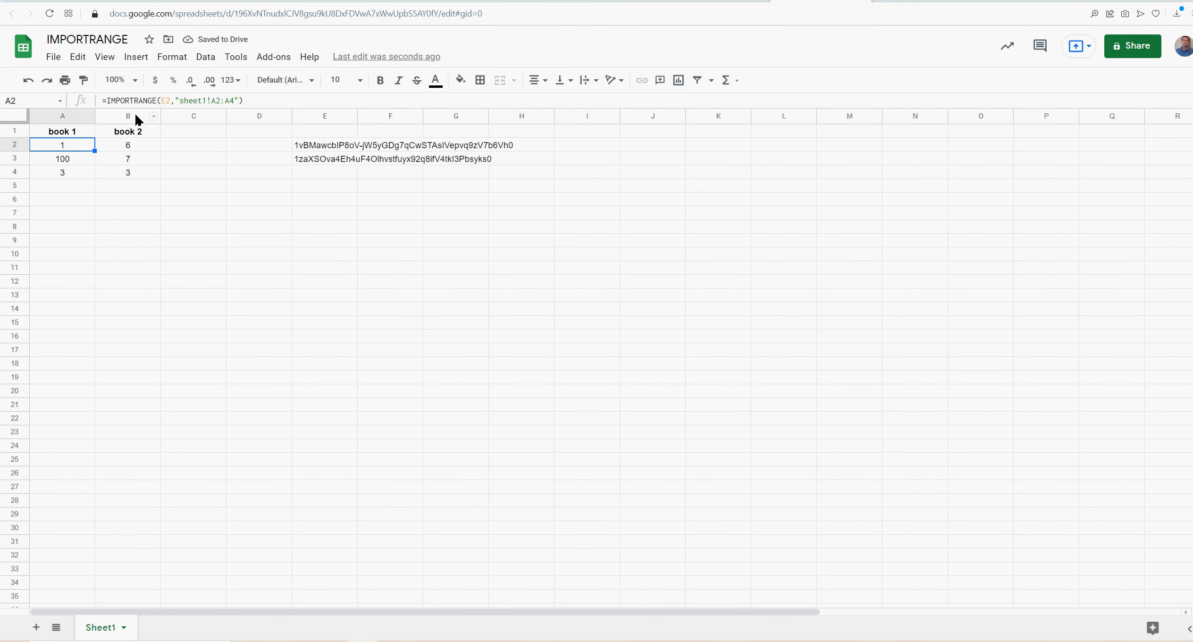
left_click(330, 146)
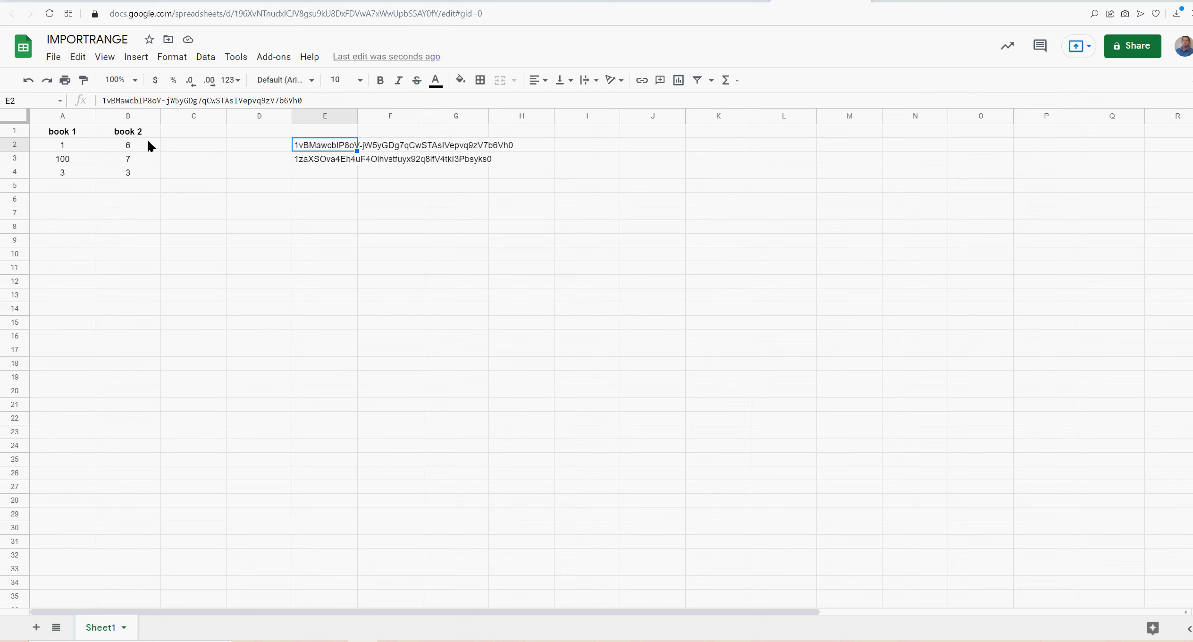
left_click(78, 148)
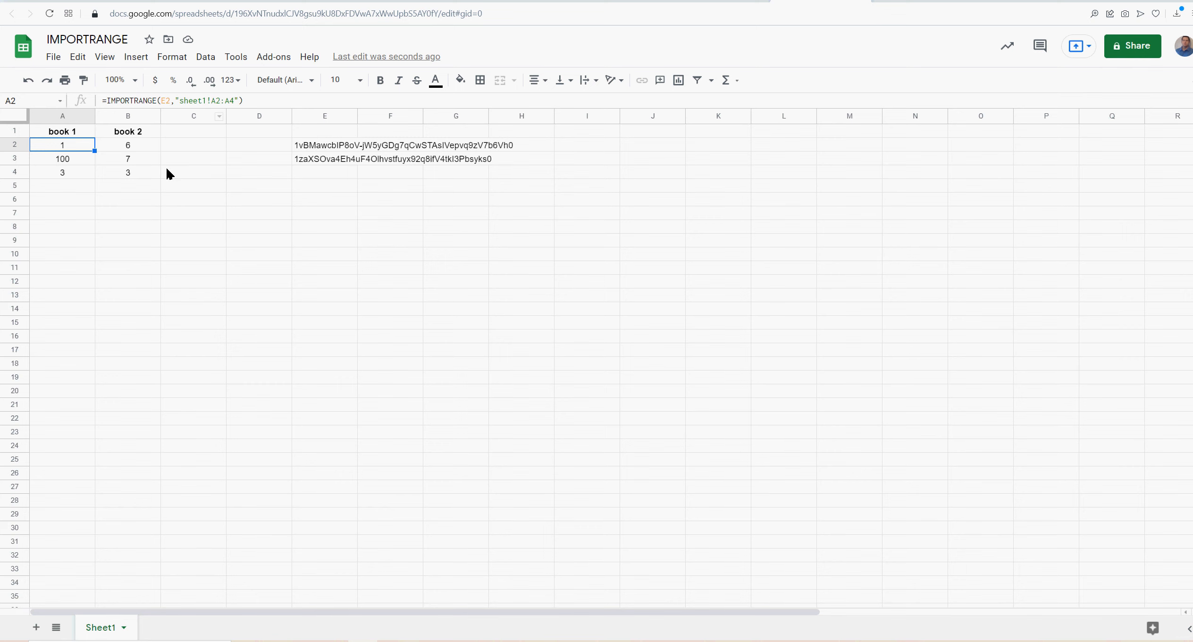
left_click_drag(84, 148, 76, 193)
left_click(941, 1)
left_click(1005, 1)
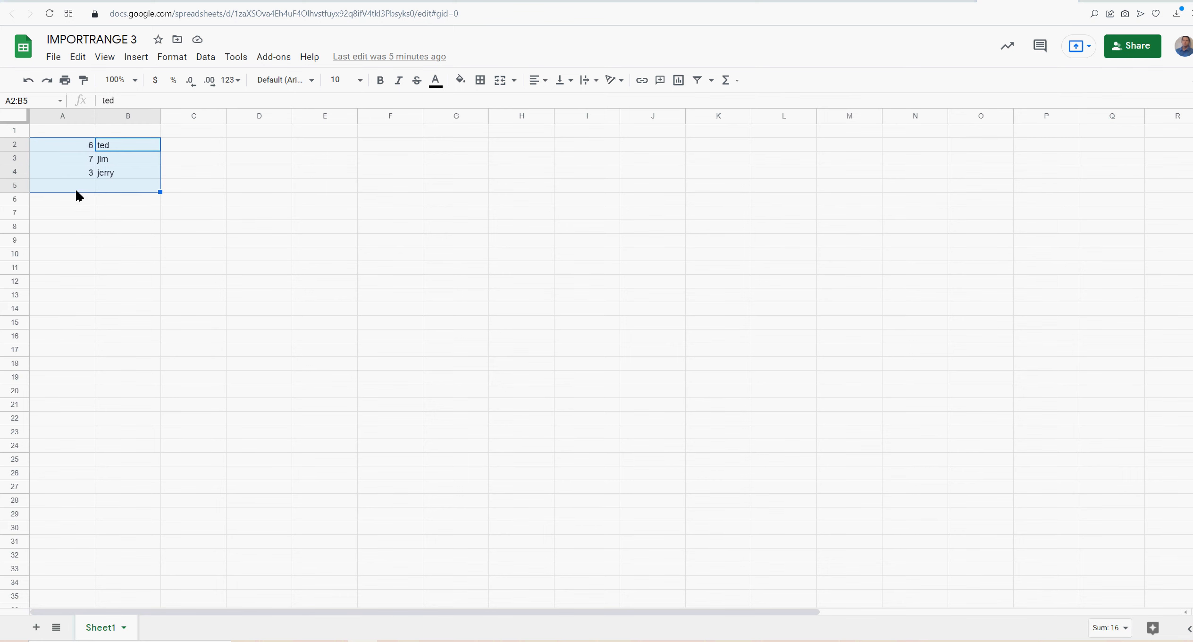
left_click(785, 2)
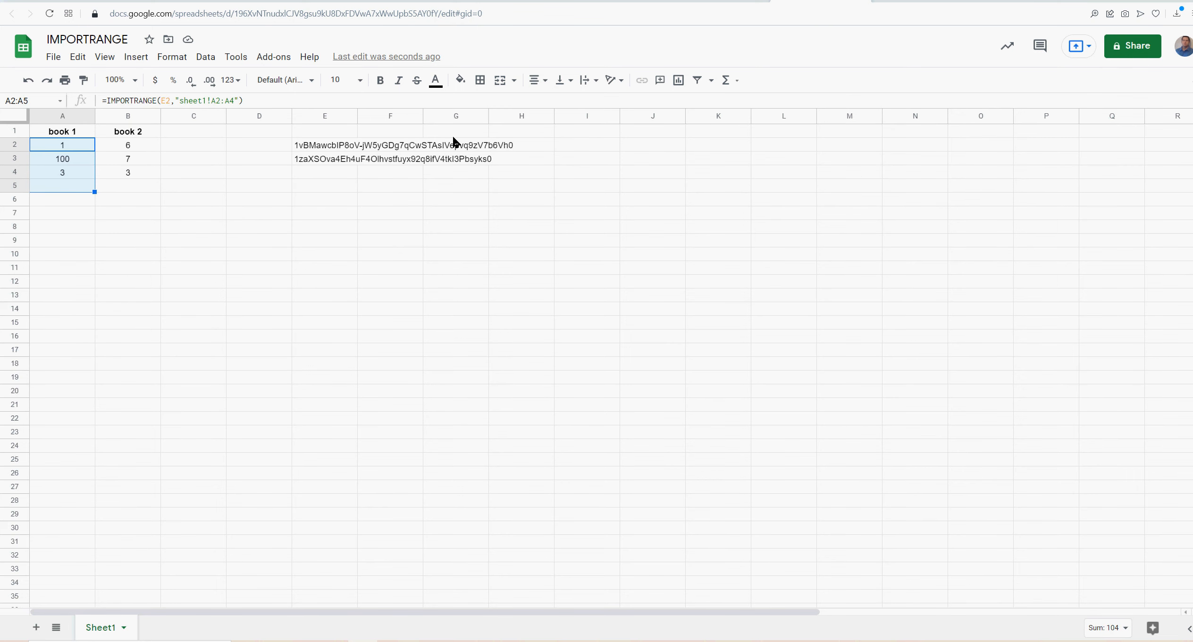
Step: Examine the spreadsheet IDs in E2 and E3 and how the formulas in A2 and B2 fill the cells below them
left_click(324, 147)
left_click(318, 159)
left_click(54, 147)
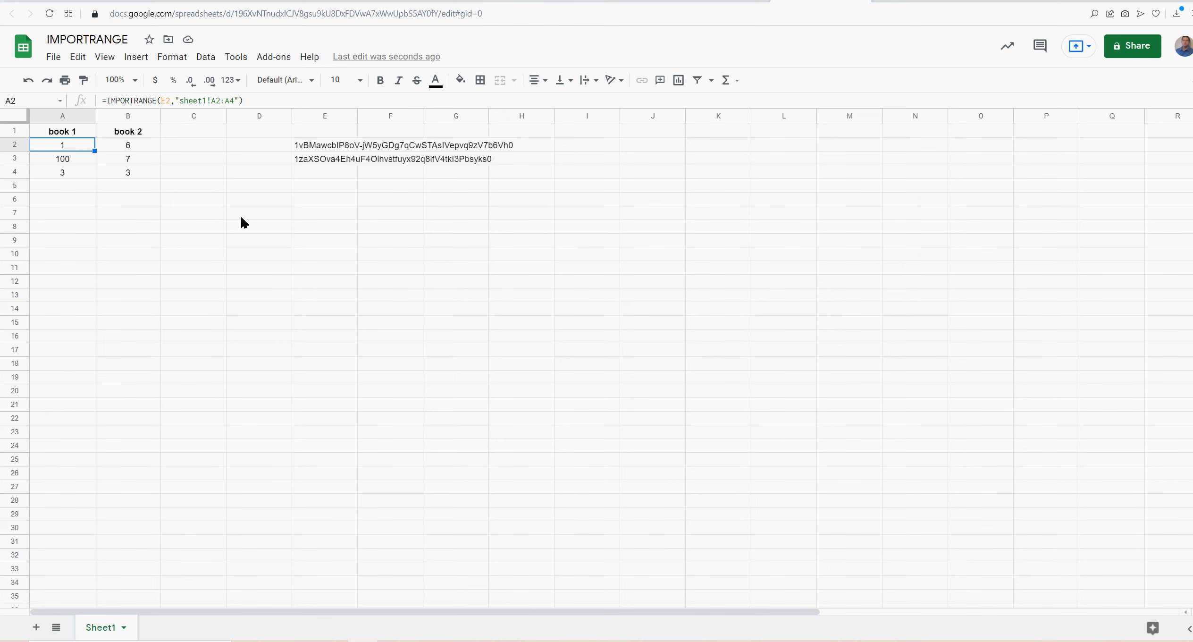
left_click(137, 148)
left_click(135, 160)
left_click(139, 174)
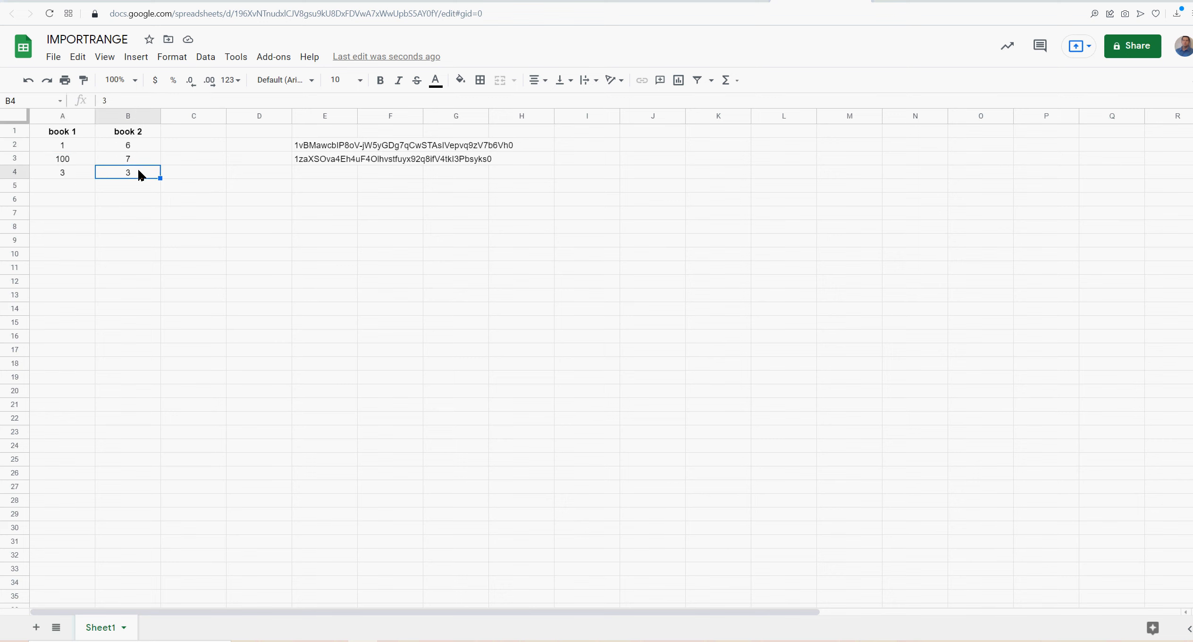
left_click(66, 148)
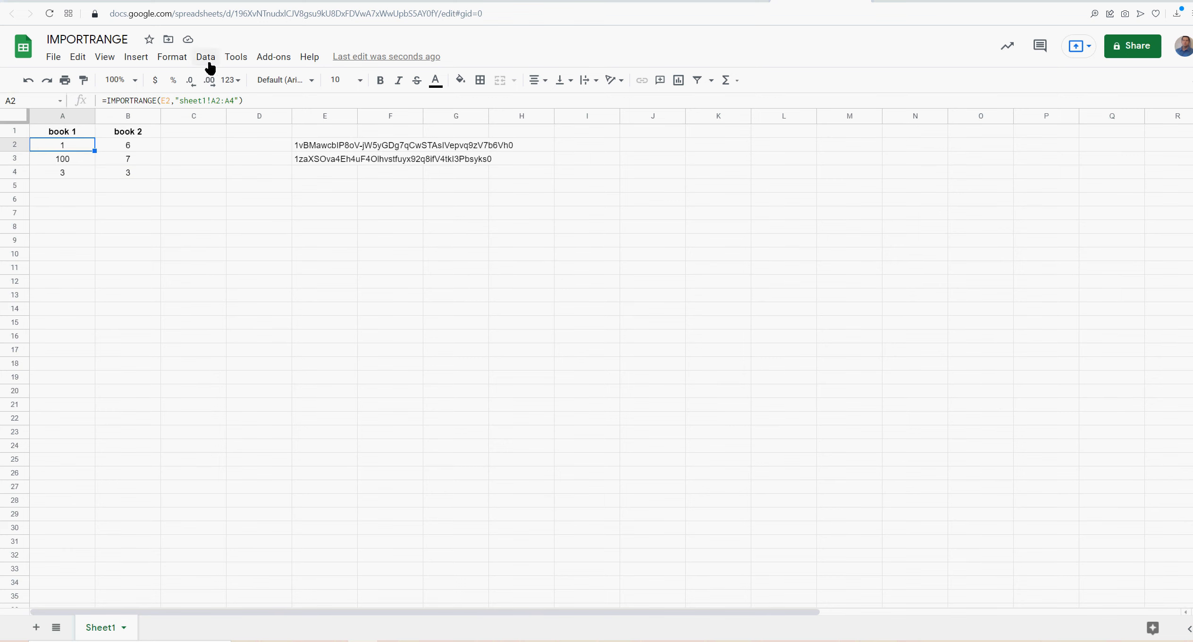
left_click_drag(69, 149, 319, 189)
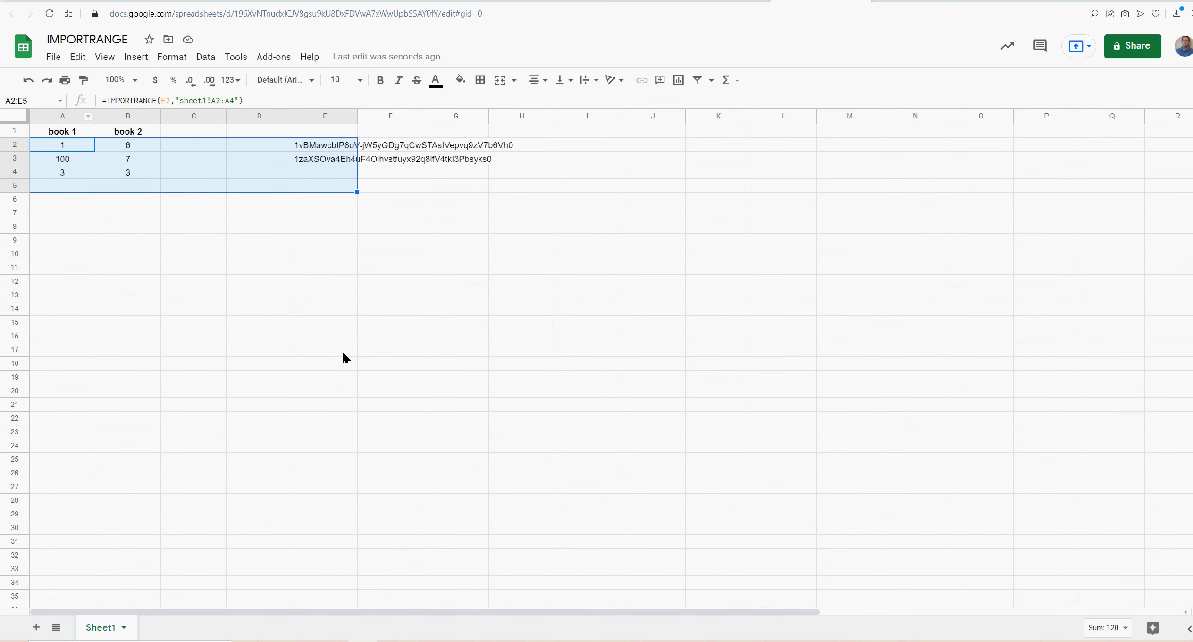
left_click(78, 144)
left_click(125, 147)
left_click(124, 159)
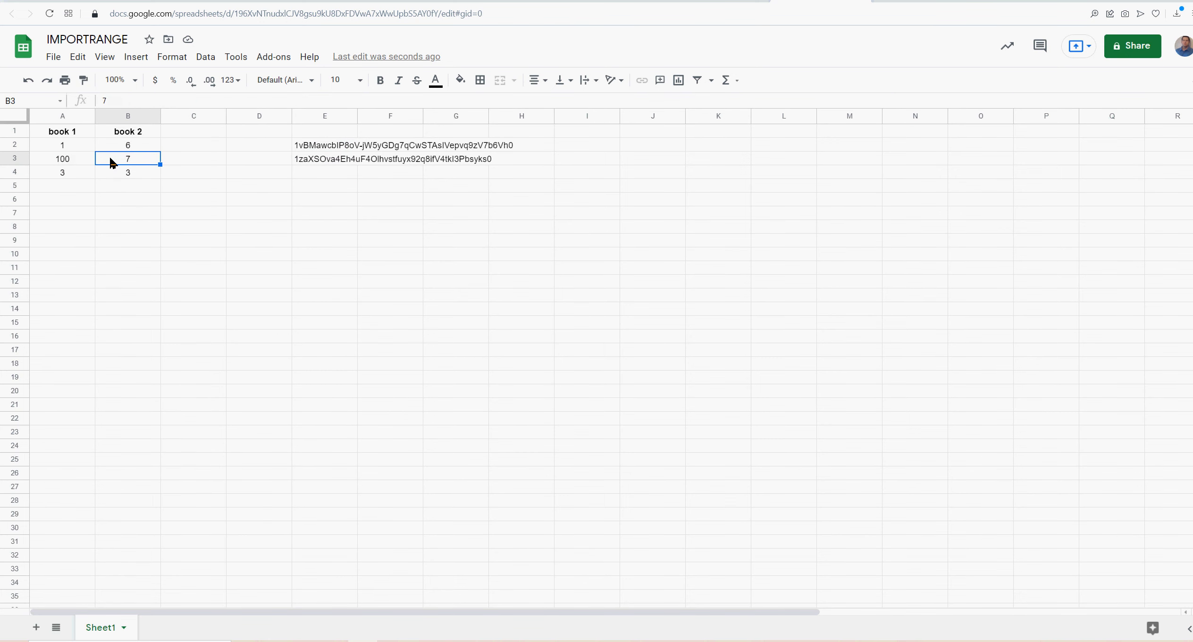
left_click(74, 160)
left_click(78, 148)
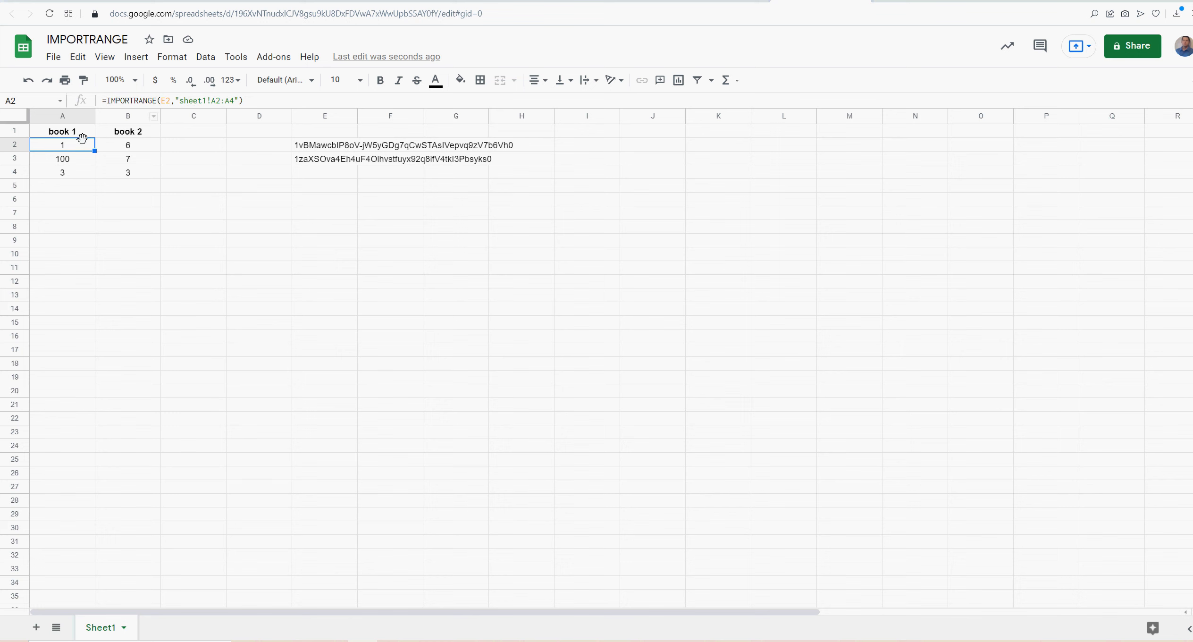
left_click(115, 150)
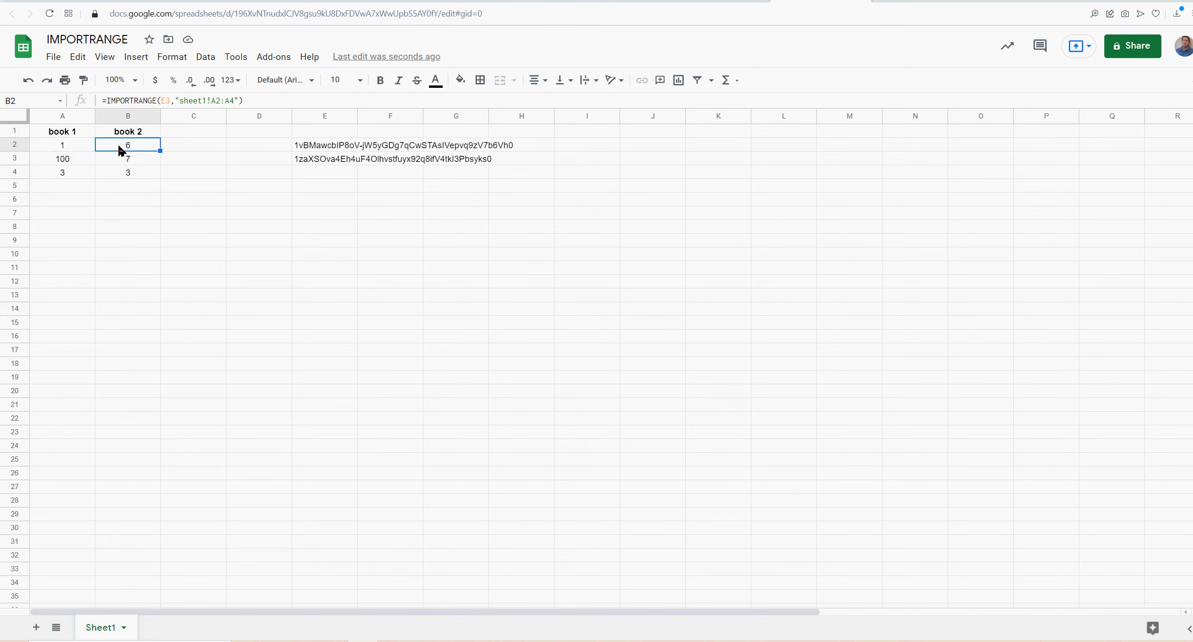
left_click(78, 151)
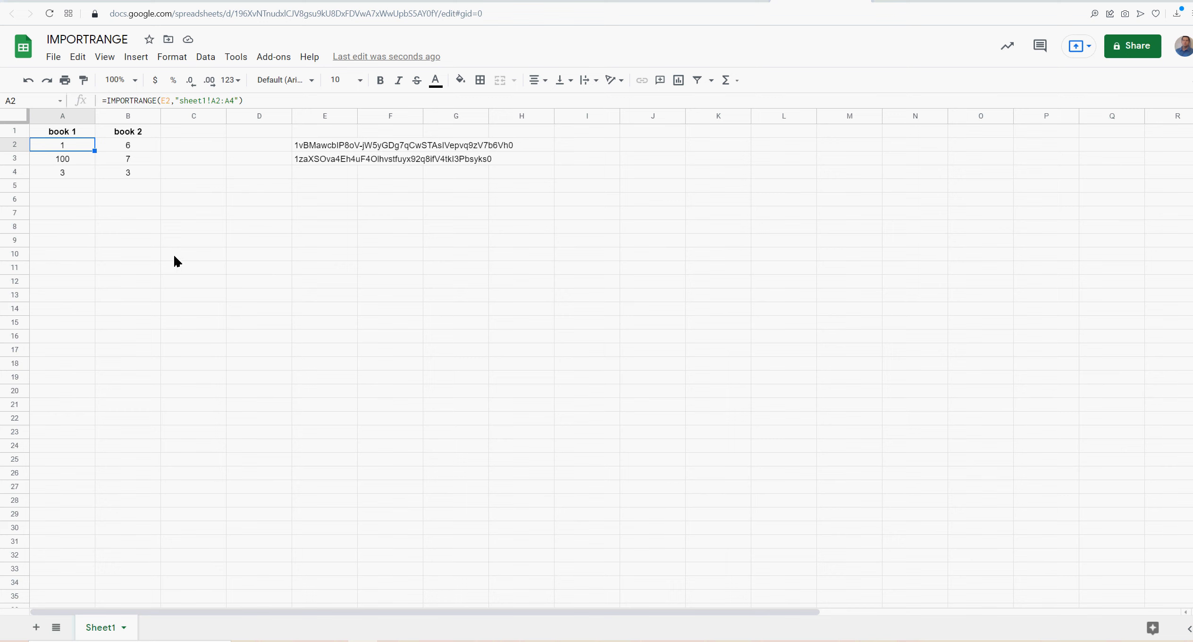
left_click(319, 207)
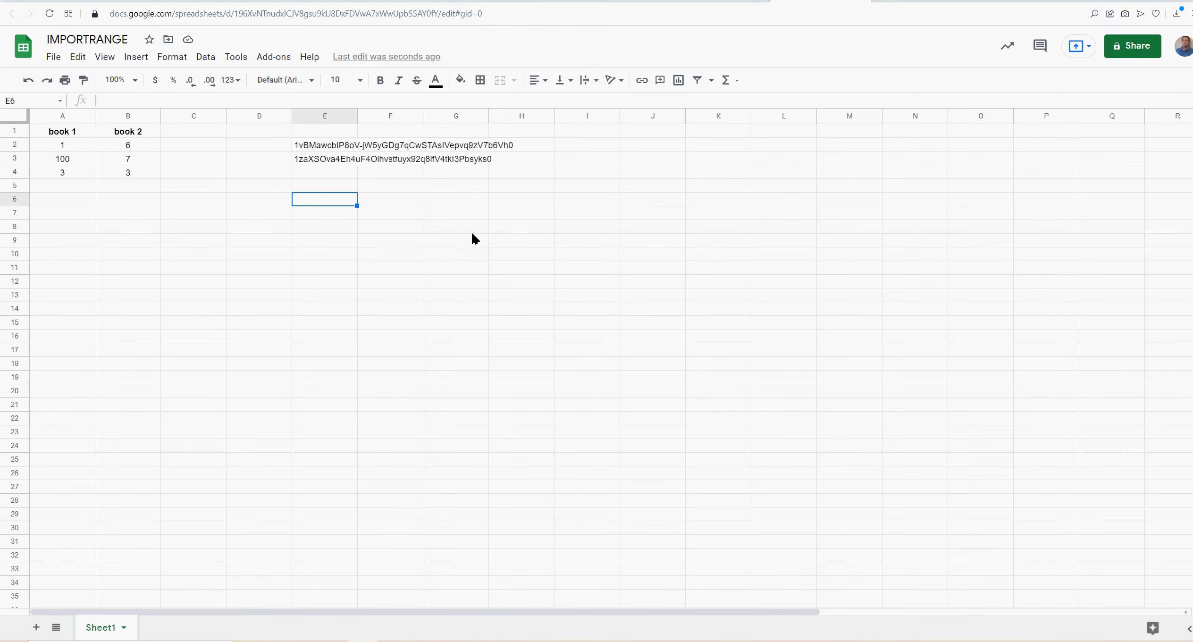
type("Check  out more:")
key("Return")
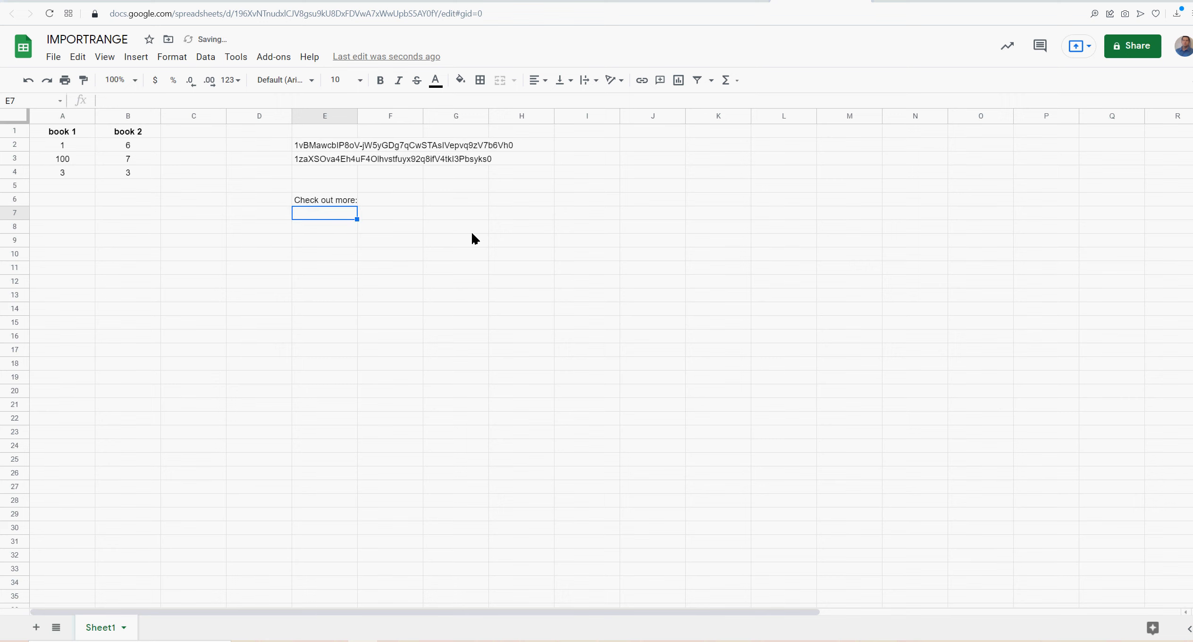
type("https://")
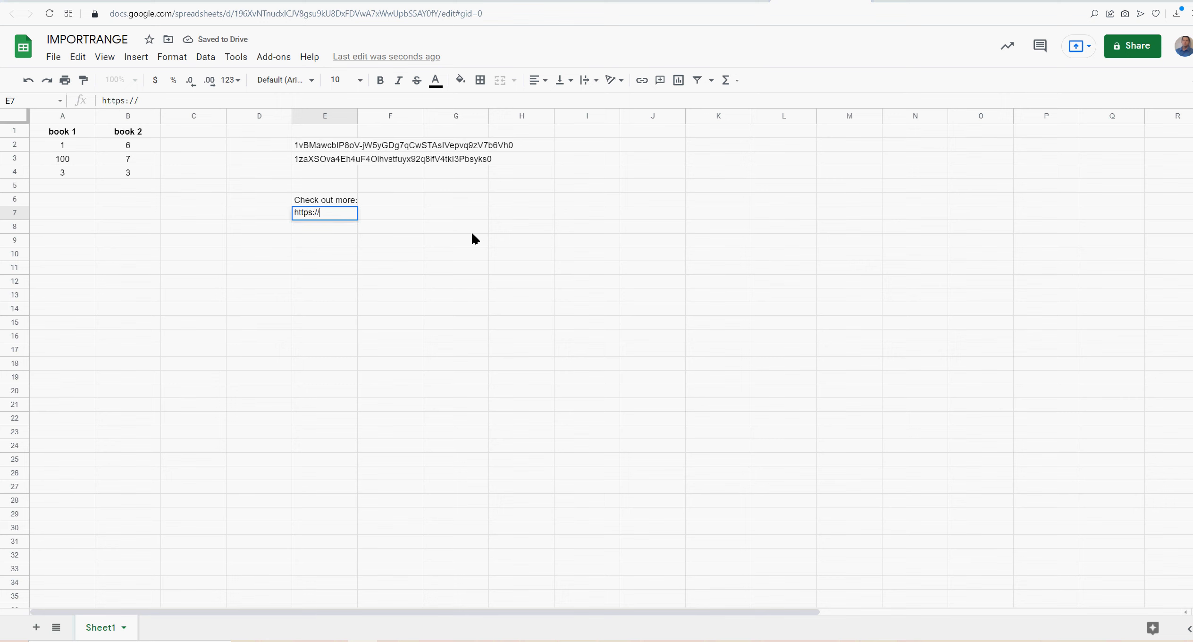
type("www.smar")
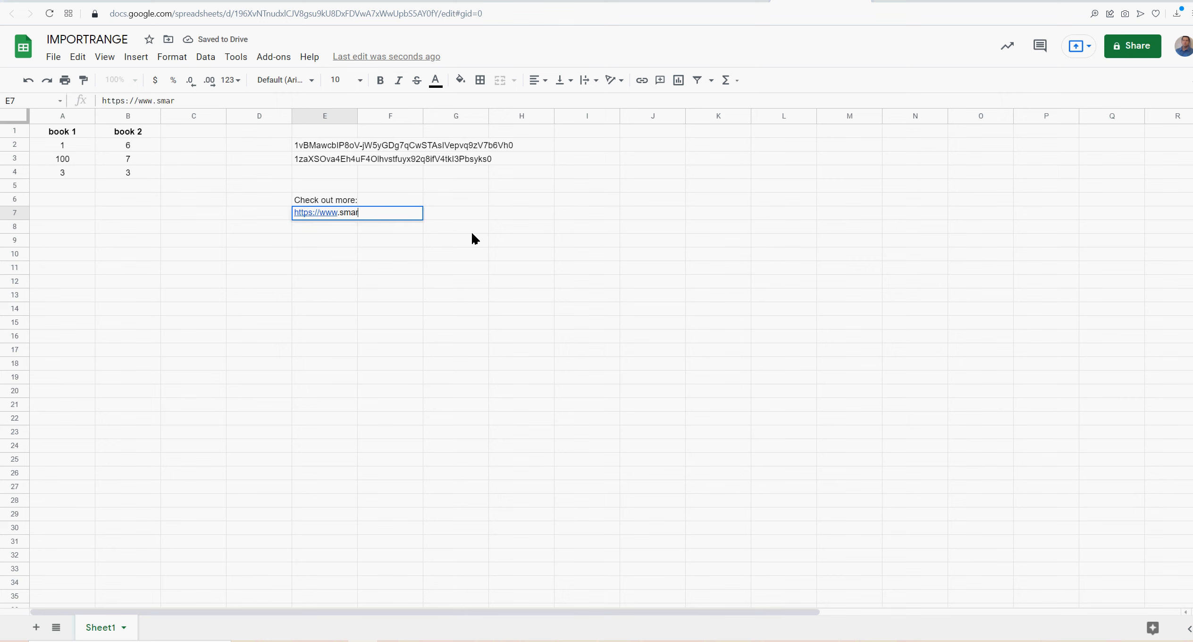
type("thelping.com")
key("Return")
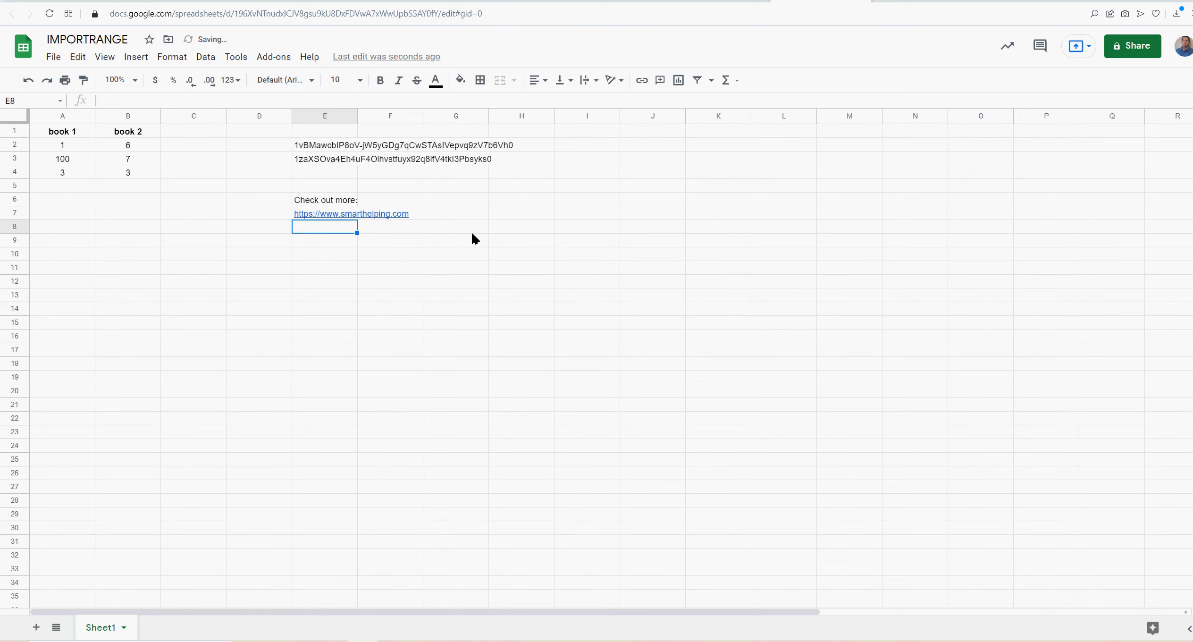
Step: Make the "Check out more:" label in E6 bold and widen column E slightly to fit it
left_click(327, 200)
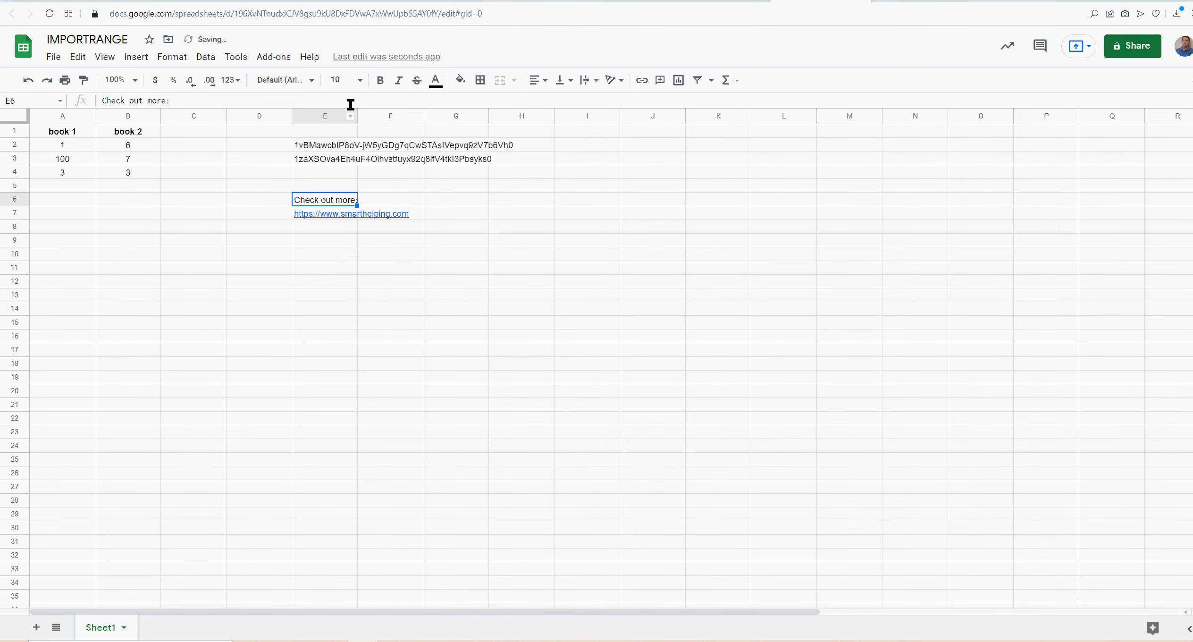
left_click(380, 80)
left_click(525, 284)
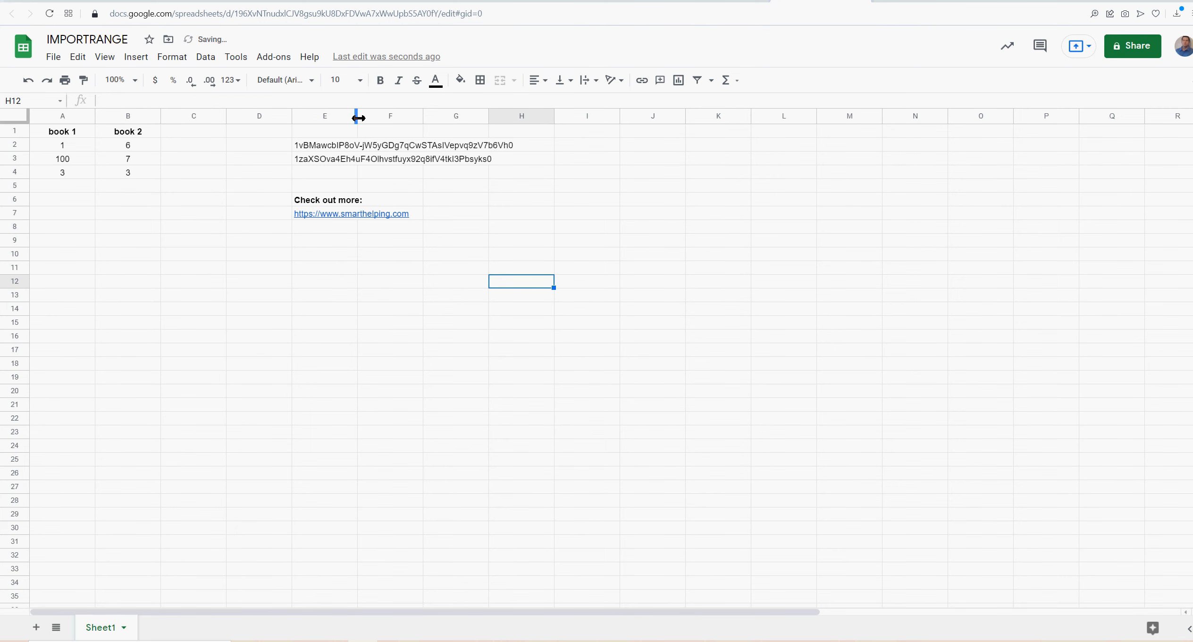
left_click_drag(357, 118, 372, 118)
left_click(658, 365)
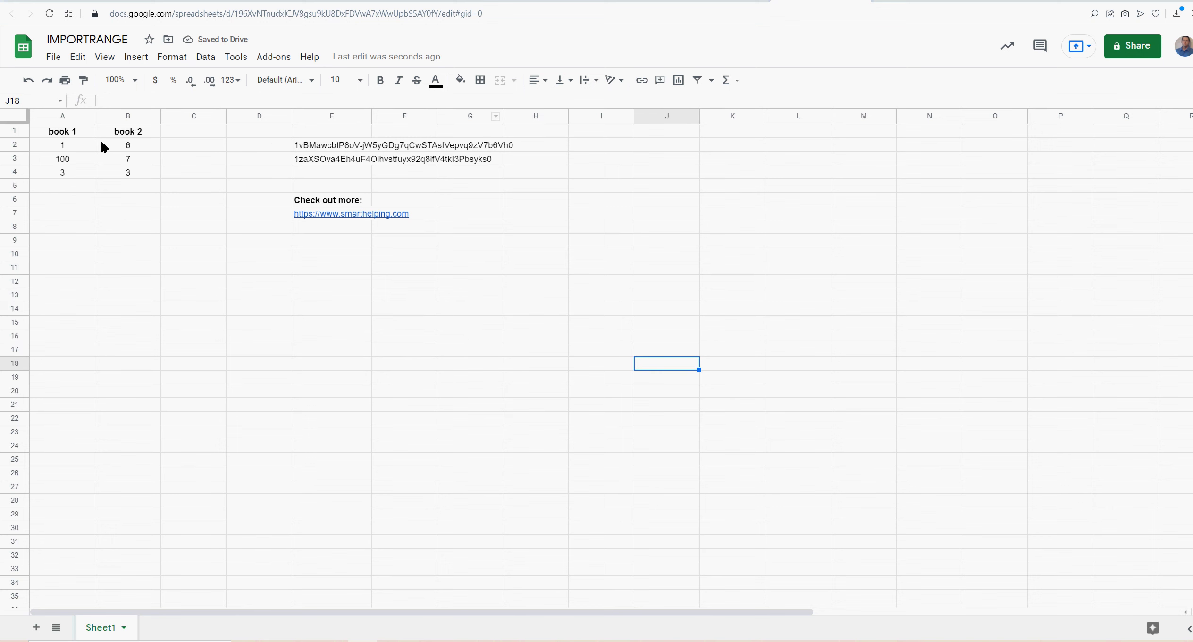
Step: Review the IMPORTRANGE formulas in A2 and B2 and the ranges their imported data occupies
left_click(73, 148)
left_click(124, 146)
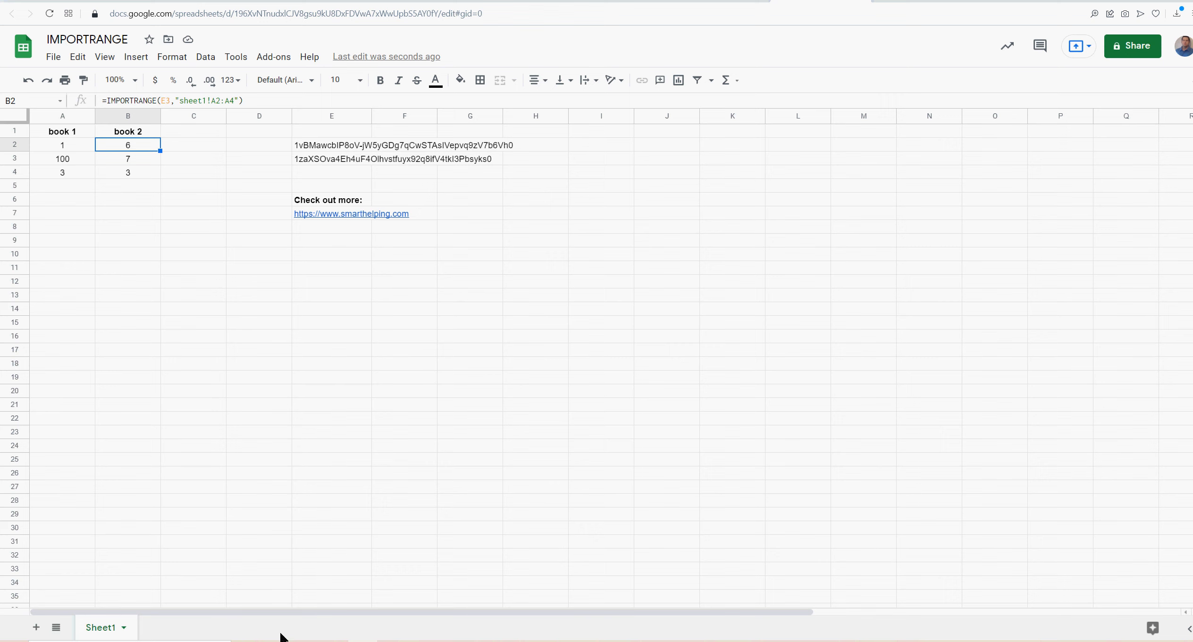
left_click(80, 150)
left_click(124, 147)
left_click_drag(72, 153, 72, 212)
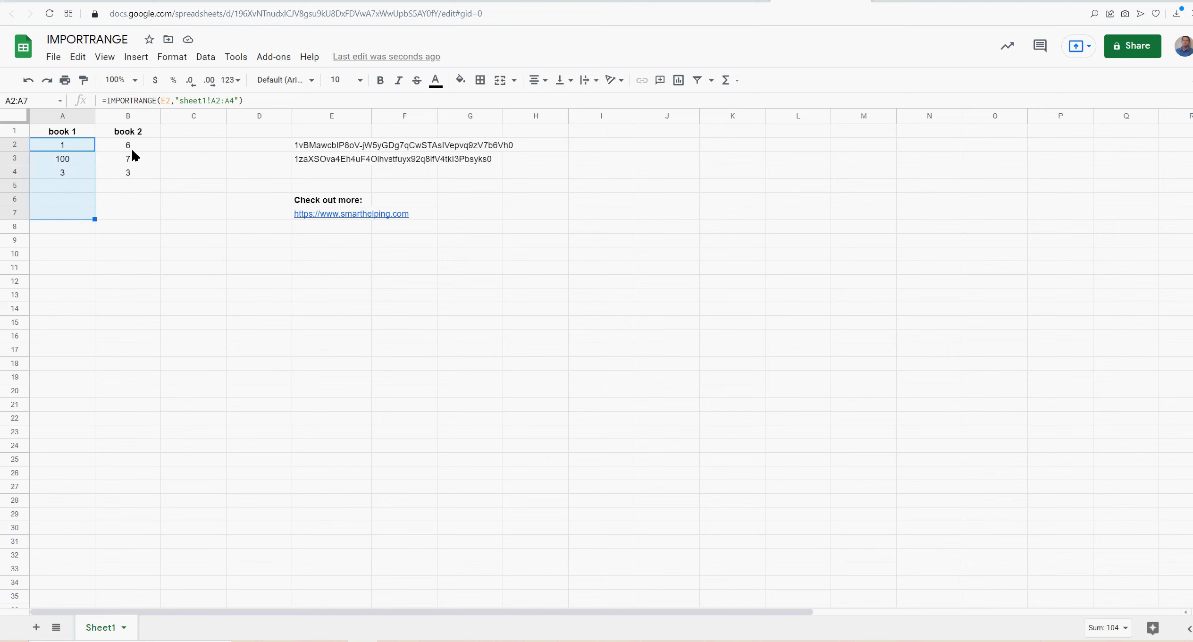
left_click_drag(131, 147, 130, 200)
left_click(196, 146)
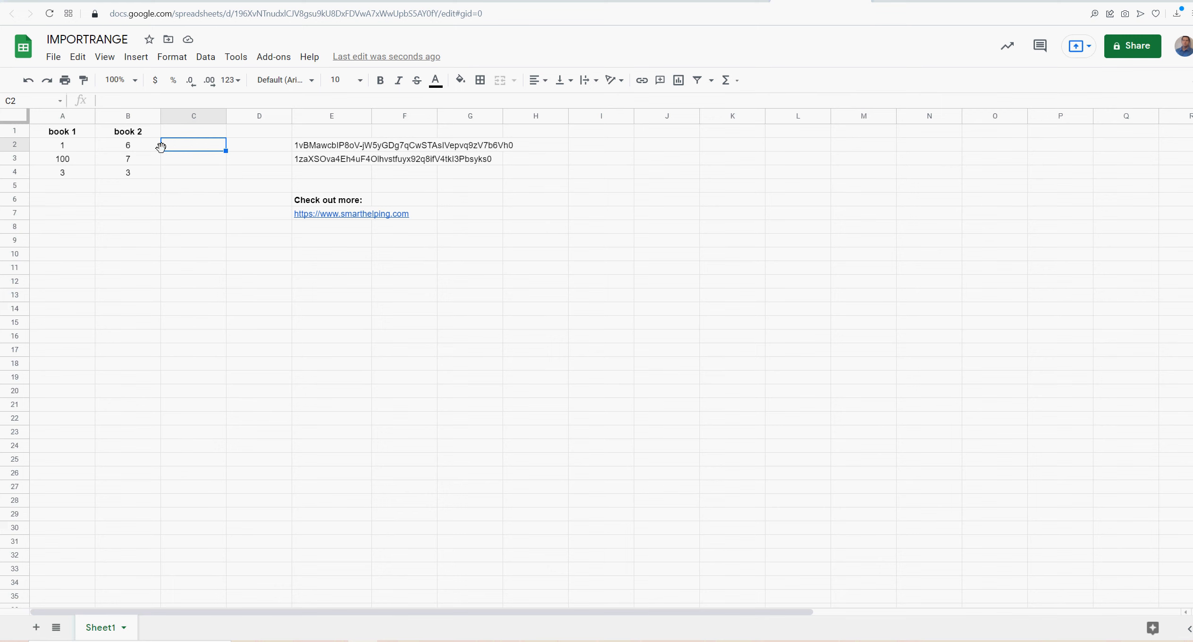
left_click(76, 150)
left_click(125, 148)
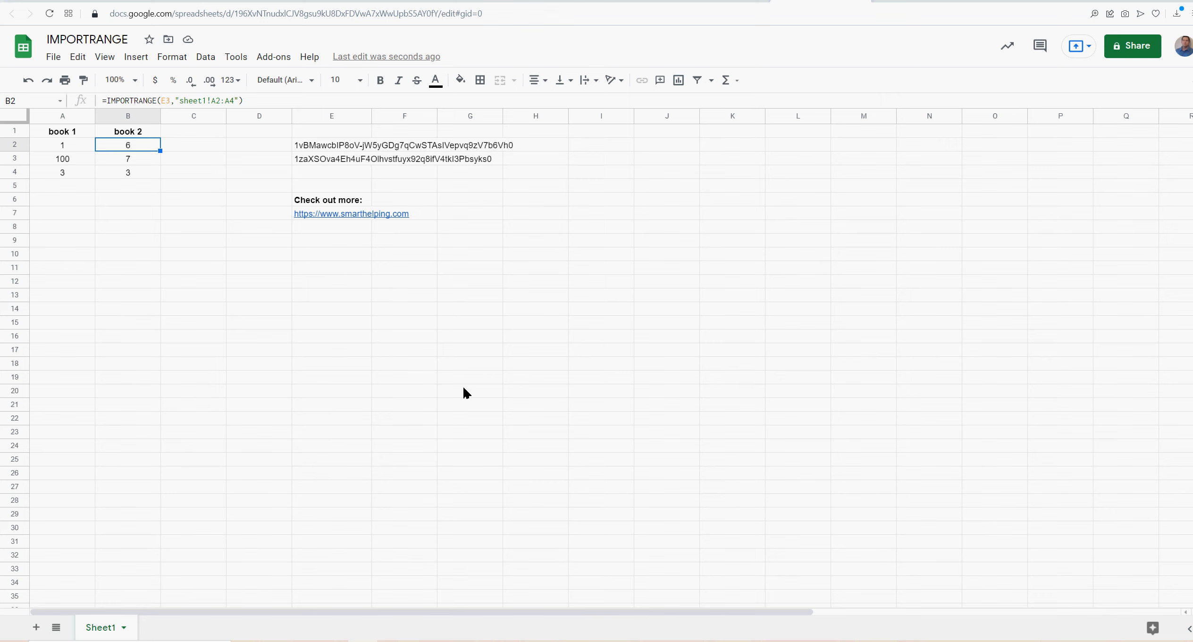
left_click_drag(64, 149, 141, 314)
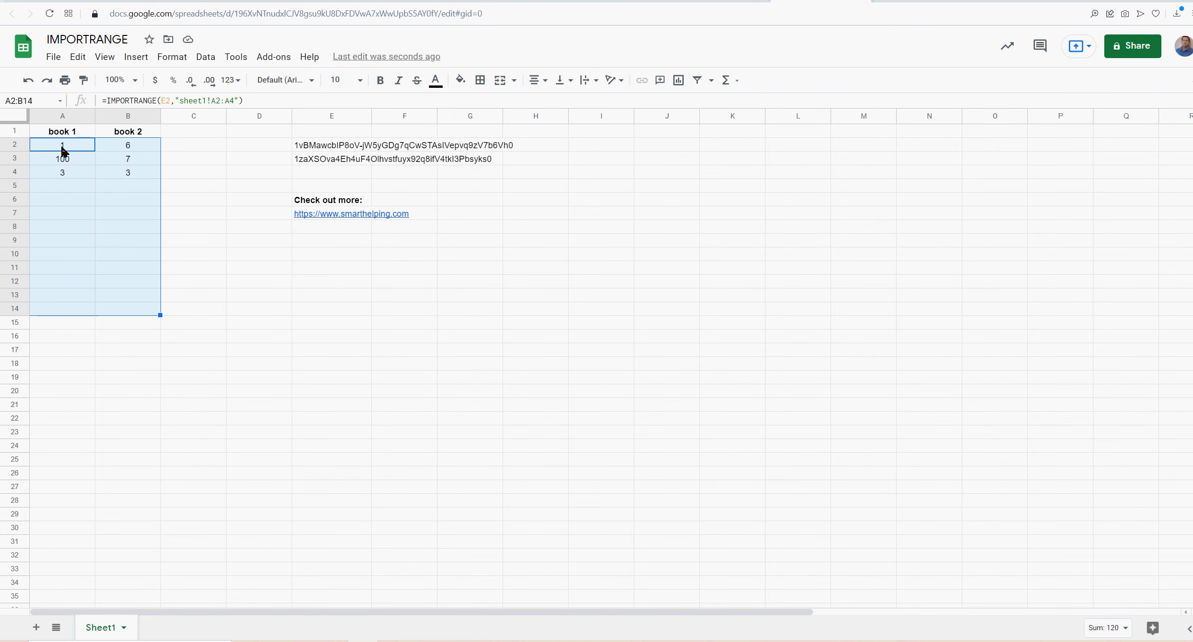
Step: Enter a SUM formula in cell J8 that totals the whole of column B
left_click(666, 227)
type("=")
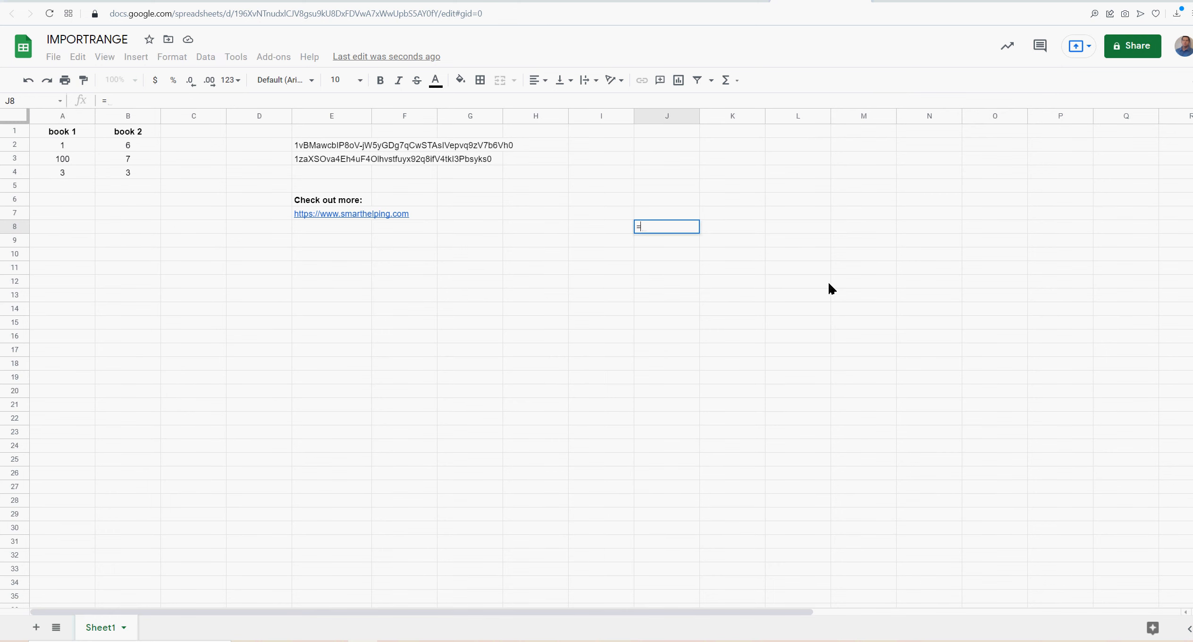
type("sum(")
left_click(135, 118)
key("Return")
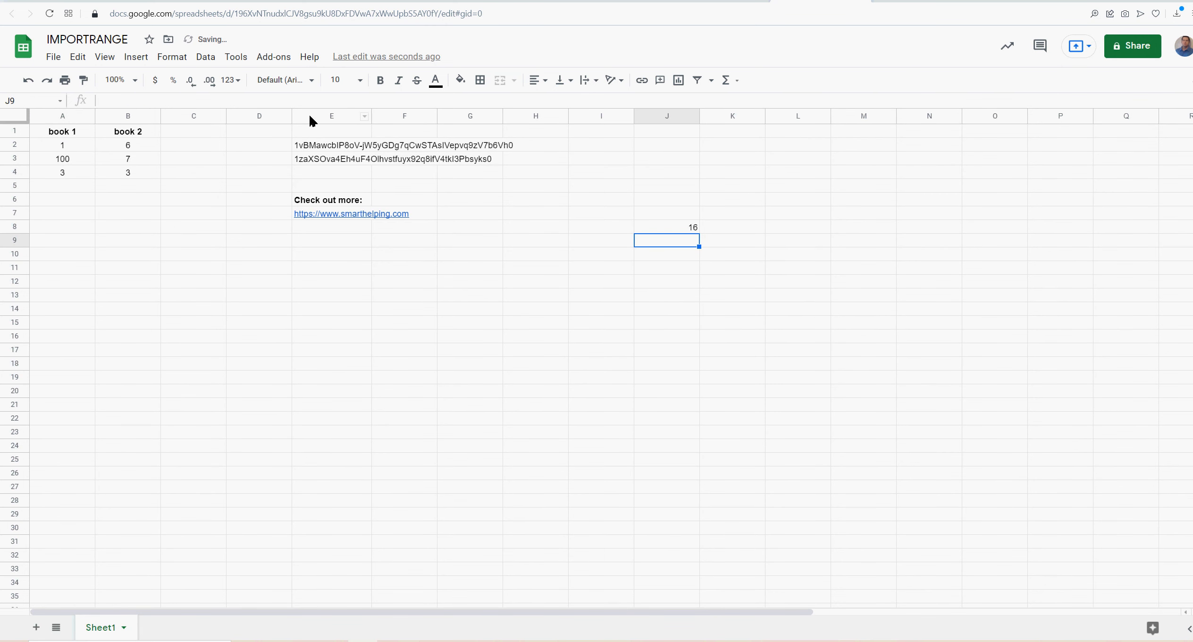
Step: Delete the SUM formula from cell J8
left_click(693, 230)
key("Delete")
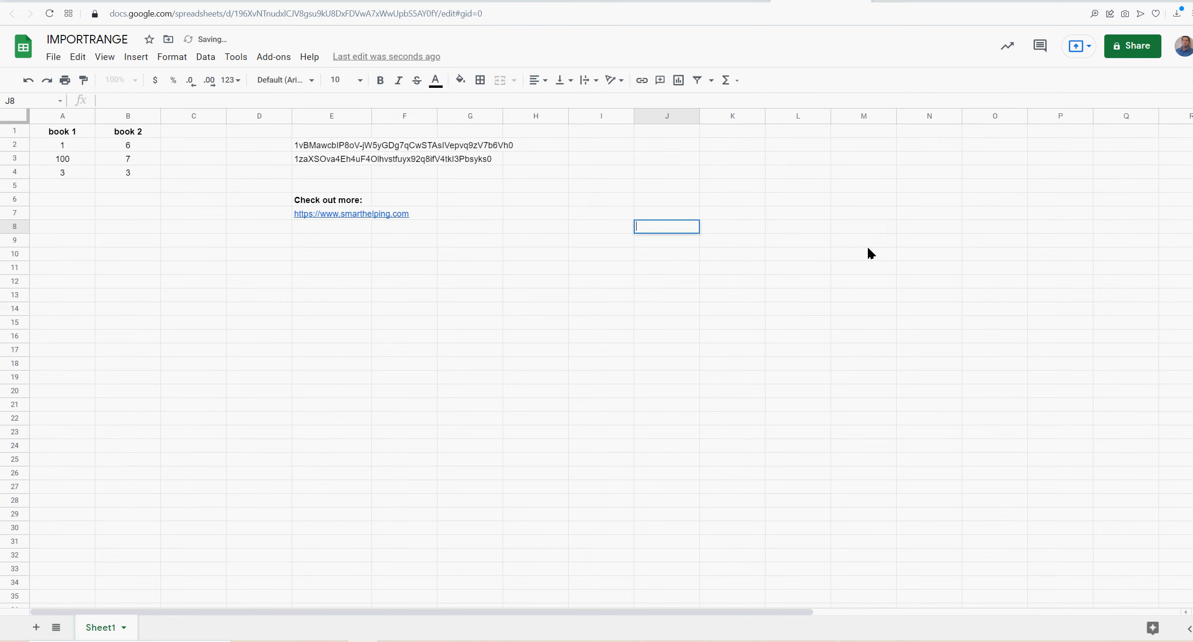
key("Down")
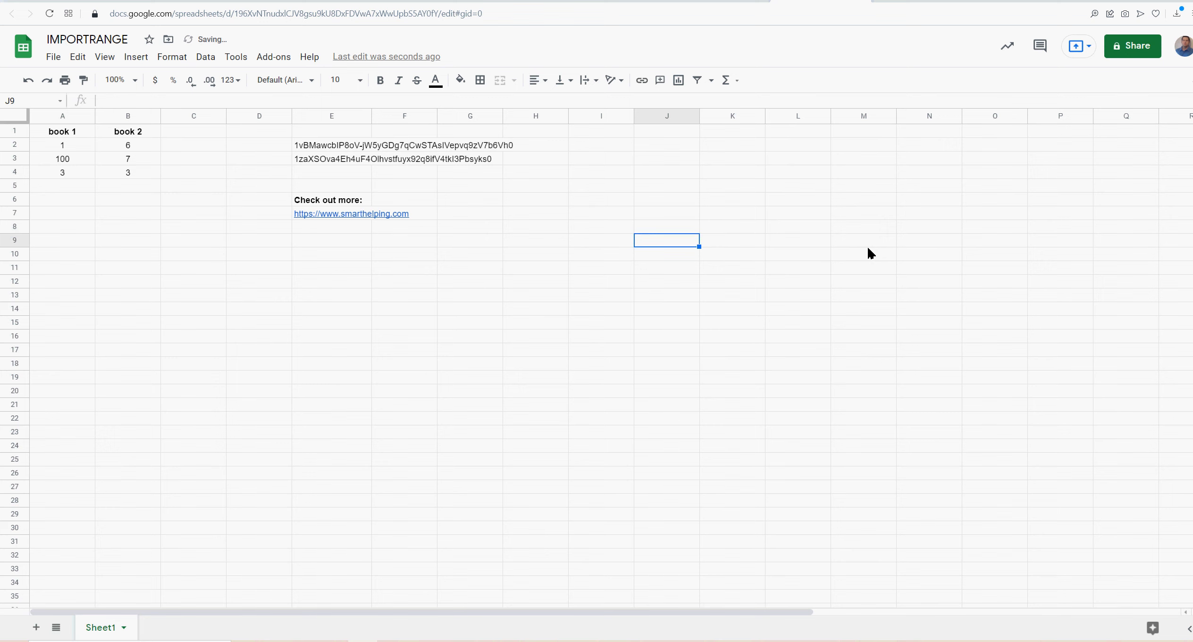
left_click(77, 145)
left_click(828, 266)
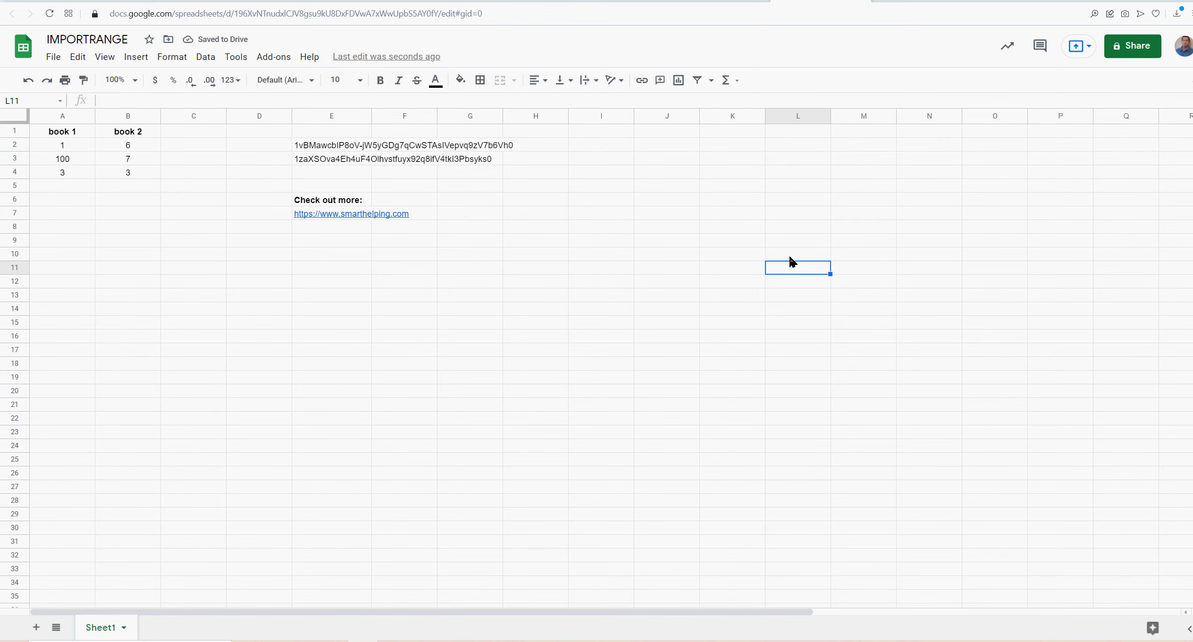